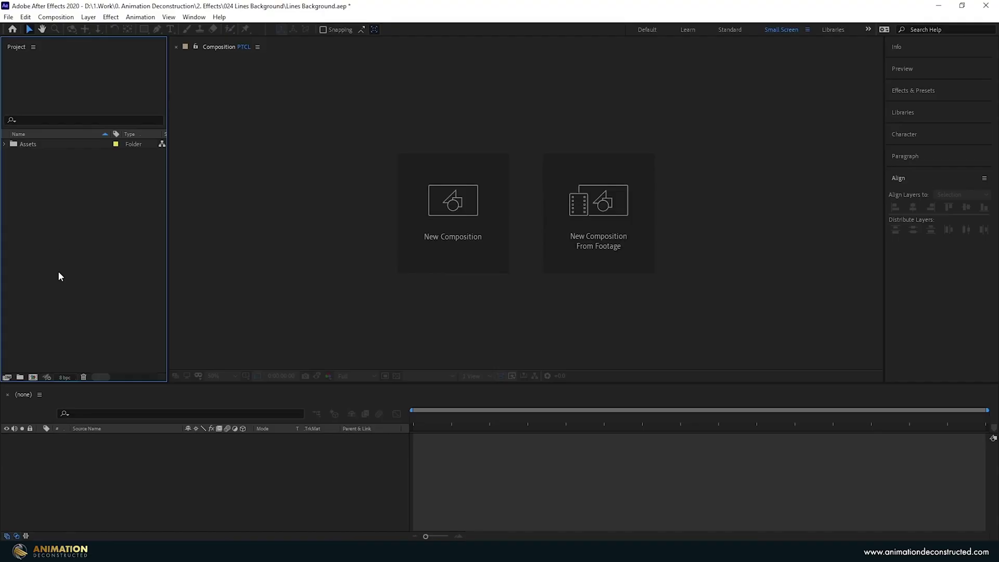
Step: Create the 1920×1080, 30 fps, 14-second composition named Background and view it at 50%
click(33, 376)
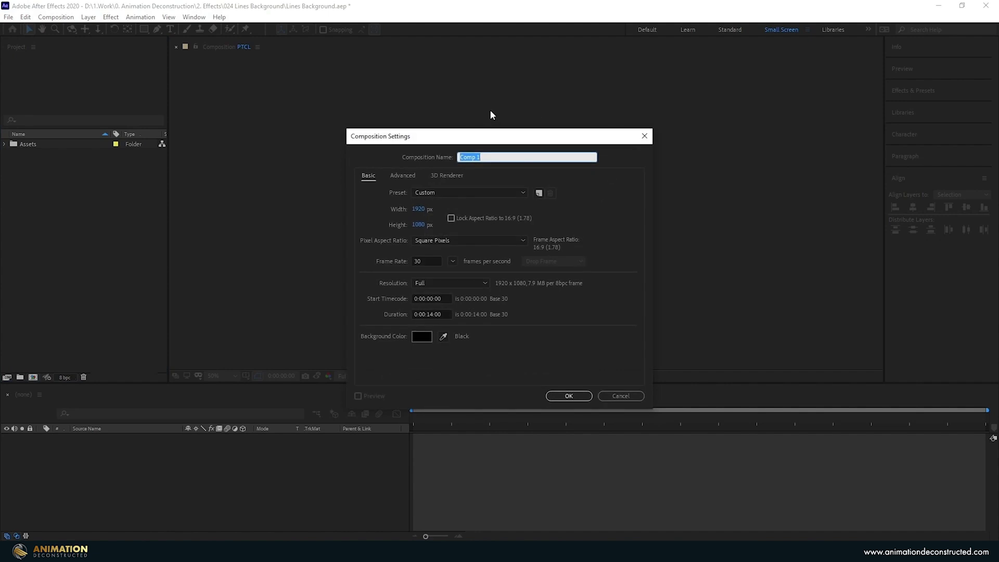
text(Background)
click(564, 397)
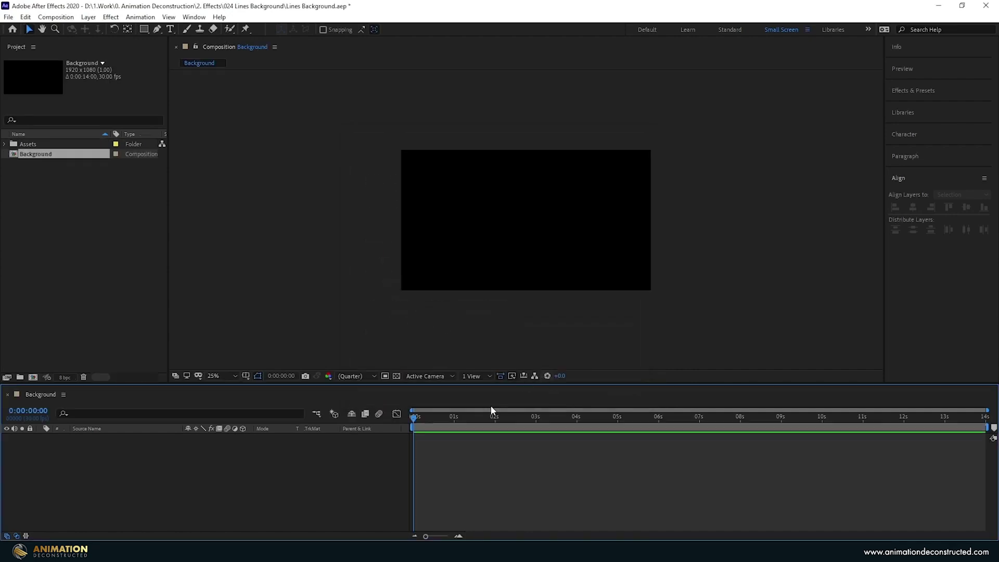
key(period)
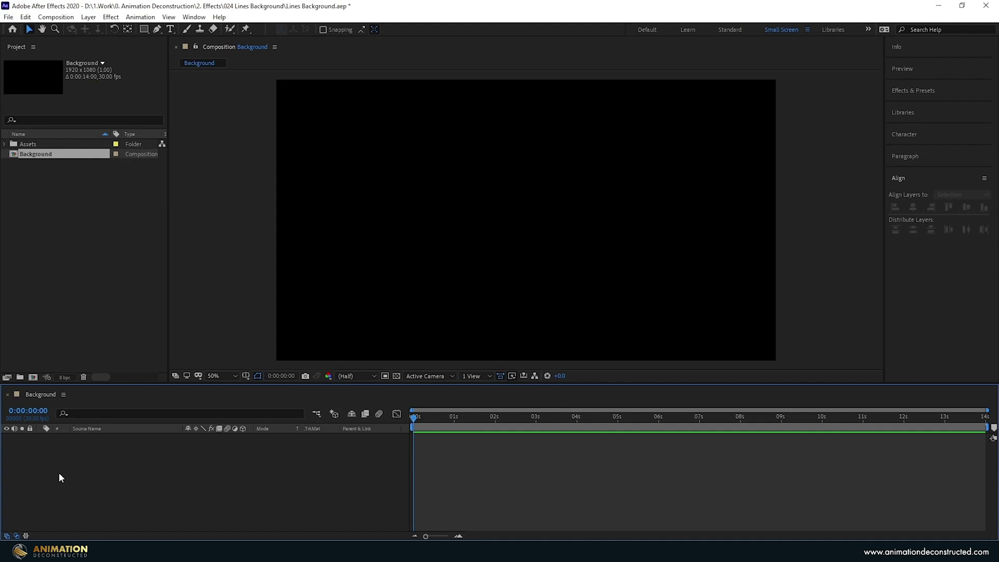
Step: Add a white full-frame solid layer named BG to the Background timeline
right_click(59, 478)
mouse_move(112, 352)
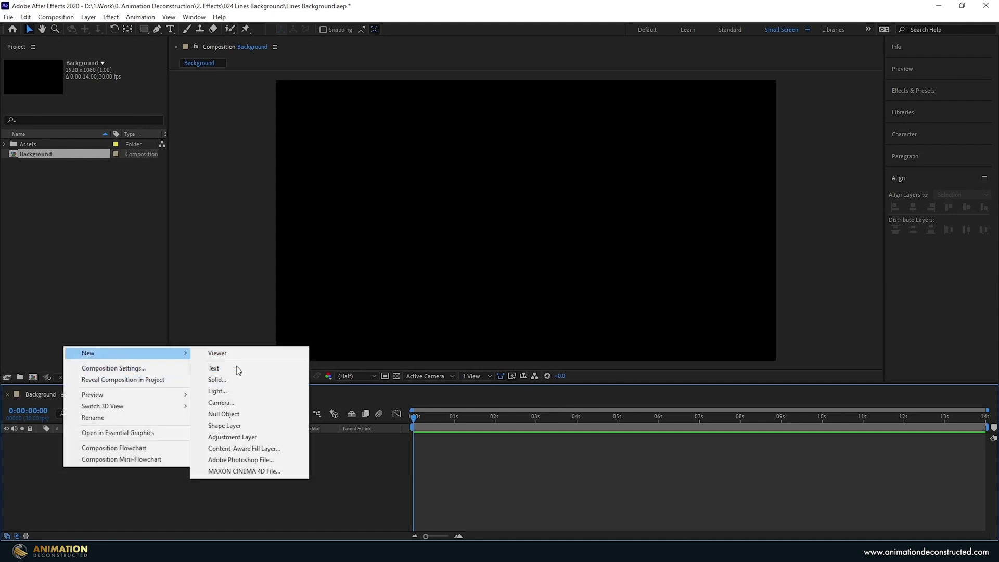
click(232, 381)
text(BG)
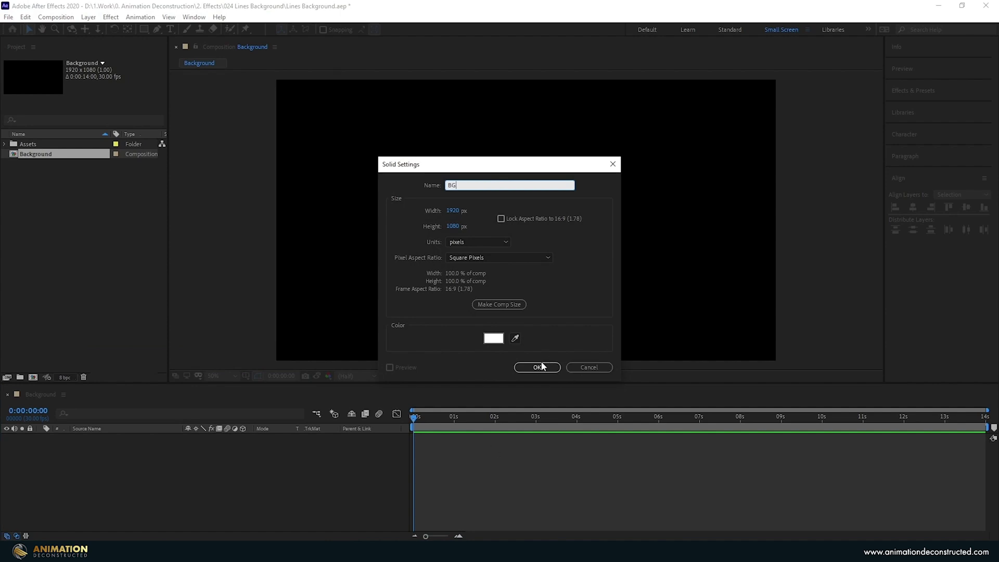
click(536, 367)
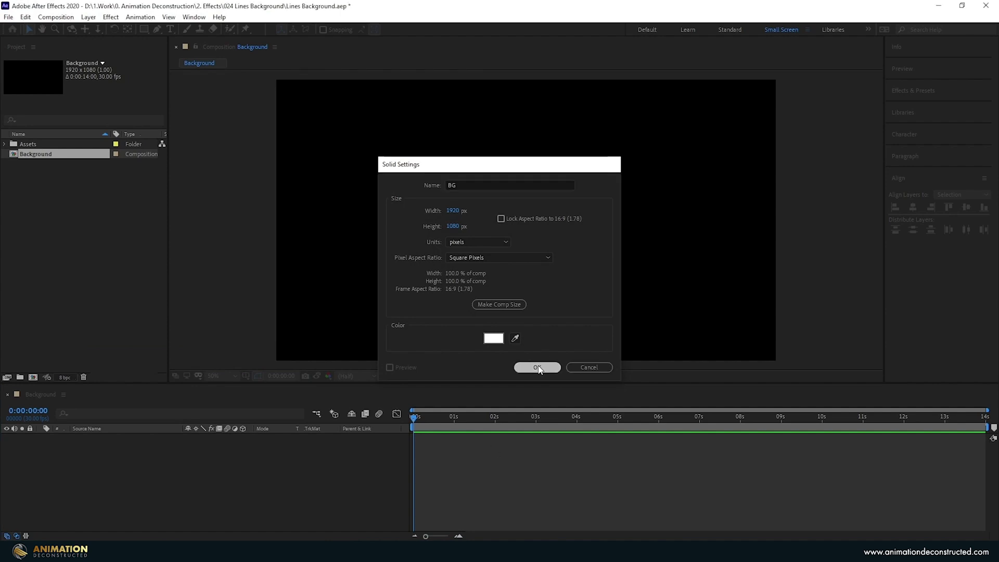
Step: Search Effects & Presets for 'gradie', replacing the old glow search
click(914, 91)
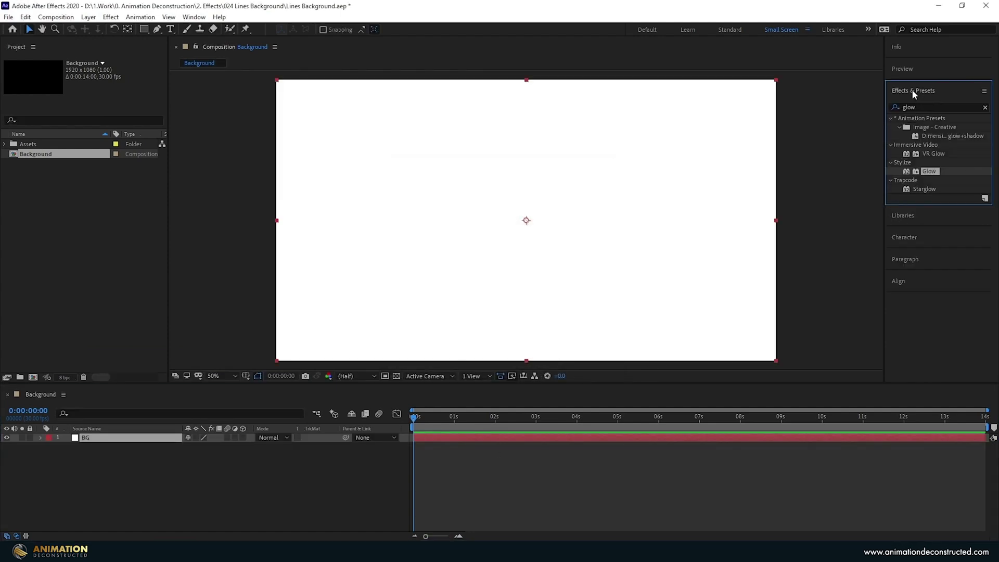
click(928, 106)
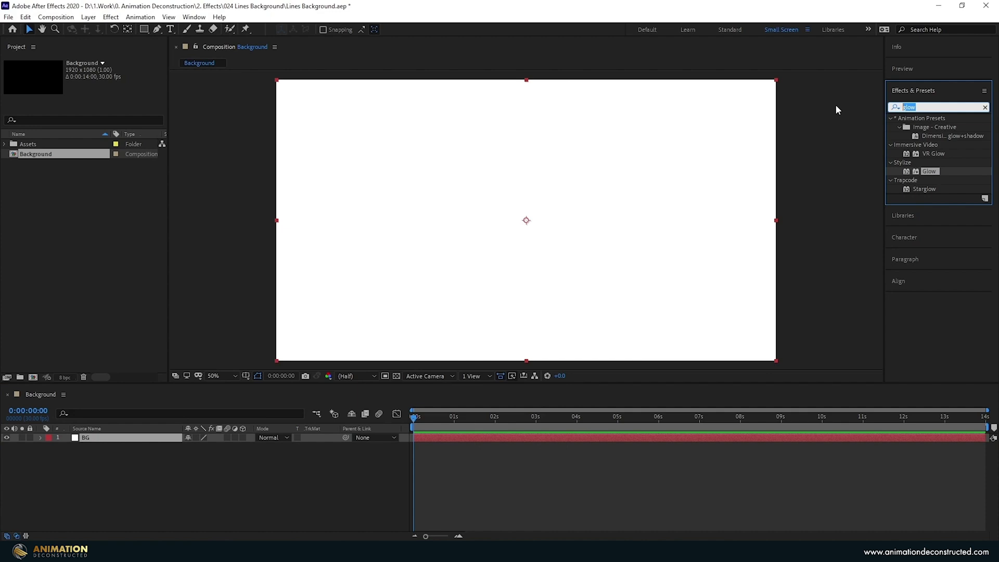
text(gradie)
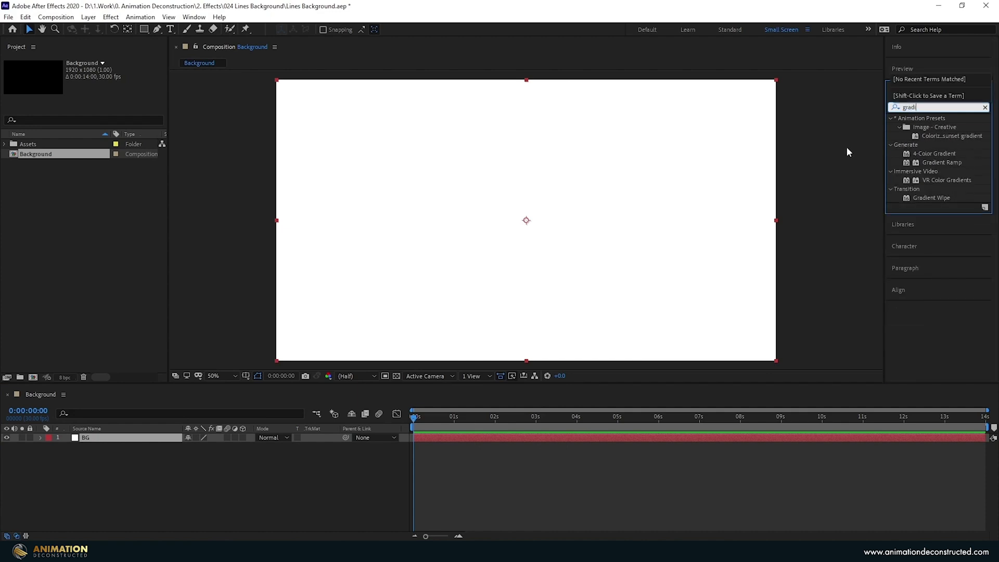
Step: Apply Gradient Ramp to BG as a Radial Ramp from bottom-left to top-right
double_click(932, 161)
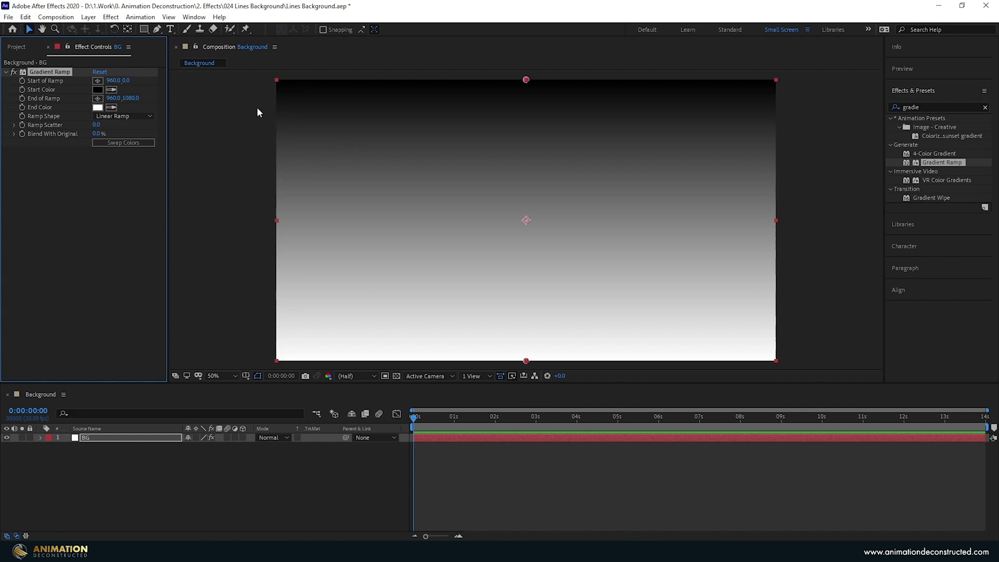
click(131, 119)
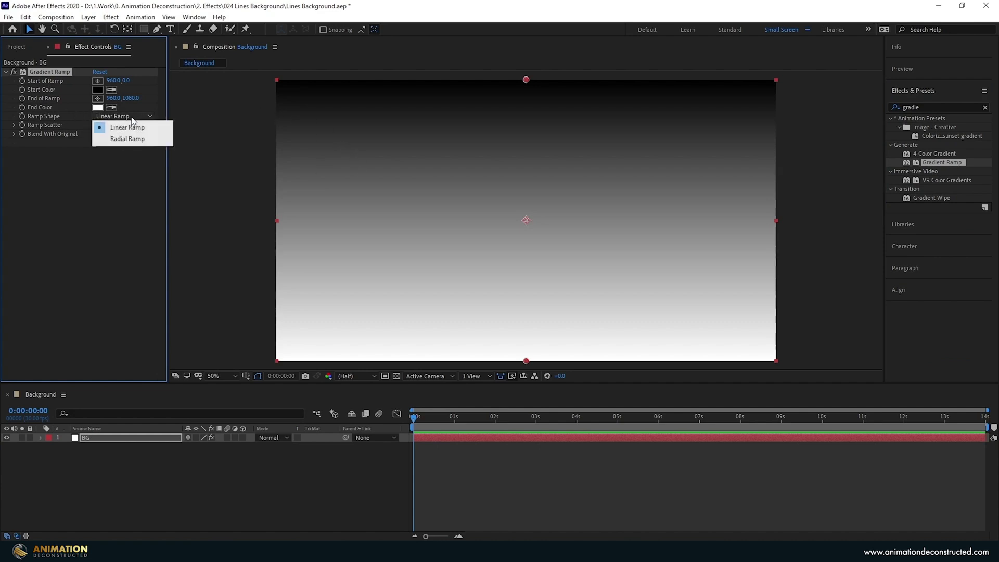
click(130, 140)
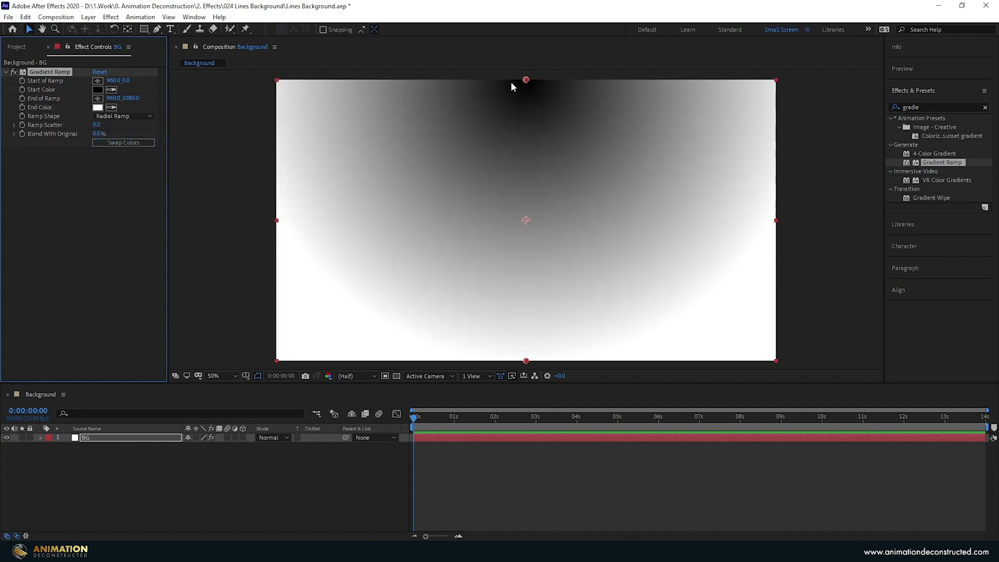
drag(527, 79, 278, 360)
drag(526, 361, 778, 79)
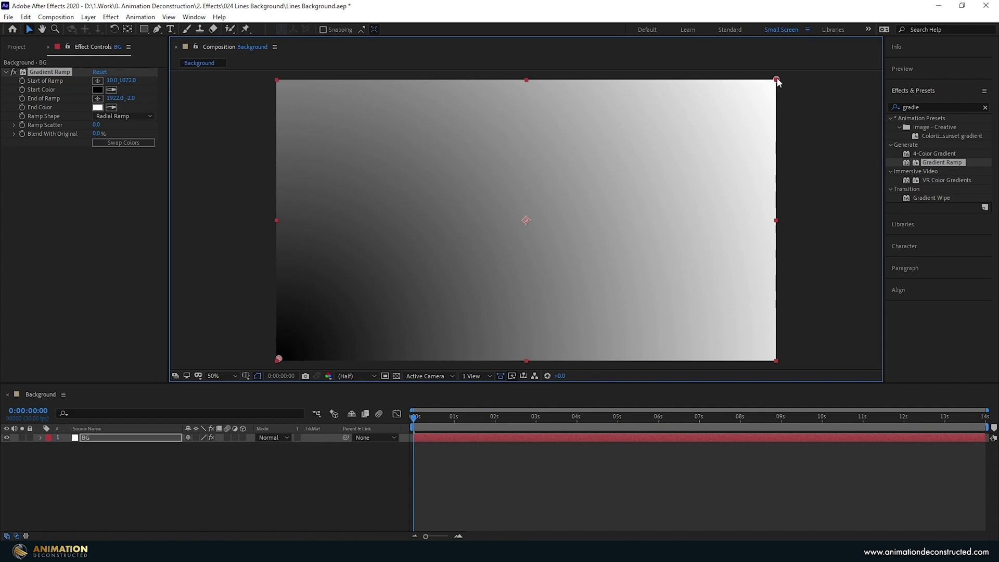
Step: Set the ramp's End Color to a dark saturated purple and copy it into Start Color
click(97, 107)
click(399, 258)
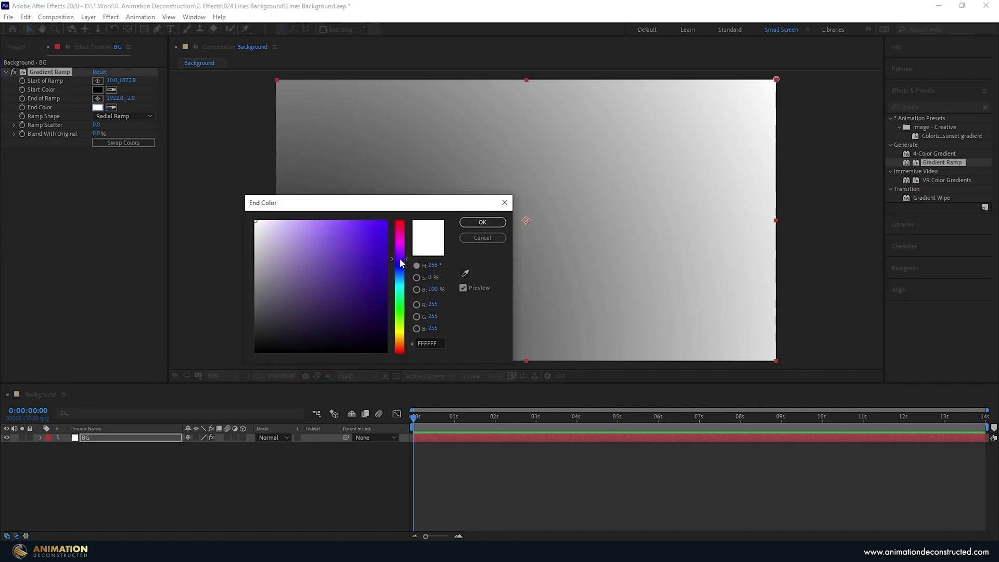
click(386, 324)
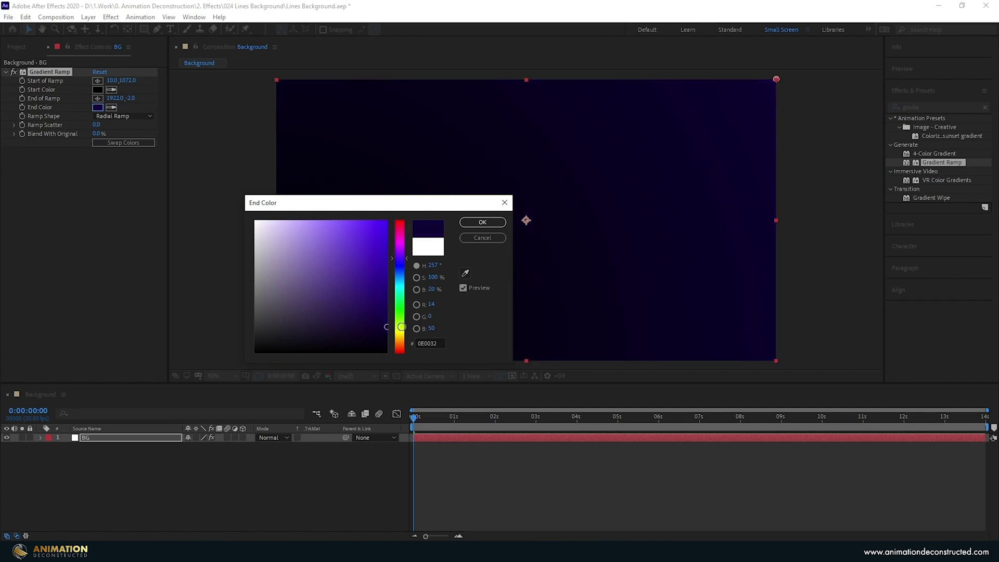
click(483, 222)
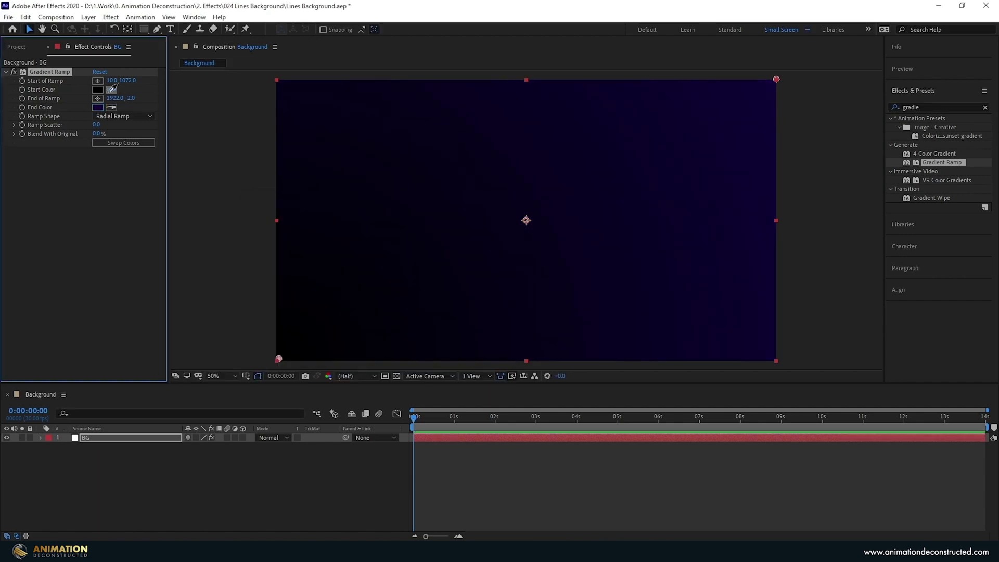
click(99, 107)
Step: Darken Start Color to near-black purple 04000F and refine End Color to 0C002C
click(98, 89)
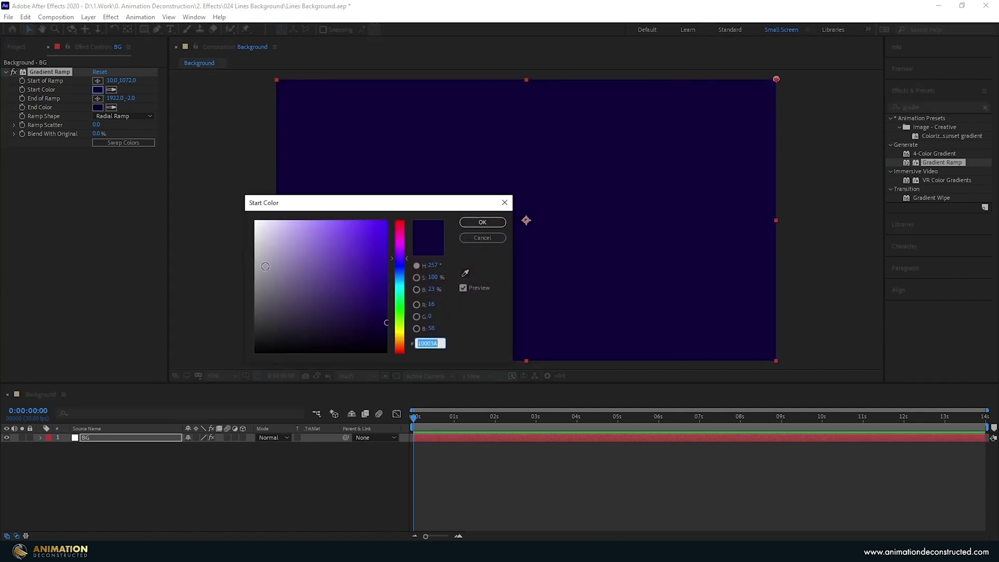
drag(386, 327, 389, 344)
mouse_move(423, 204)
mouse_down()
mouse_move(763, 262)
mouse_move(812, 208)
mouse_up()
key(Return)
click(97, 107)
drag(768, 317, 771, 330)
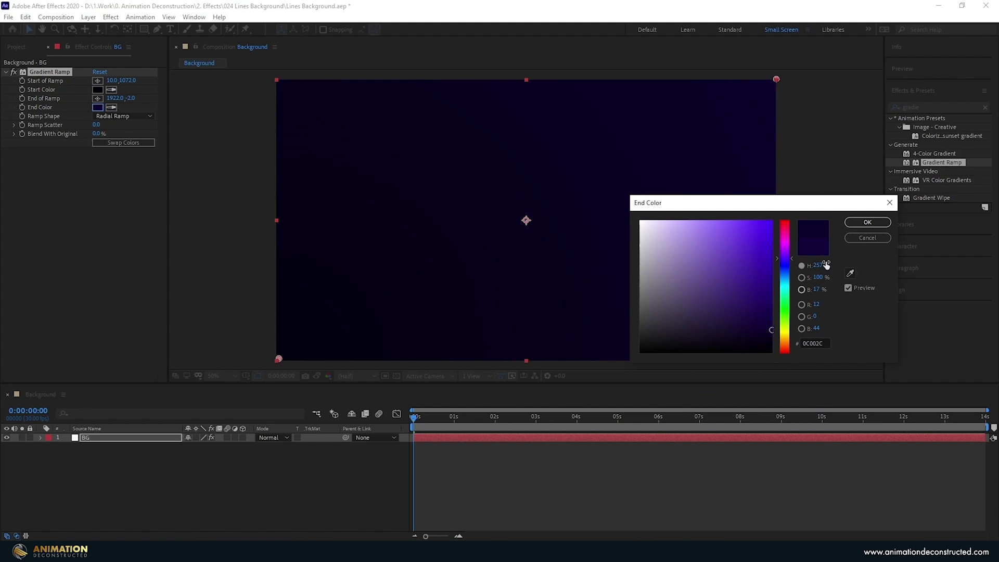
click(865, 223)
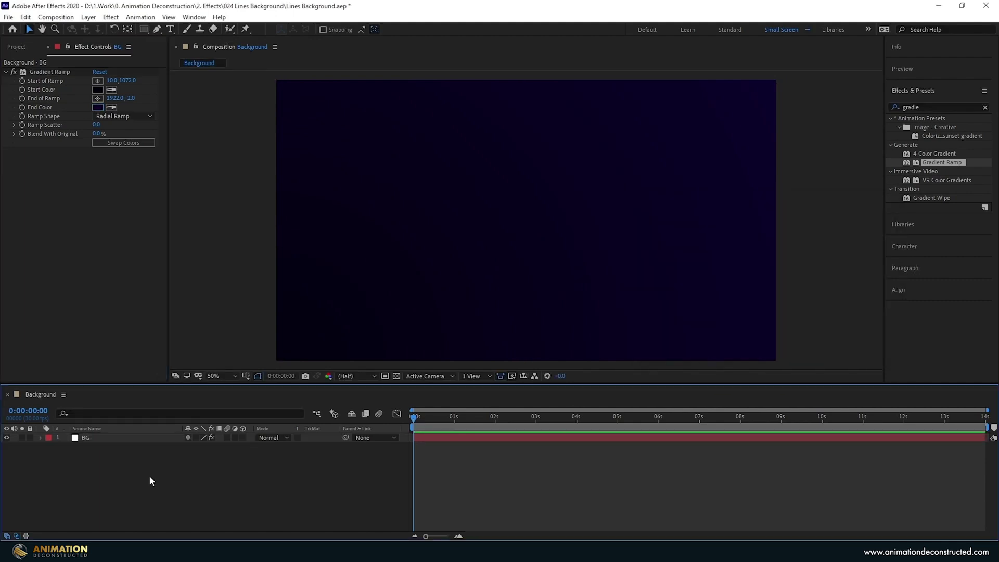
Step: From the Project panel, make a new composition named Particle sized 600 by 40 pixels
click(20, 51)
click(33, 377)
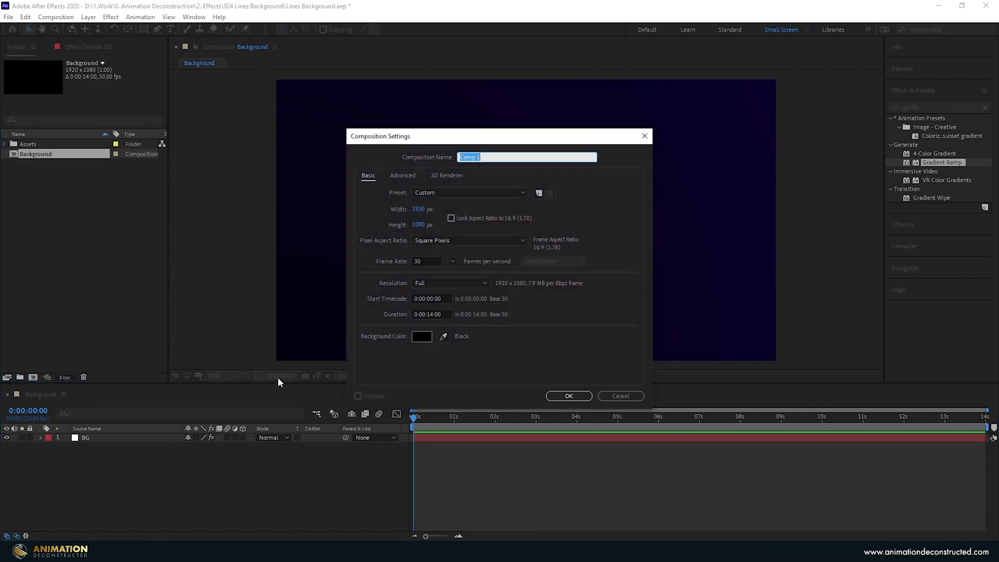
text(Particle)
click(419, 210)
text(600)
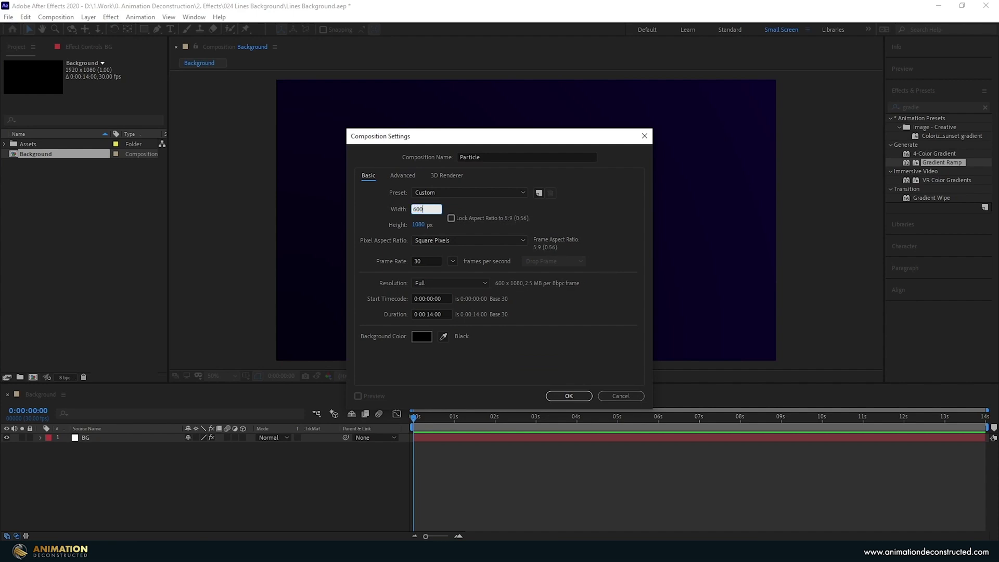
key(Tab)
text(40)
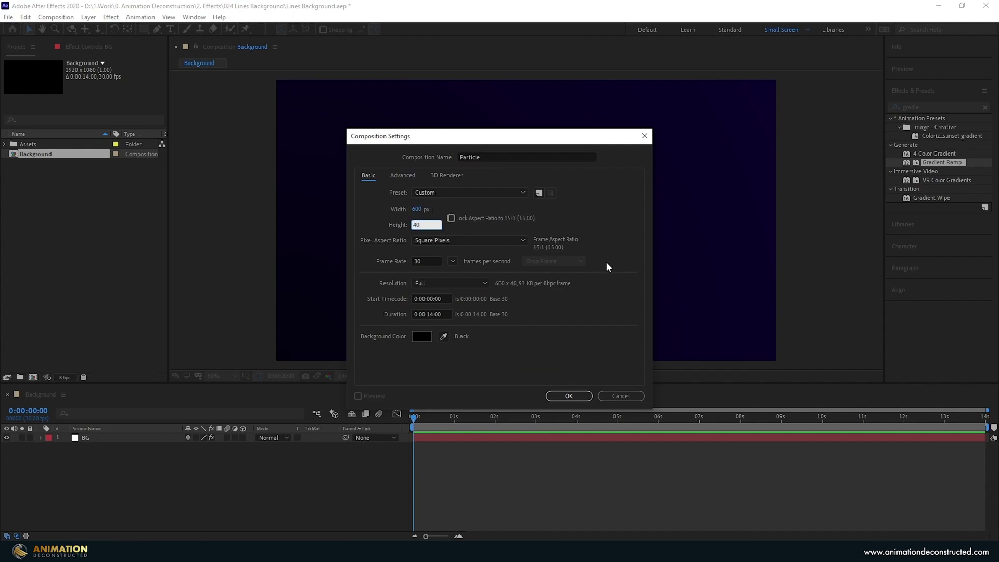
click(570, 397)
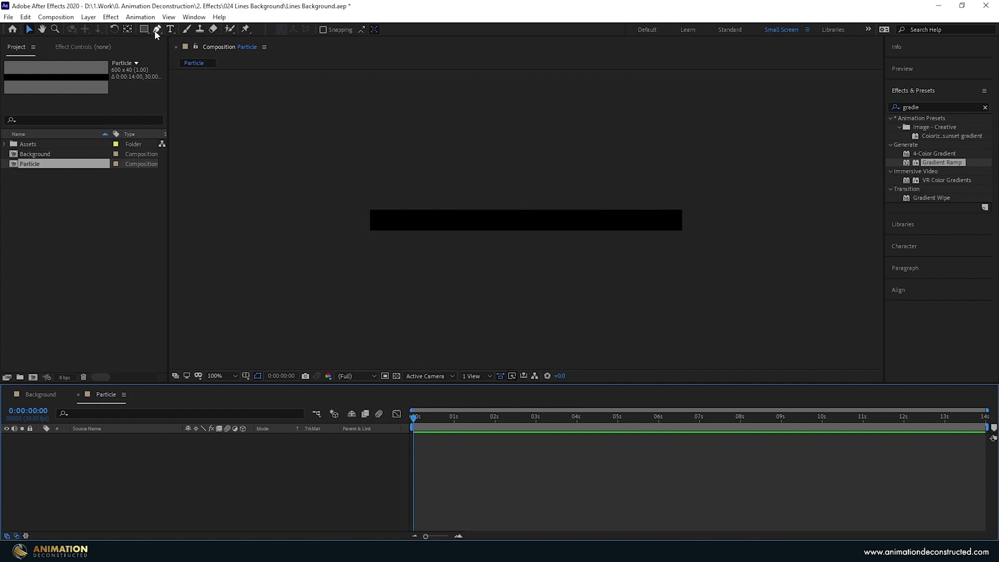
Step: Draw a horizontal line across Particle with the Pen tool, with no fill and a solid white stroke
key(g)
click(407, 222)
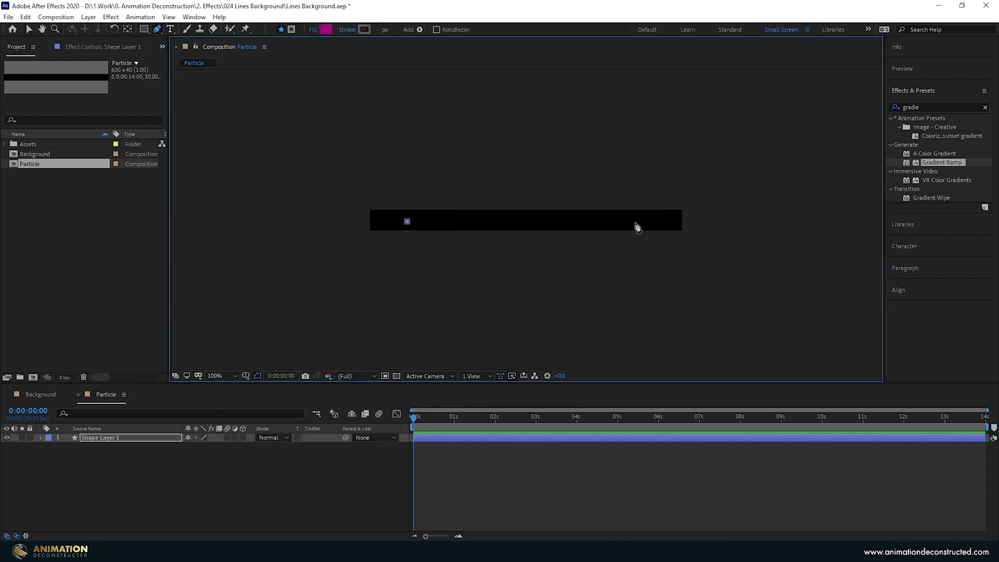
click(630, 221)
key(v)
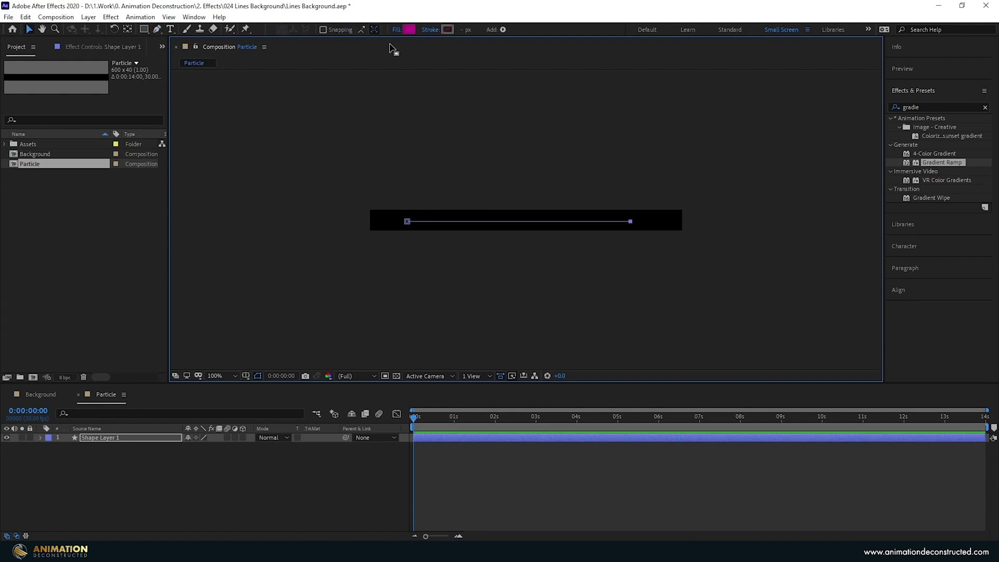
click(396, 30)
click(447, 247)
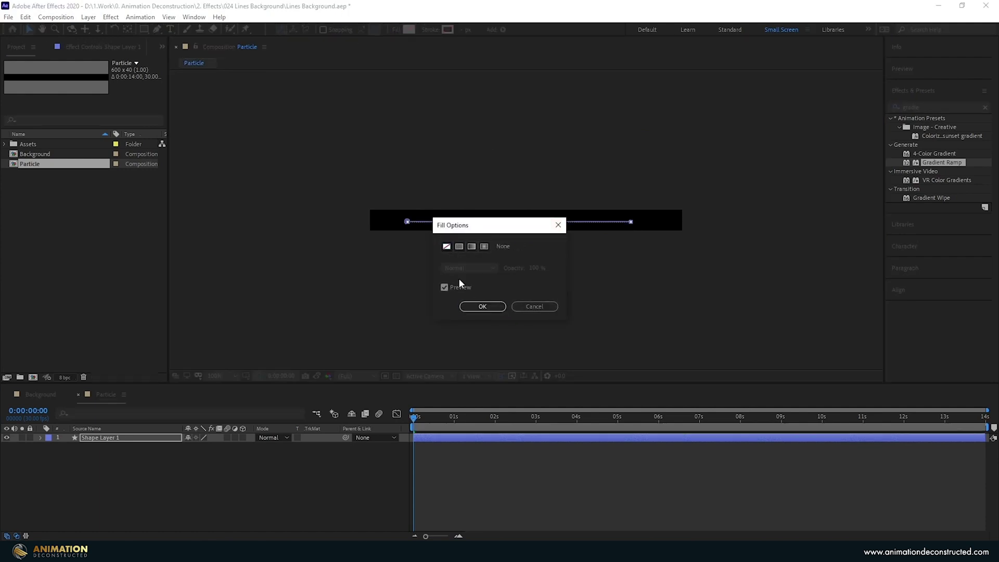
click(479, 306)
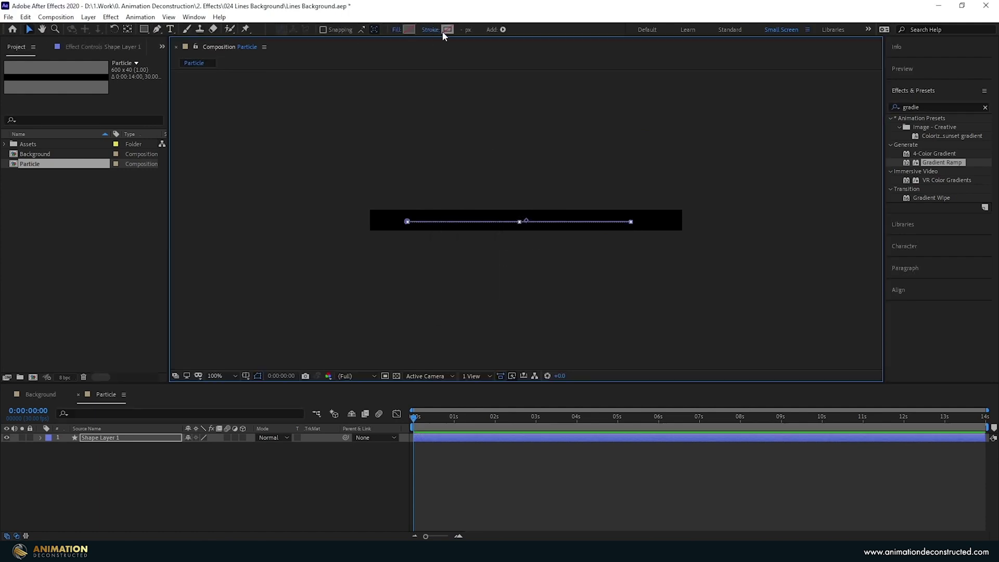
click(432, 31)
click(459, 247)
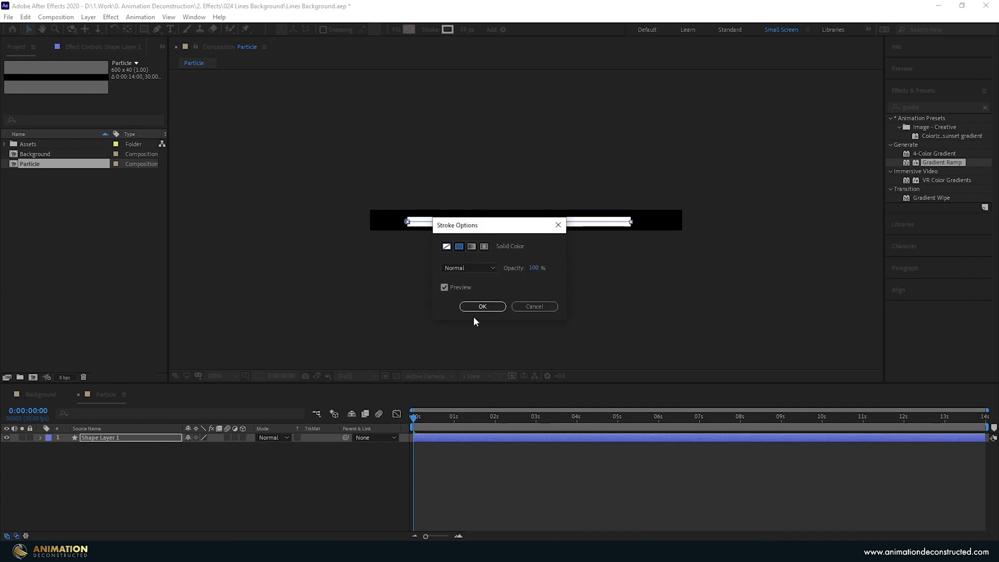
click(476, 307)
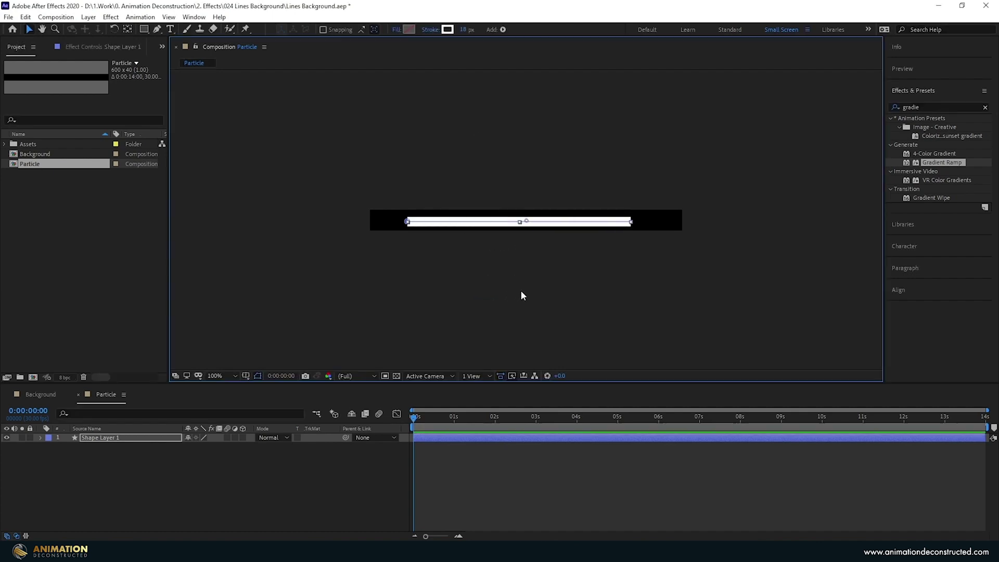
Step: Set Shape Layer 1's Stroke 1 Line Cap to Round Cap
click(99, 438)
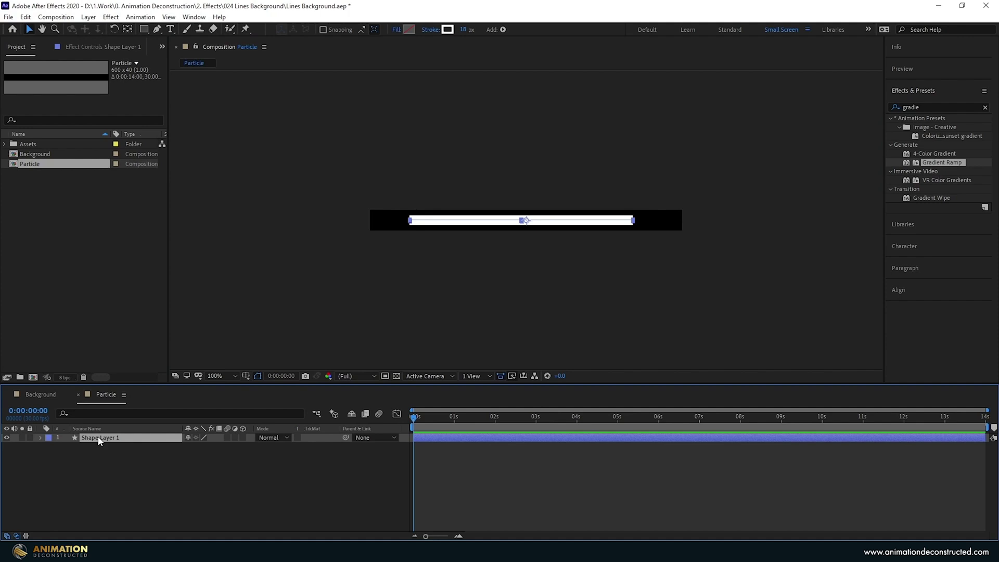
key(u)
key(u)
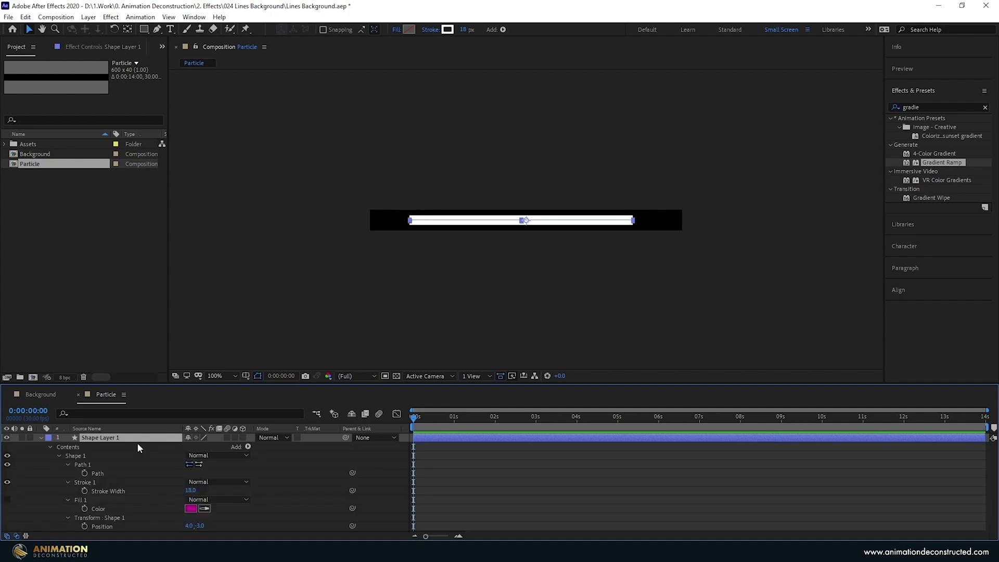
click(67, 482)
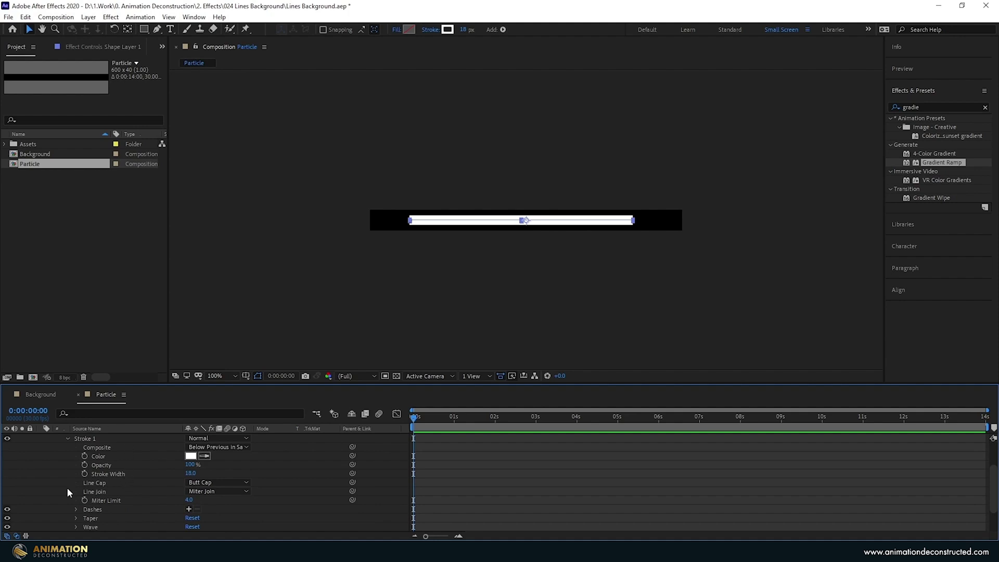
click(208, 483)
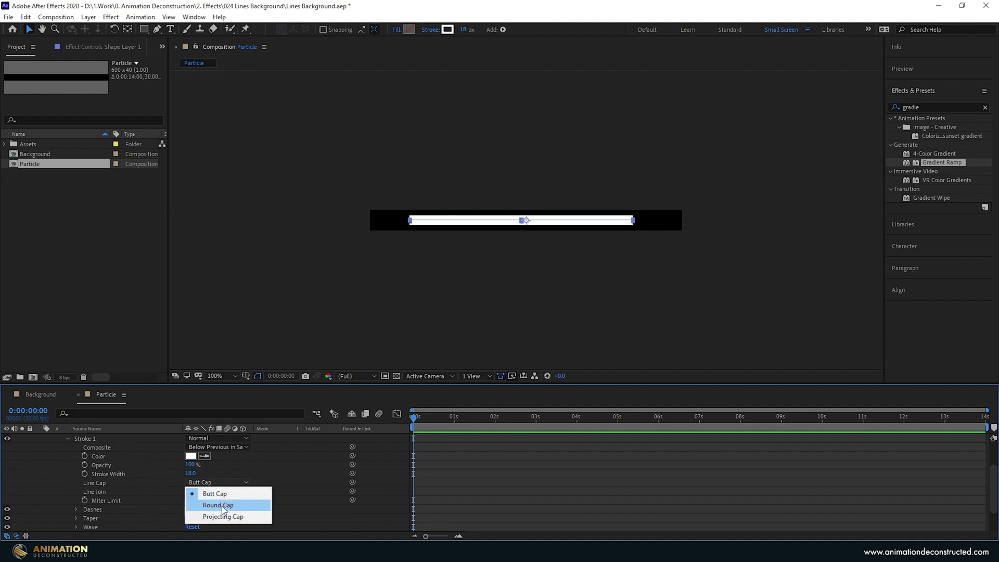
click(218, 505)
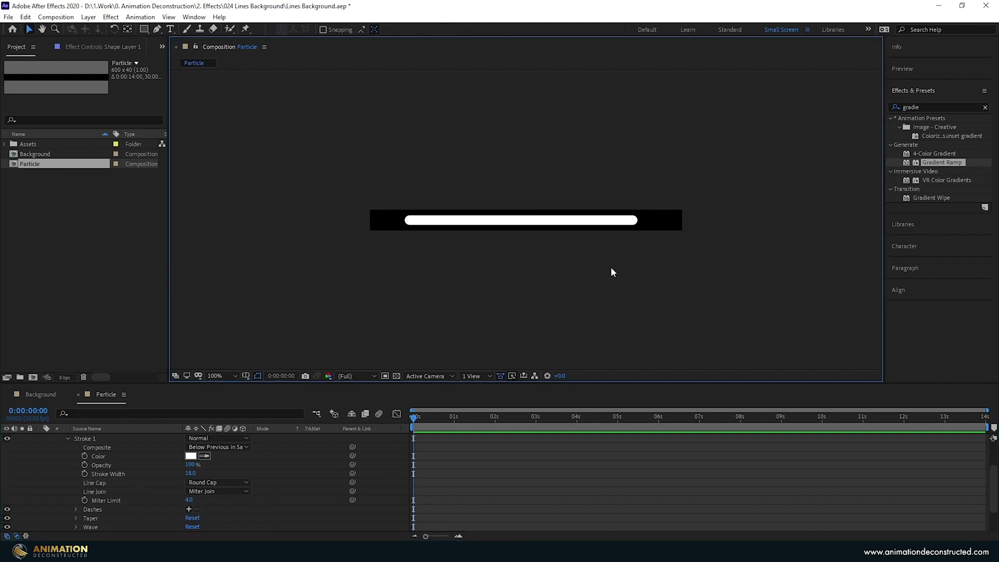
Step: Drag the Particle comp into the Background timeline above BG and switch off its visibility
click(78, 394)
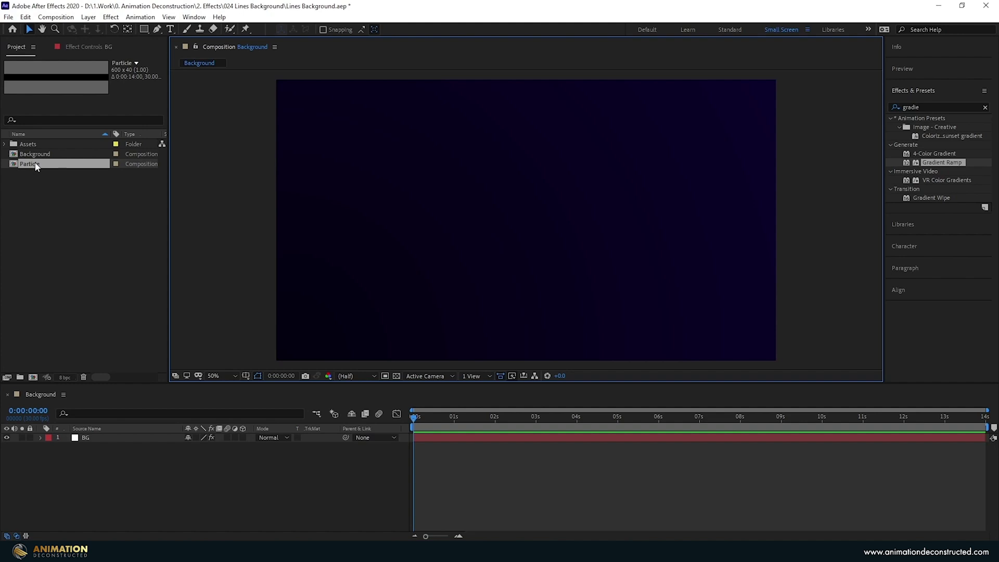
drag(37, 165, 158, 437)
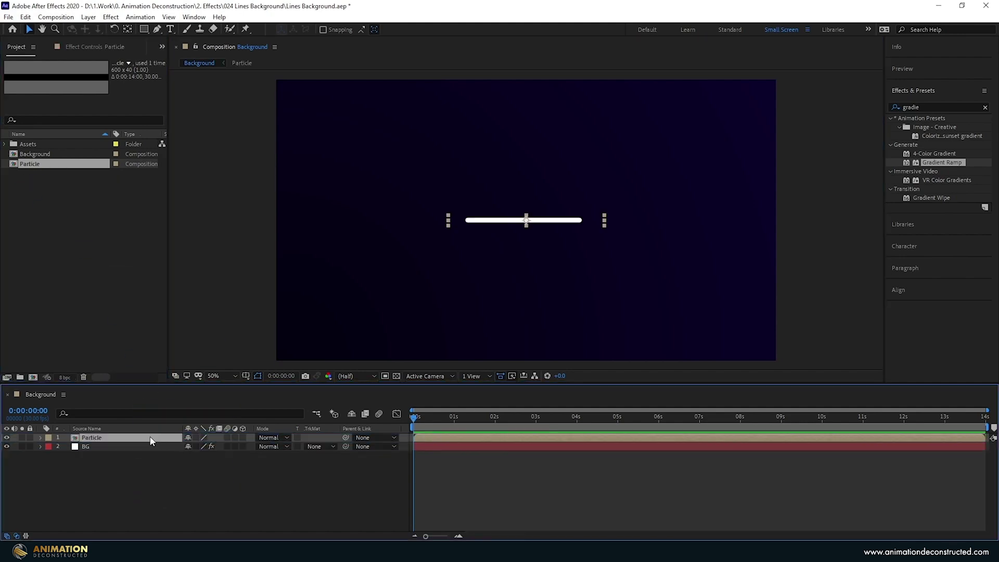
click(7, 438)
click(77, 479)
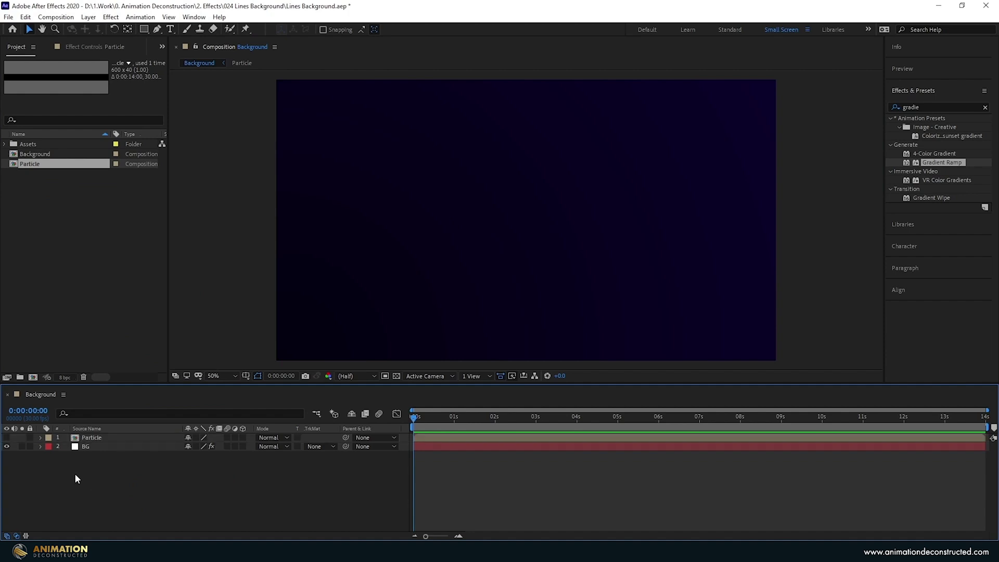
Step: Set up a new solid named Particluar 1 with the colour bright green 60FF00
right_click(70, 472)
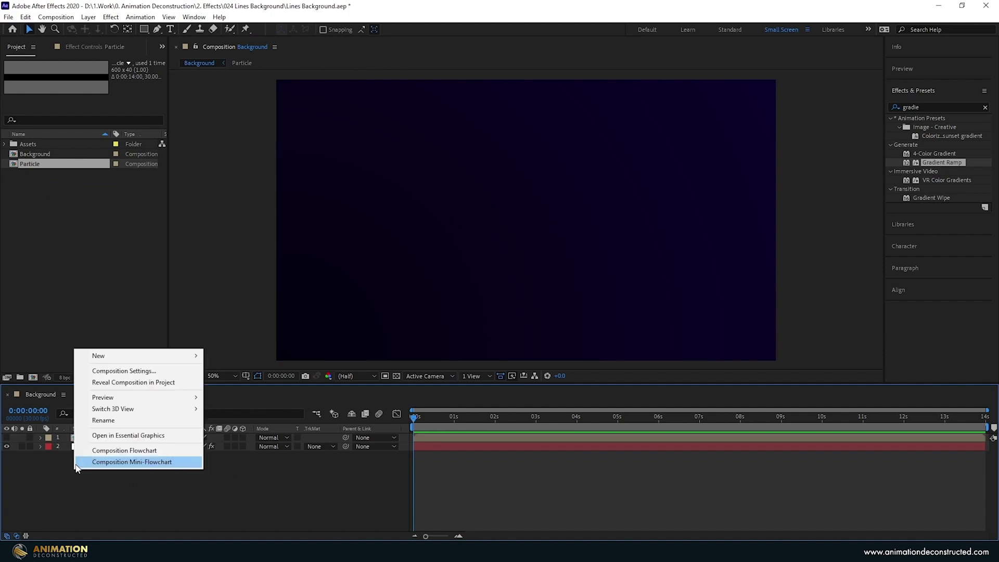
mouse_move(130, 351)
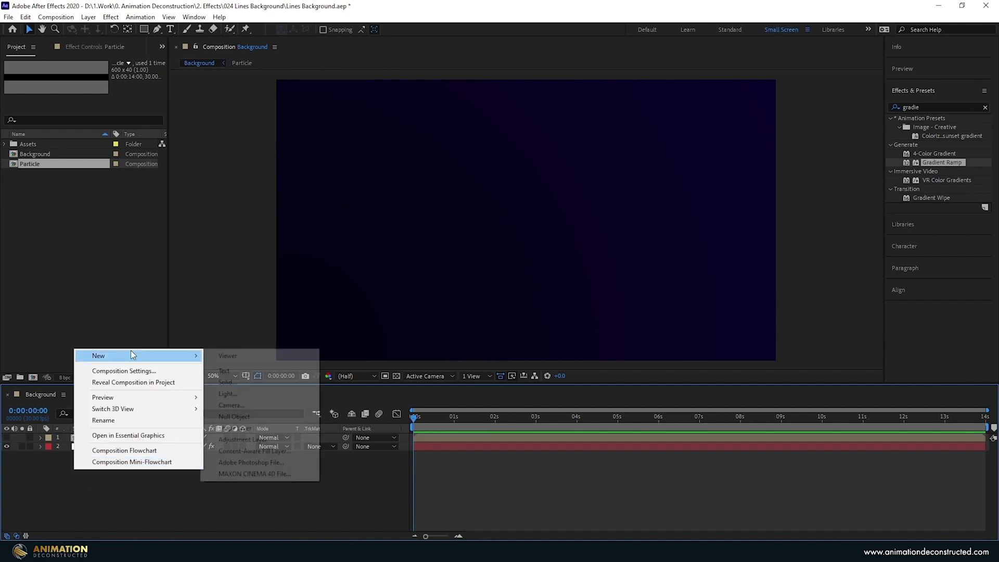
click(237, 382)
text(Part)
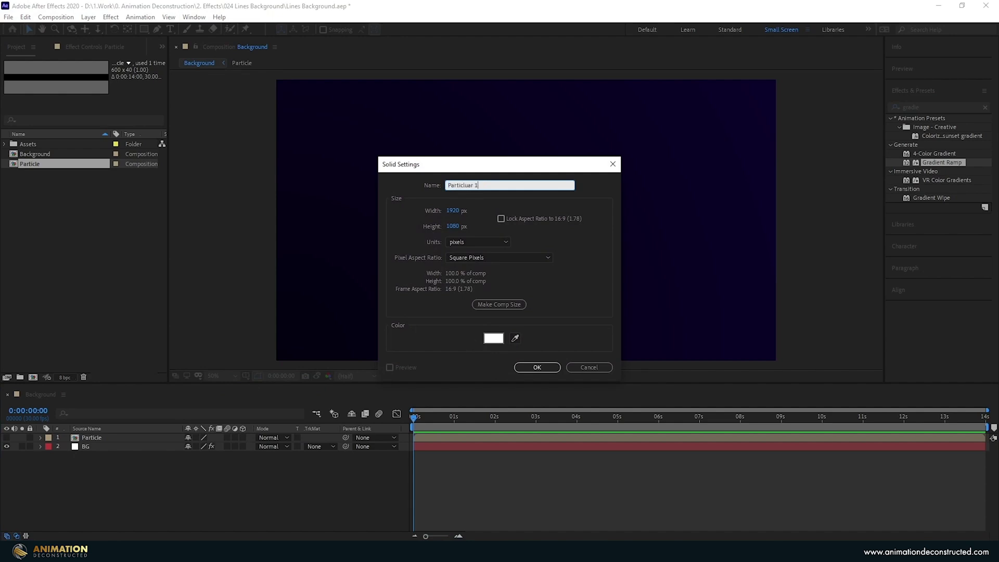
text(icluar 1)
click(493, 338)
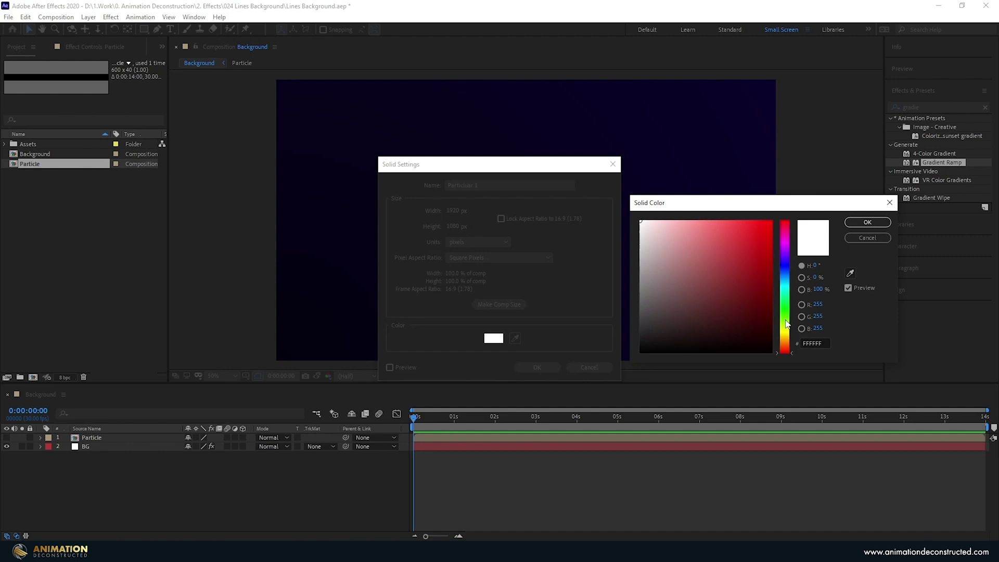
drag(788, 325, 785, 317)
click(771, 221)
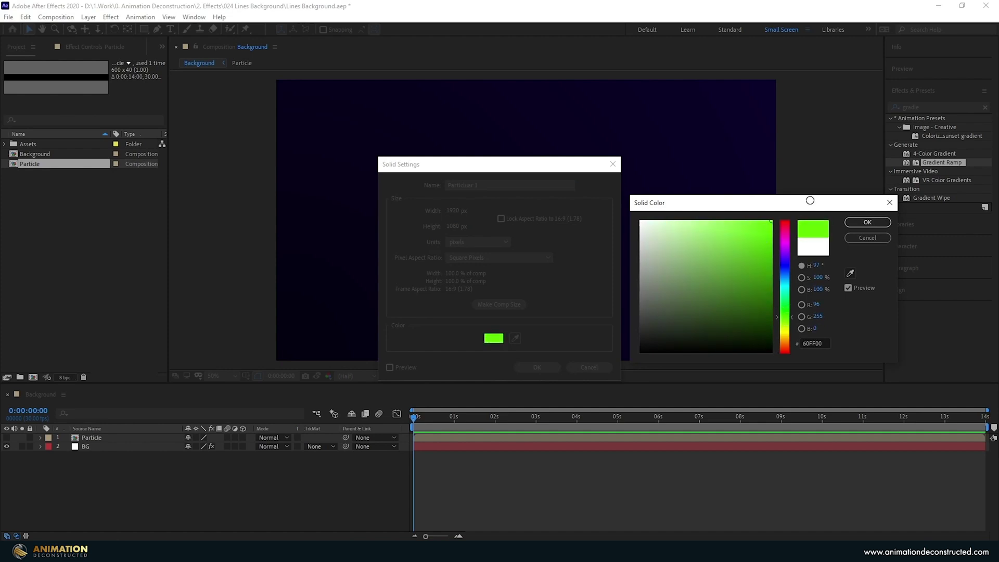
click(868, 222)
Step: Create the green solid and search Effects & Presets for 'partic'
click(537, 368)
click(929, 107)
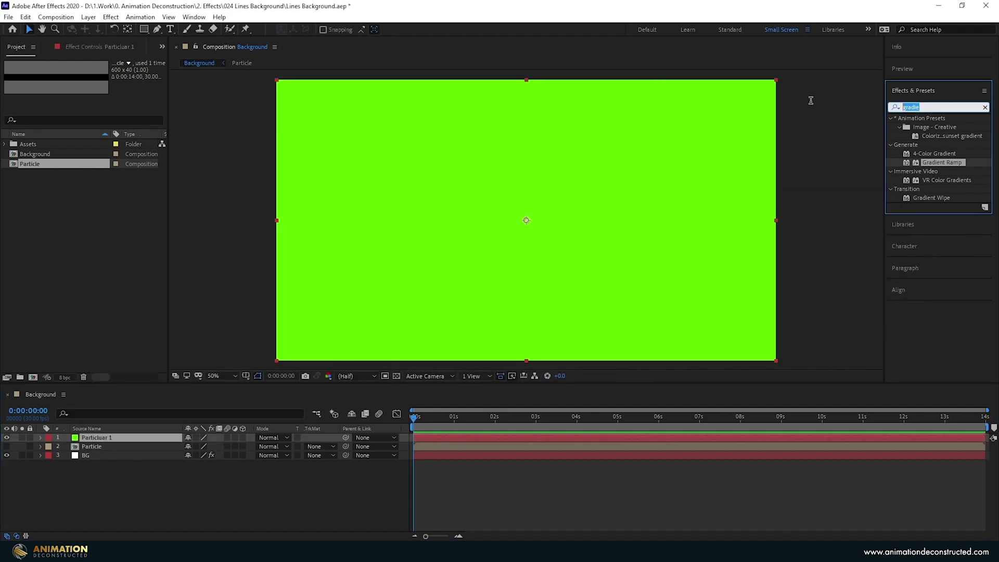
text(part)
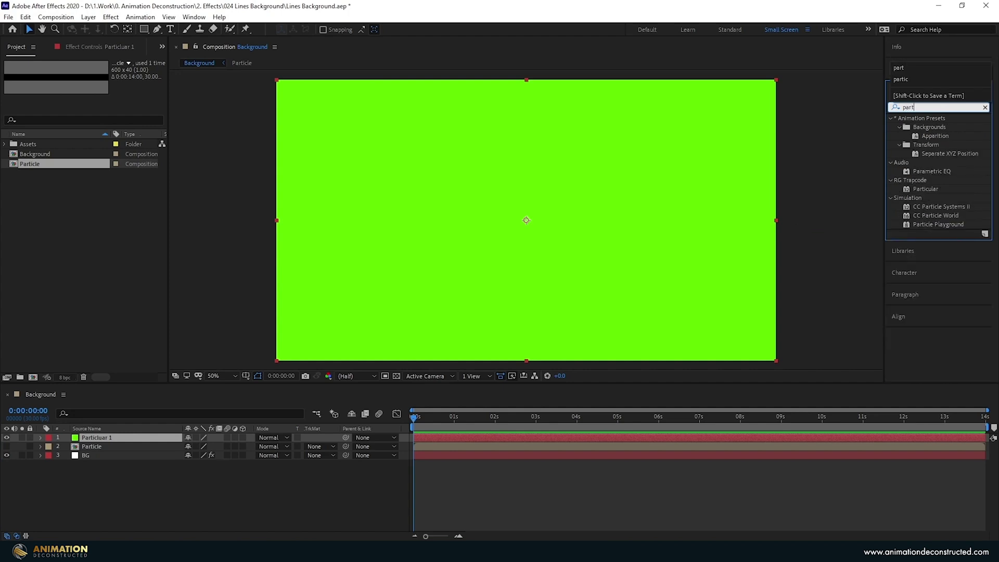
text(ic)
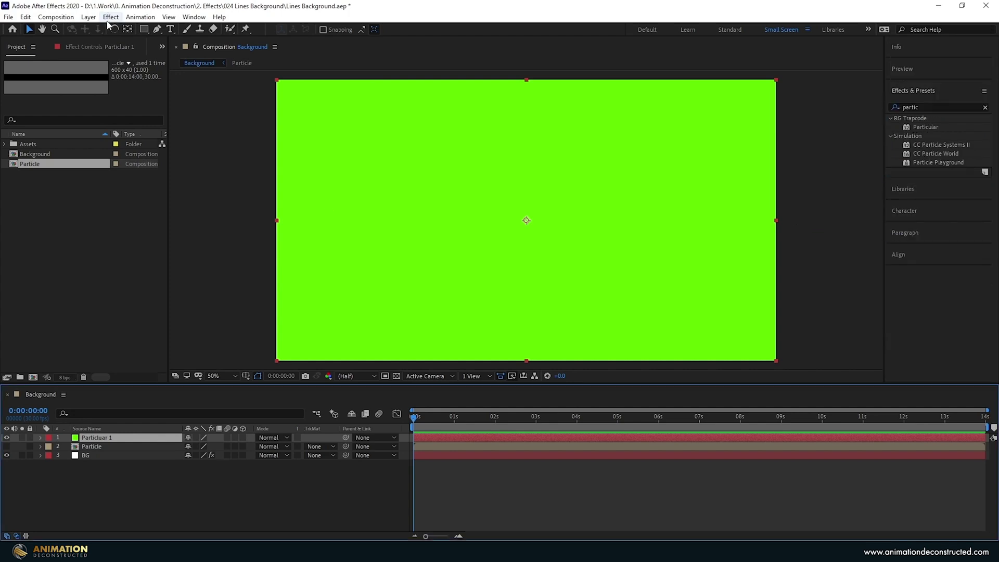
Step: Apply RG Trapcode Particular, move the playhead to 0:00:02:11, and expand Emitter (Master)
click(111, 17)
mouse_move(164, 263)
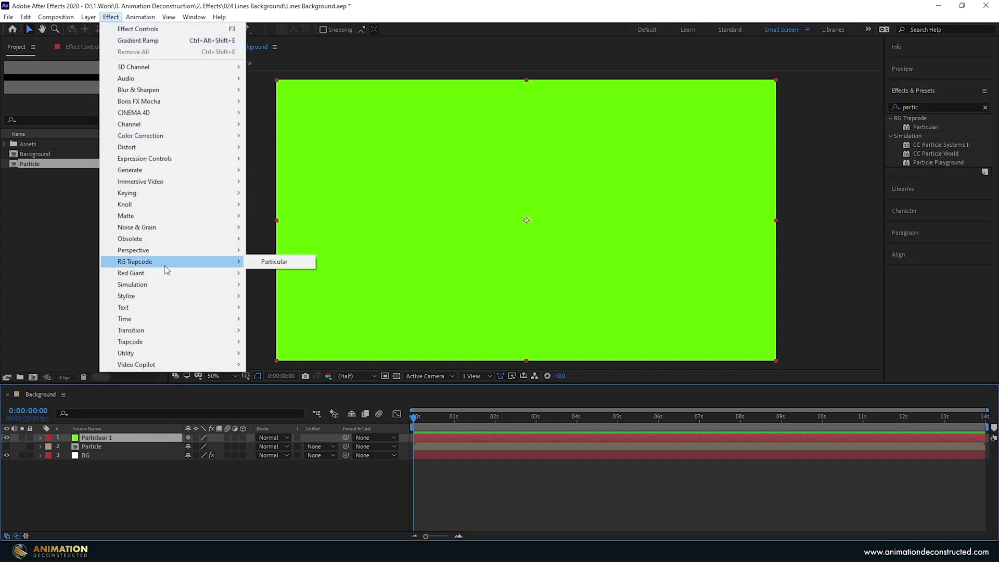
click(294, 263)
drag(417, 419, 535, 414)
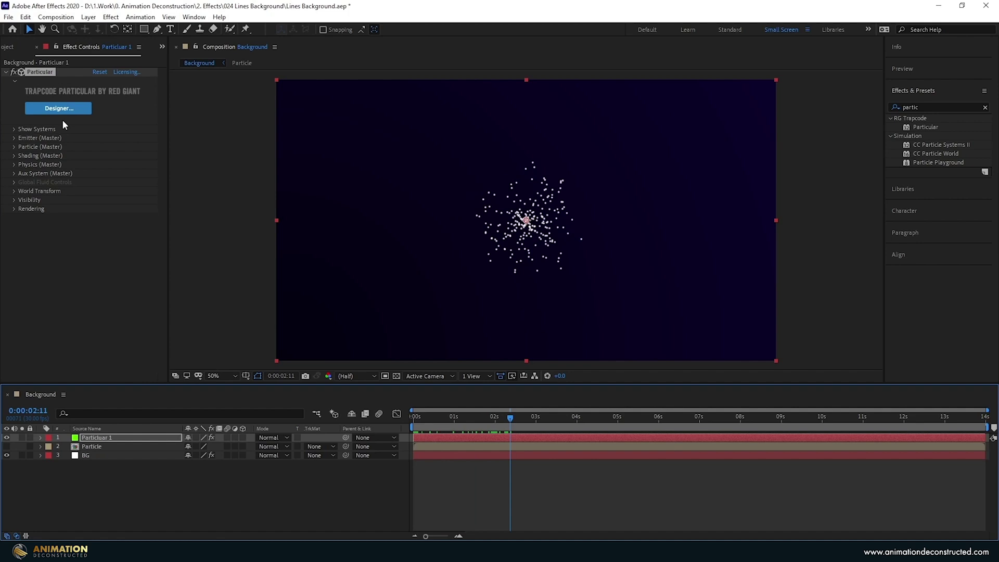
click(14, 138)
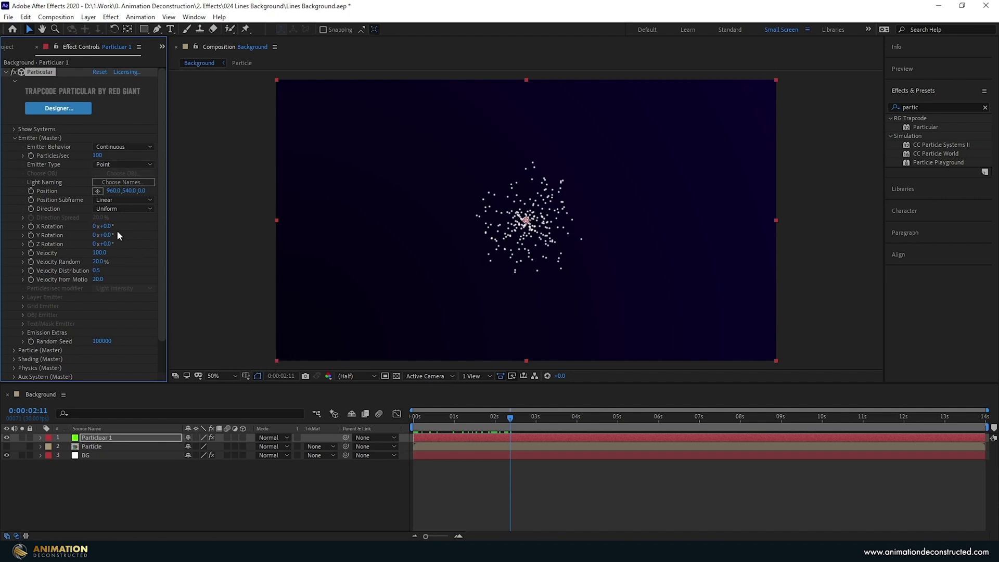
Step: Set the emitter Direction to Directional with 0% Direction Spread
click(122, 210)
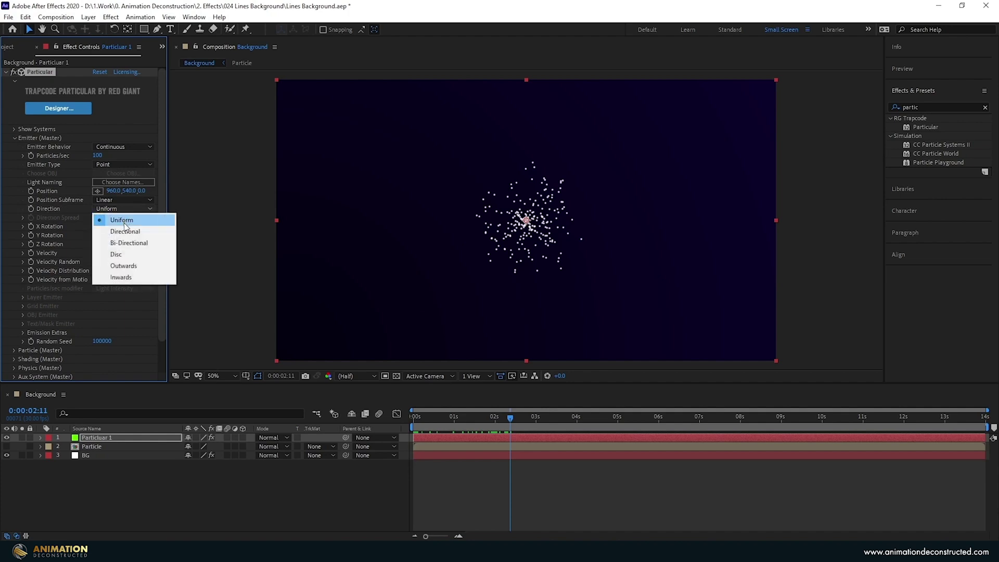
click(124, 227)
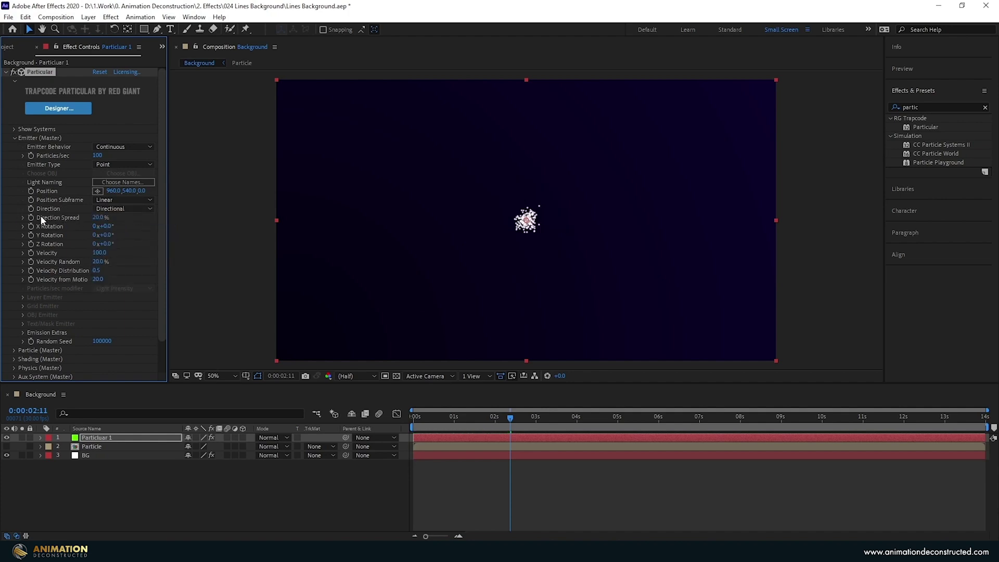
mouse_move(98, 221)
mouse_down()
mouse_move(110, 215)
mouse_move(96, 218)
mouse_up()
Step: Set the emitter's X Rotation to 90° and Y Rotation to 45°
drag(108, 227, 164, 223)
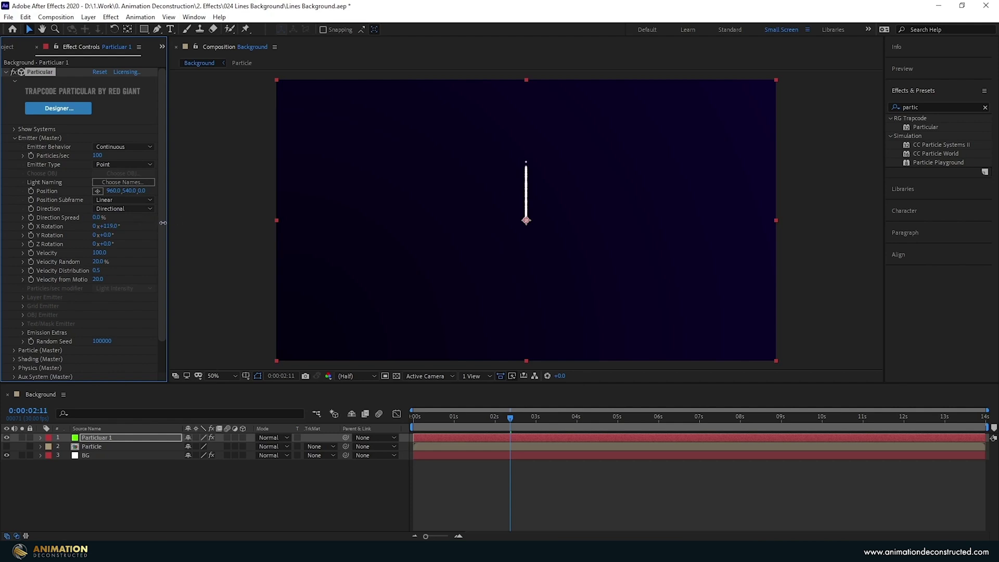
click(108, 226)
text(90)
key(Return)
drag(112, 235, 127, 235)
click(108, 234)
text(4)
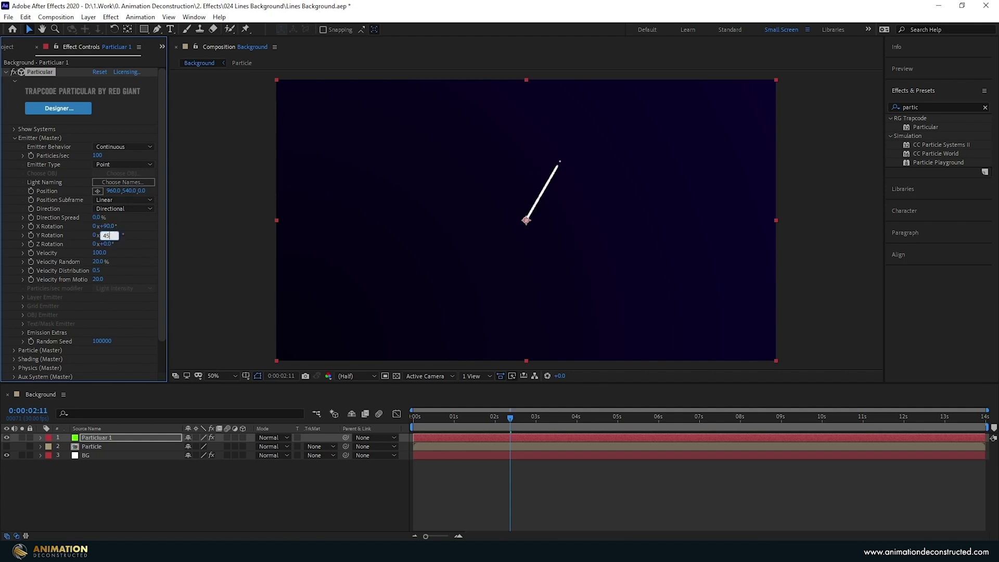
text(5)
key(Return)
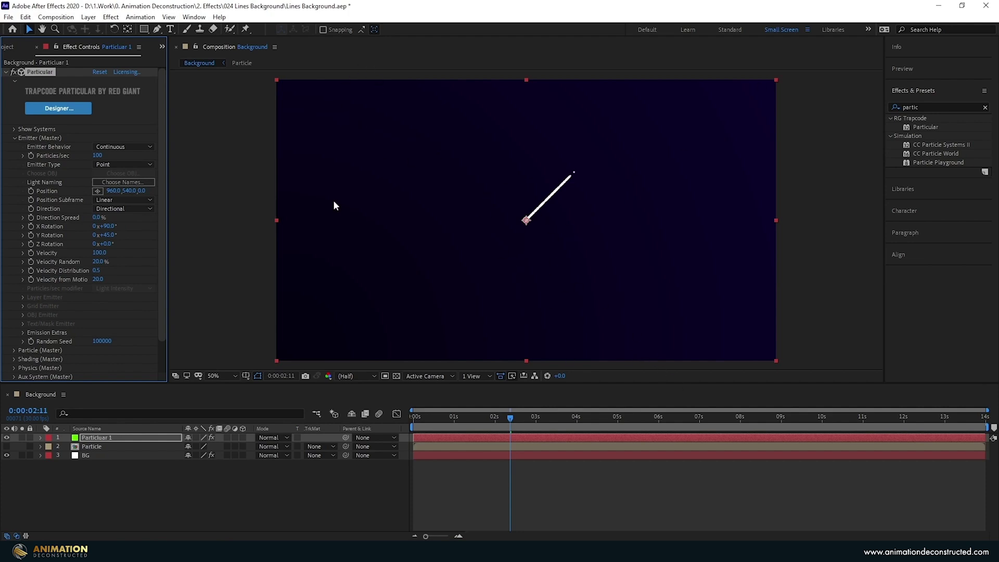
Step: Set particle velocity to 0, switch the emitter to Box, and raise emission to 3940 per second
click(100, 254)
text(0)
key(Return)
click(111, 165)
click(110, 187)
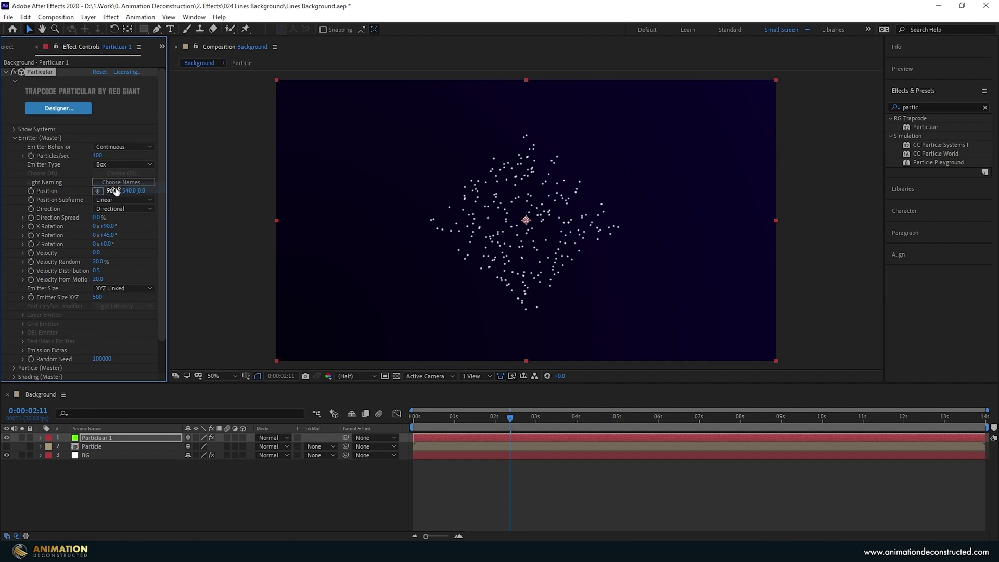
drag(97, 155, 319, 173)
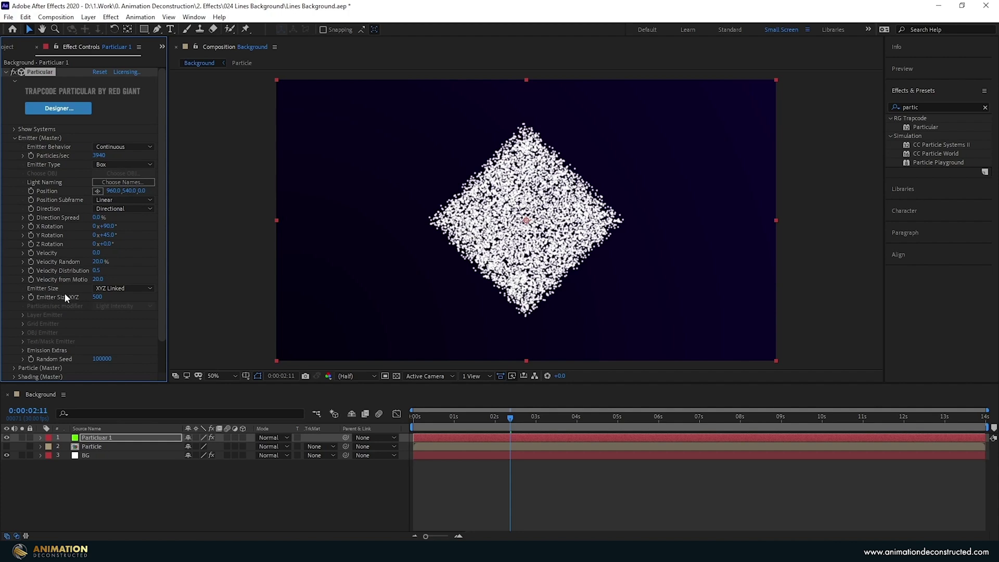
Step: Size the emitter per axis with depth 307 and Y 2000, then move it down-left
click(126, 288)
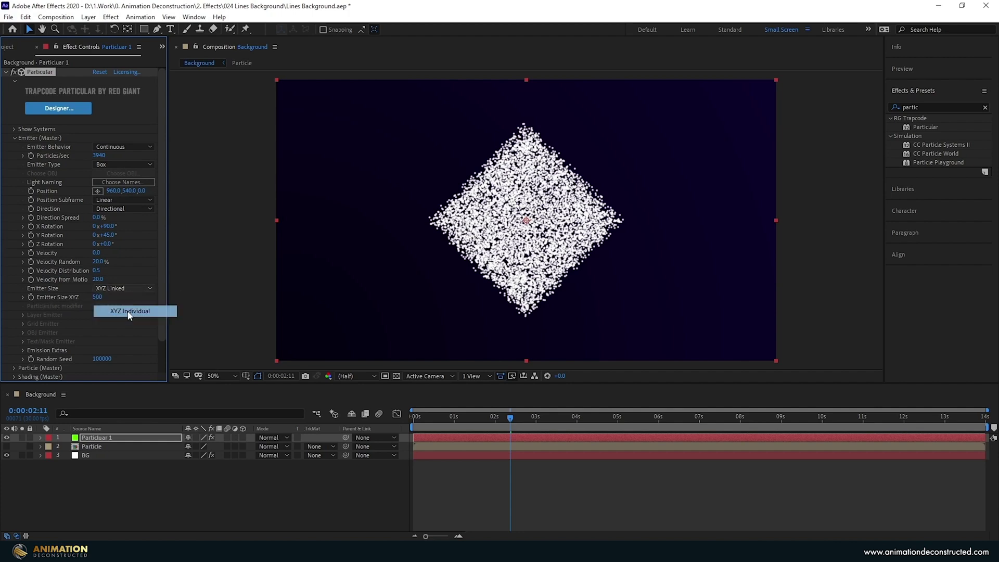
click(130, 312)
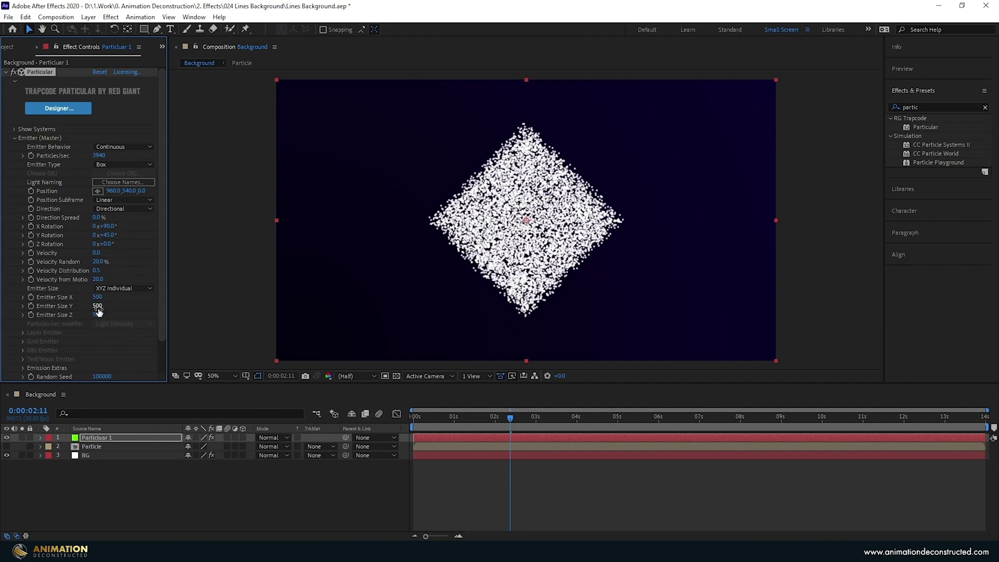
drag(98, 315, 703, 355)
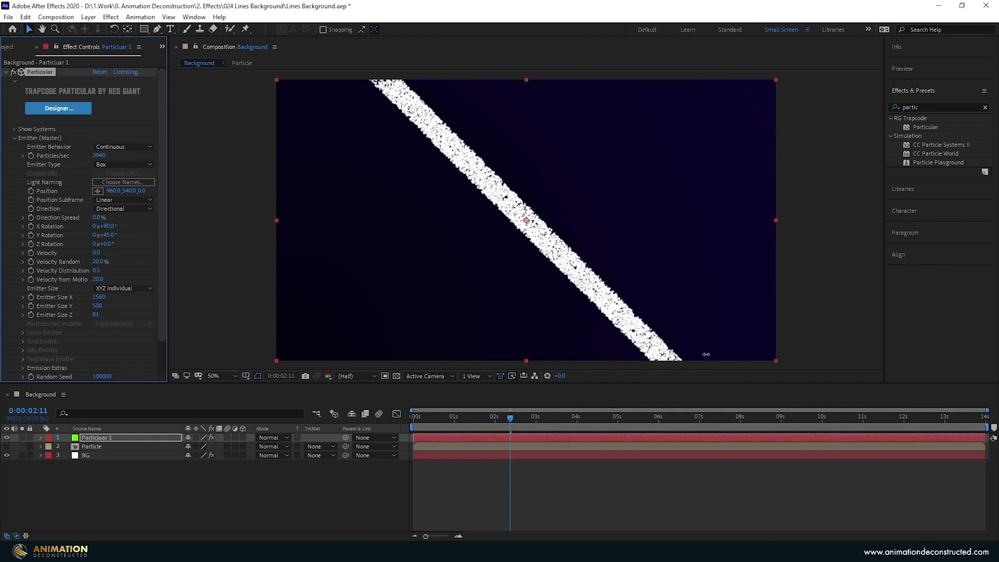
drag(127, 305, 340, 241)
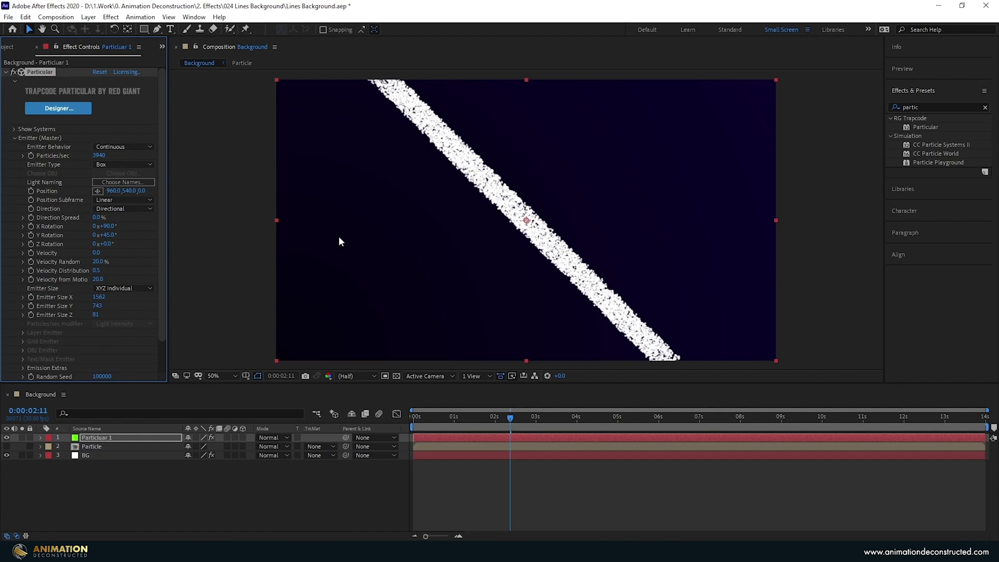
drag(97, 306, 130, 315)
click(98, 306)
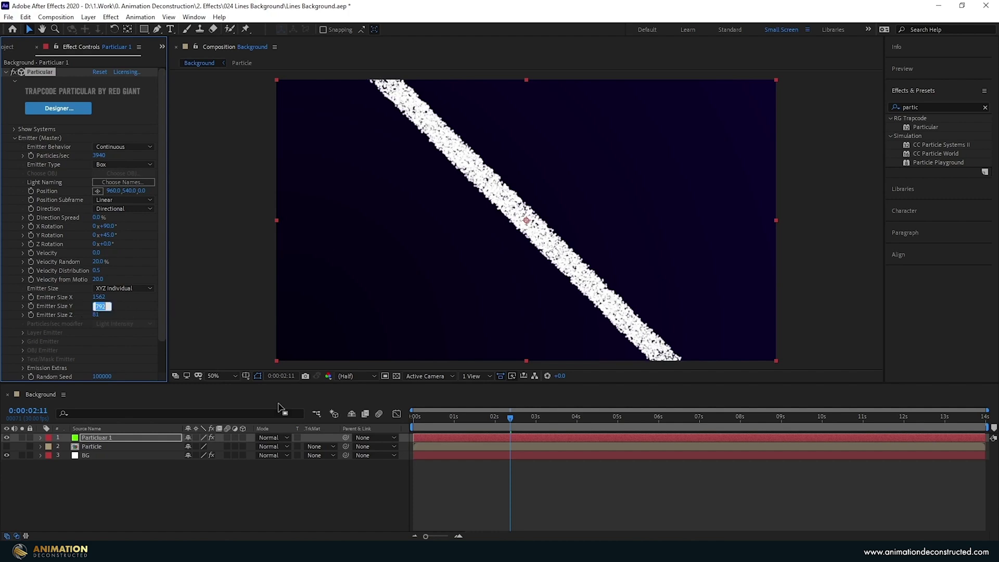
text(2000)
key(Return)
scroll(524, 252, down, 1)
drag(519, 222, 442, 255)
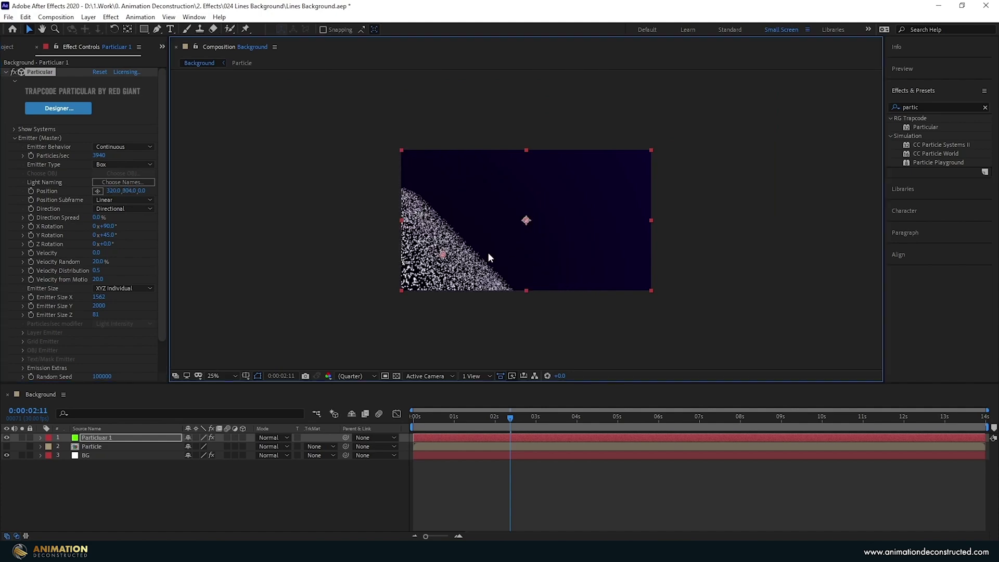
Step: Set the Particle Type to Sprite Colorize
scroll(488, 257, up, 1)
scroll(68, 302, down, 1)
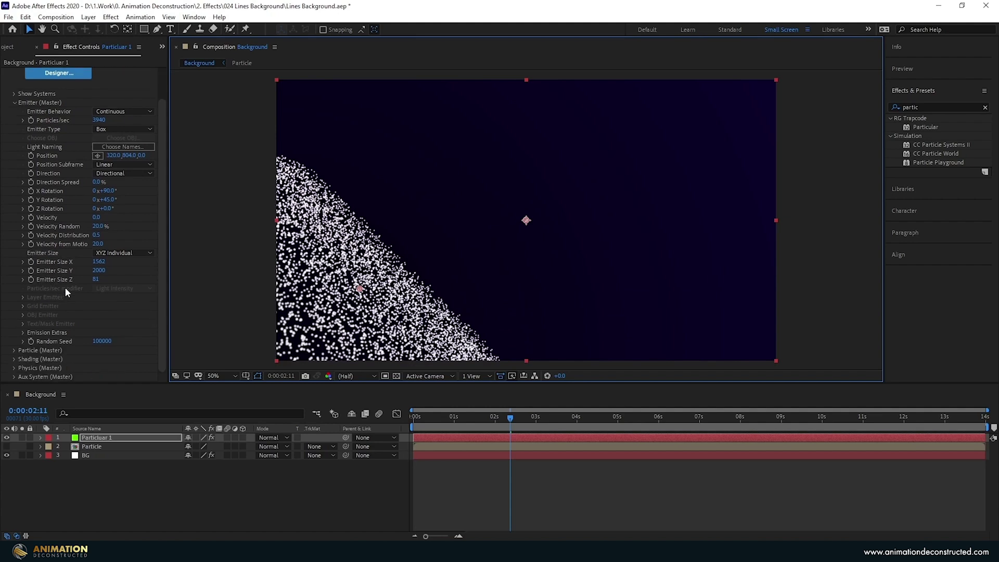
click(14, 350)
scroll(15, 349, down, 5)
click(107, 202)
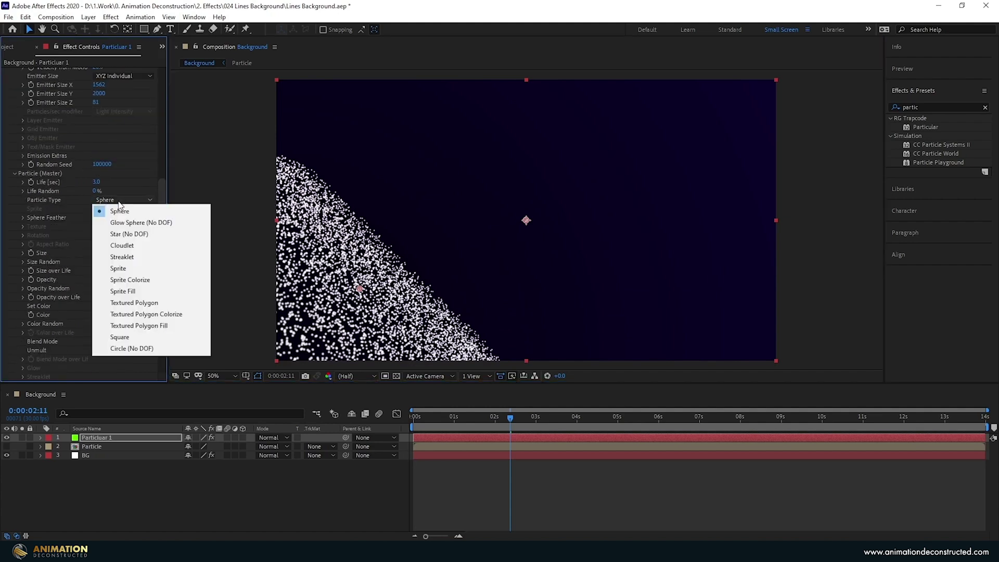
click(130, 279)
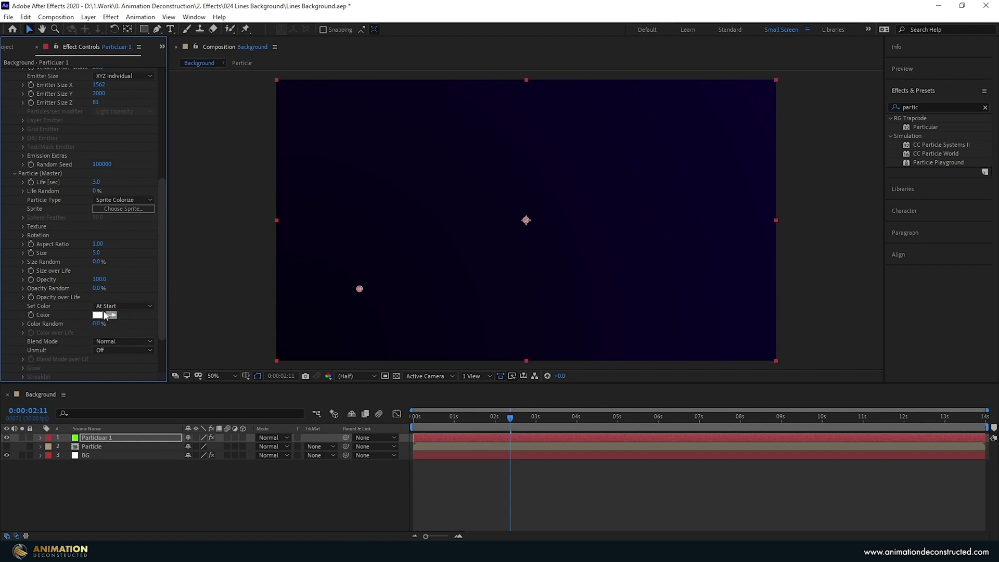
Step: Hide the Particle layer, use it as the sprite texture layer, and turn off its collapse transformations
click(6, 446)
click(6, 446)
click(23, 225)
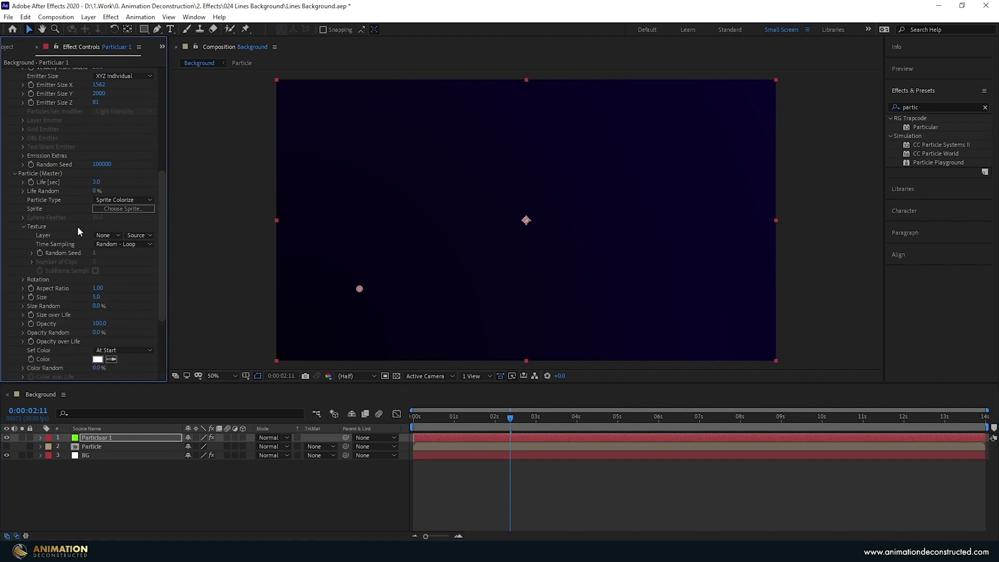
click(113, 235)
click(125, 271)
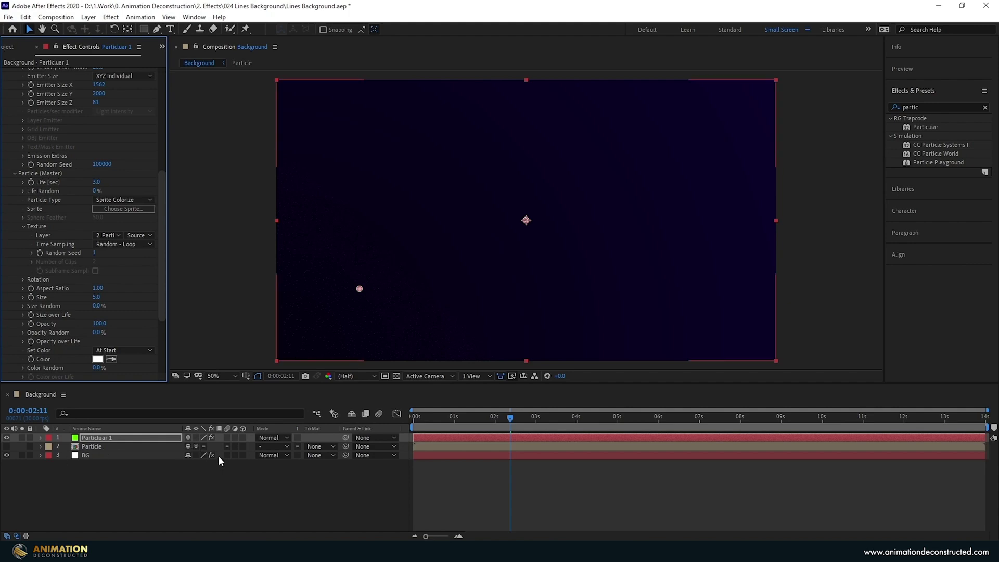
click(196, 447)
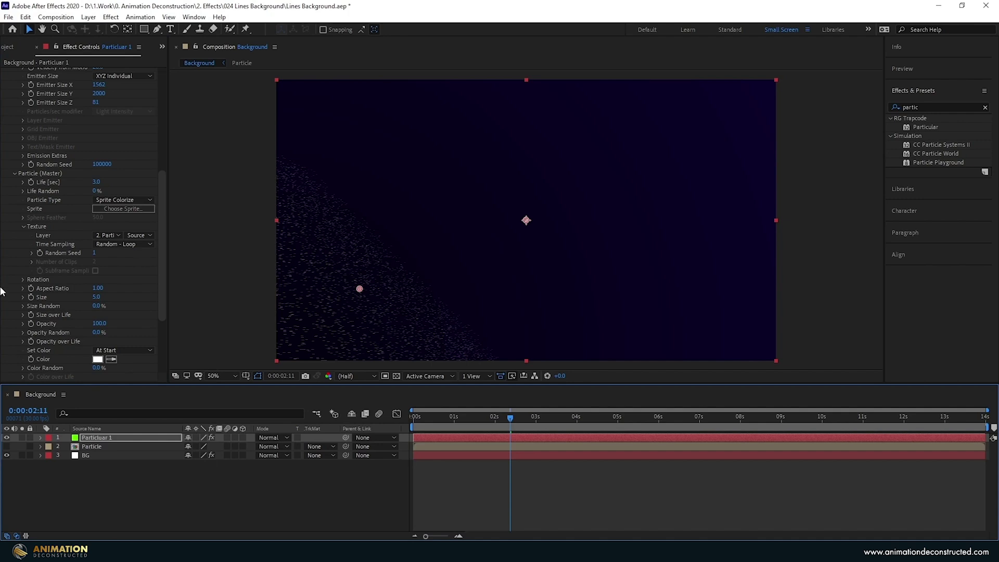
Step: Enlarge the particle Size to 228
click(110, 296)
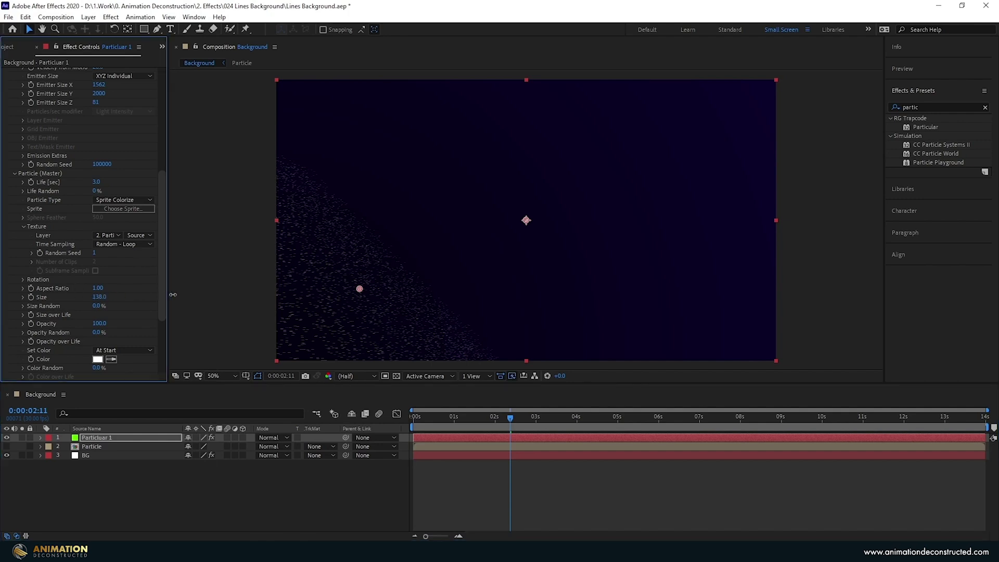
text(228)
key(Return)
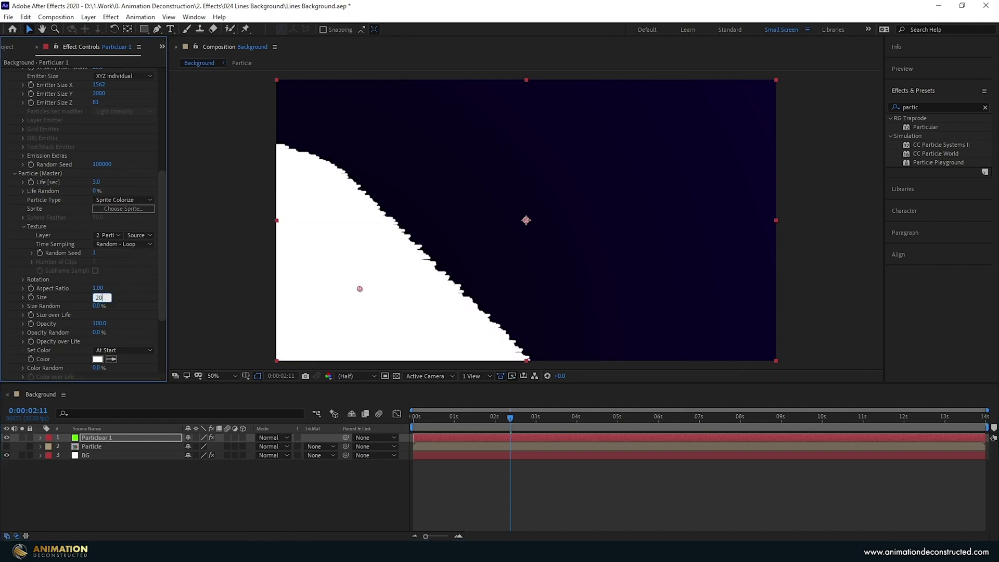
scroll(125, 171, up, 5)
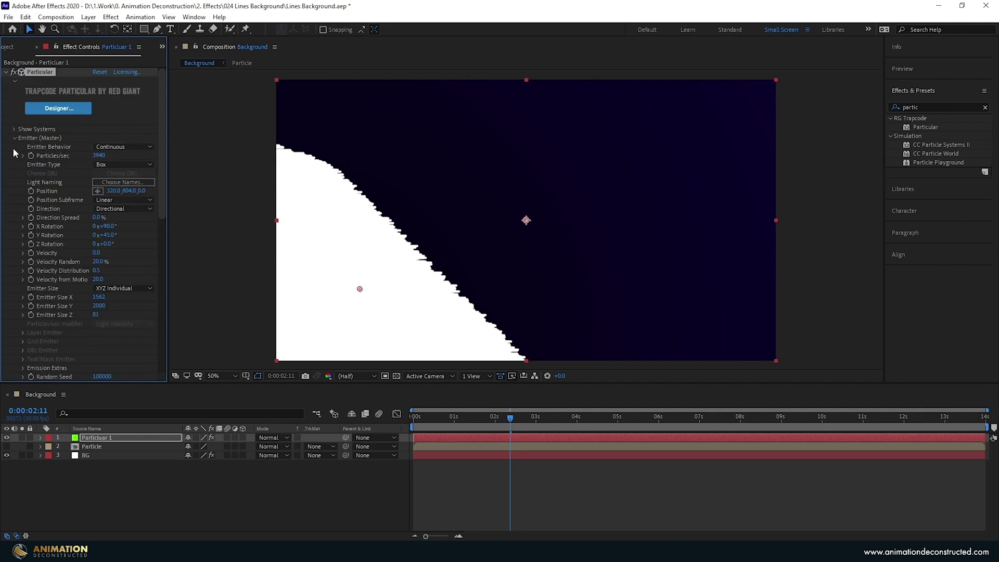
Step: Set emission to 9 particles per second, and undo a trial velocity change to keep velocity at 5
click(99, 155)
text(9)
key(Return)
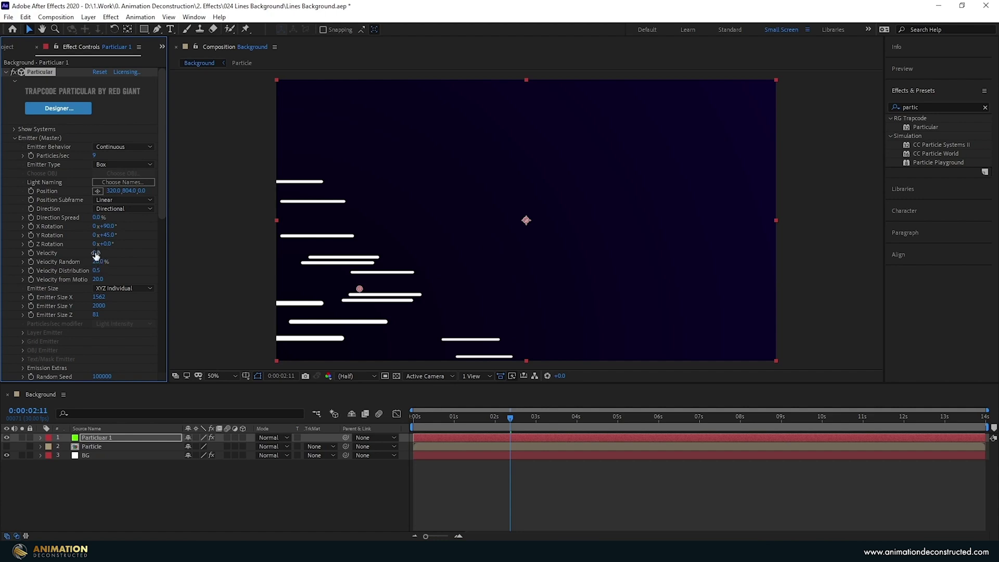
drag(98, 252, 92, 253)
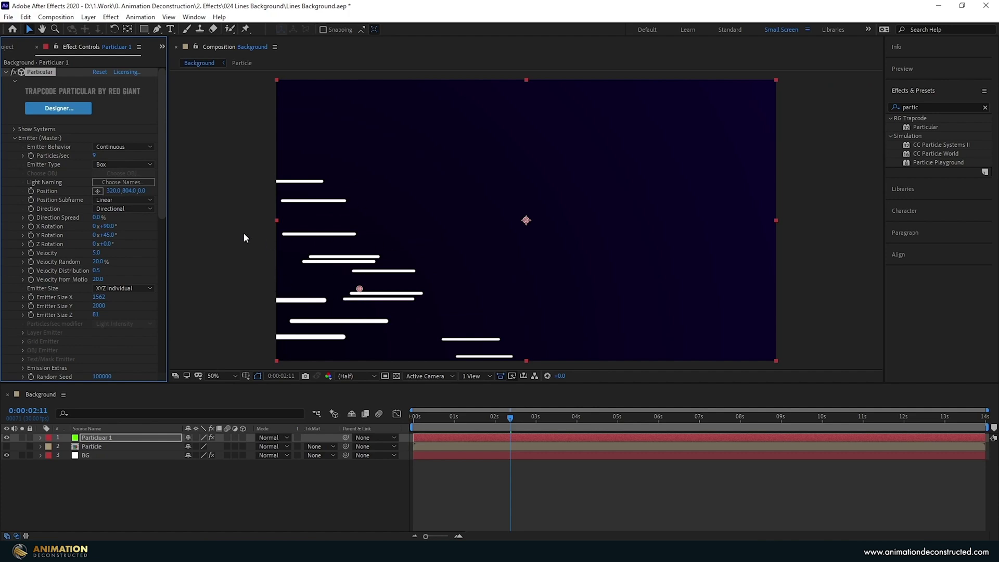
drag(97, 254, 123, 258)
key(ctrl+z)
Step: Turn Orient to Motion On under Rotation and set Size Random to 50%
scroll(93, 307, down, 3)
scroll(60, 274, down, 5)
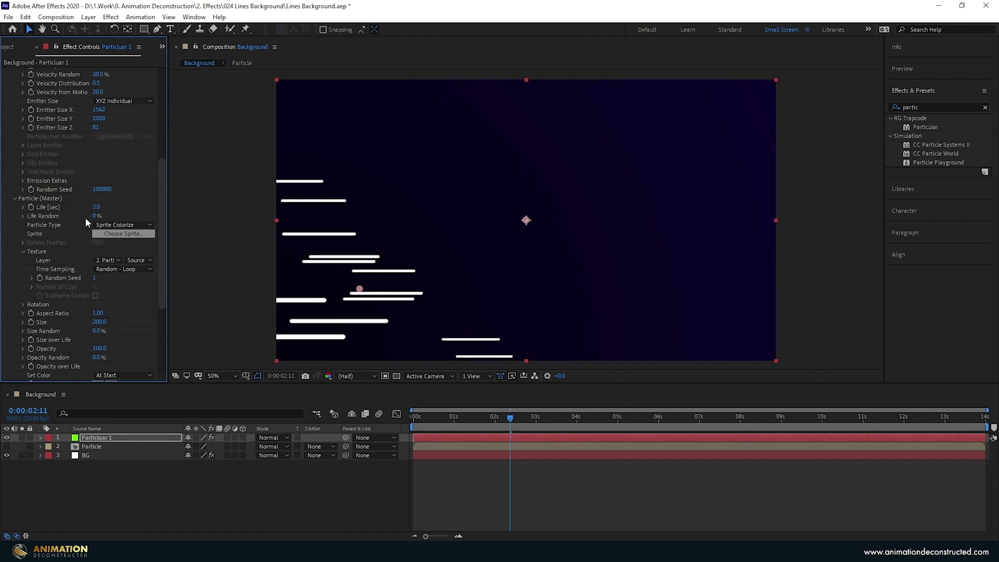
scroll(37, 237, down, 3)
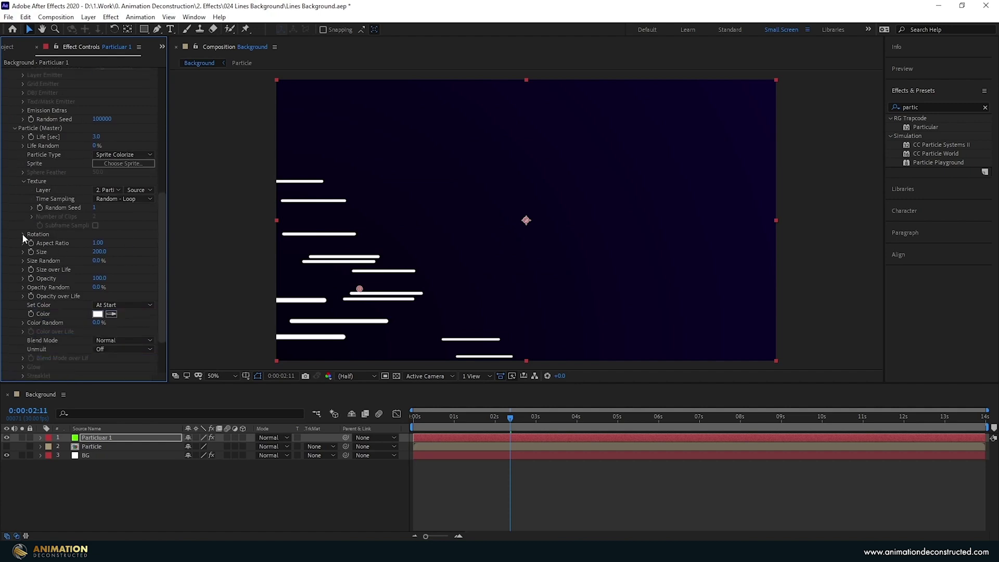
click(23, 235)
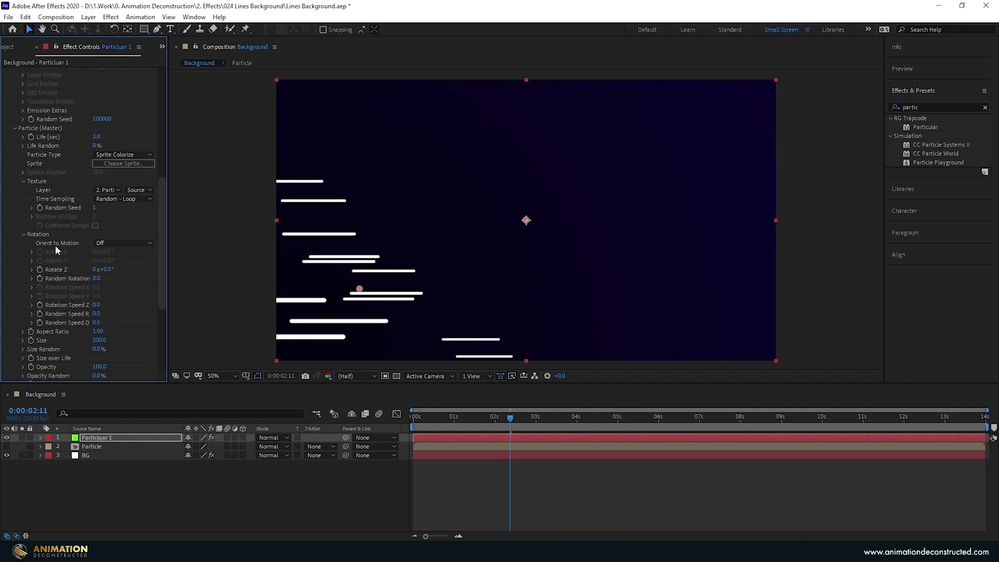
click(125, 243)
click(124, 263)
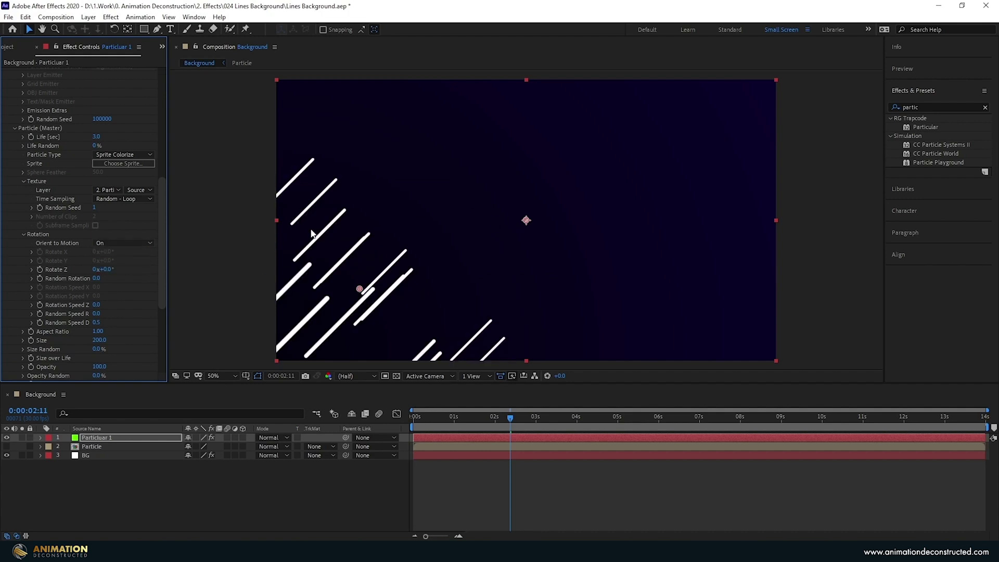
click(23, 235)
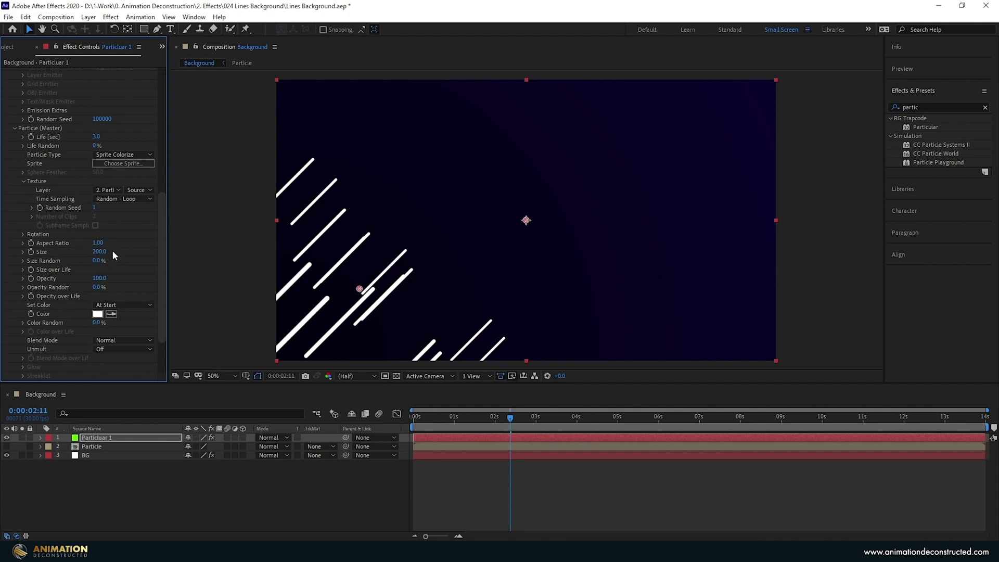
click(96, 261)
key(Return)
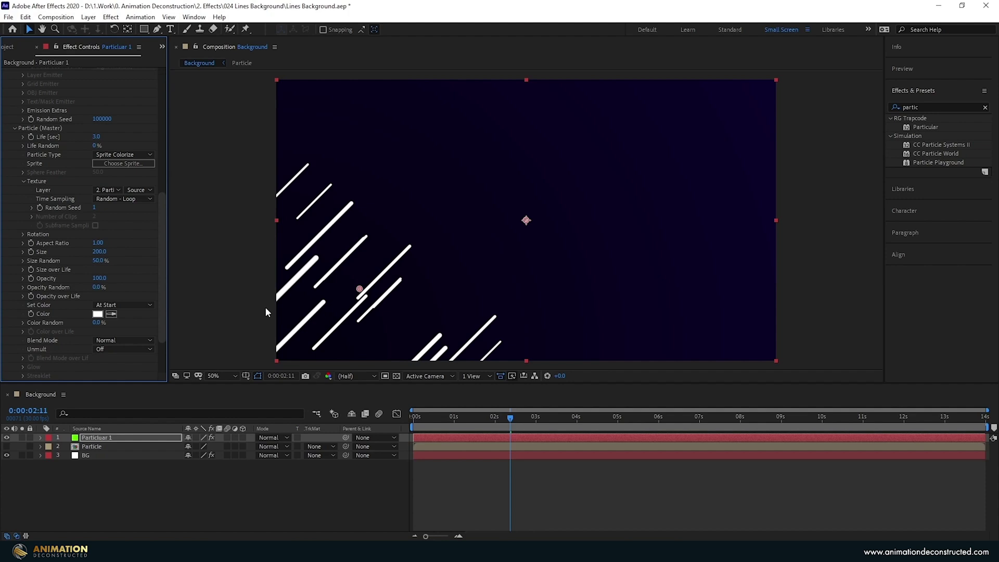
Step: Raise particle velocity to 365 and check the longer streaks later in the timeline
scroll(99, 252, up, 5)
drag(101, 252, 115, 252)
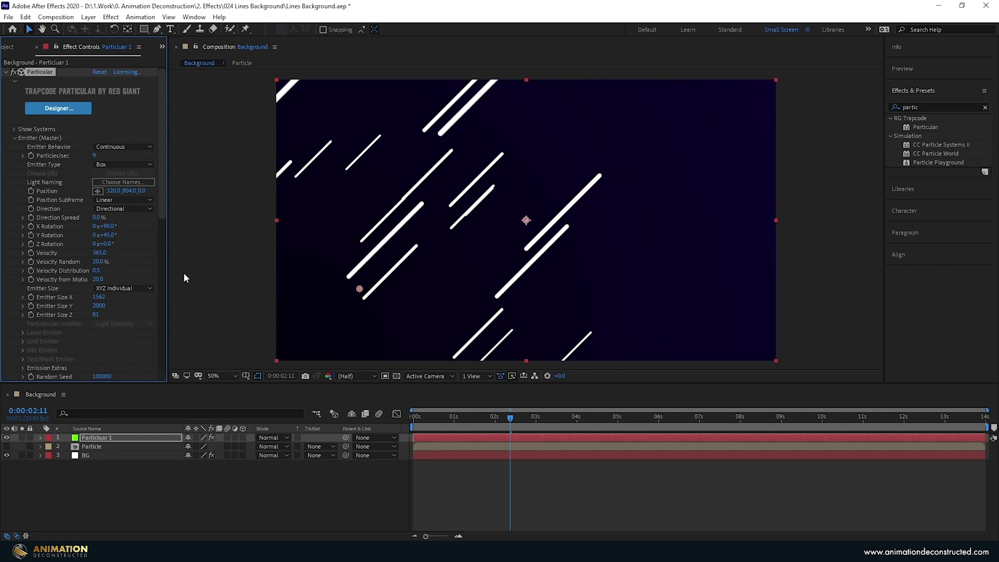
drag(511, 416, 423, 442)
Step: Set the particle Life to 10 seconds
scroll(95, 274, down, 3)
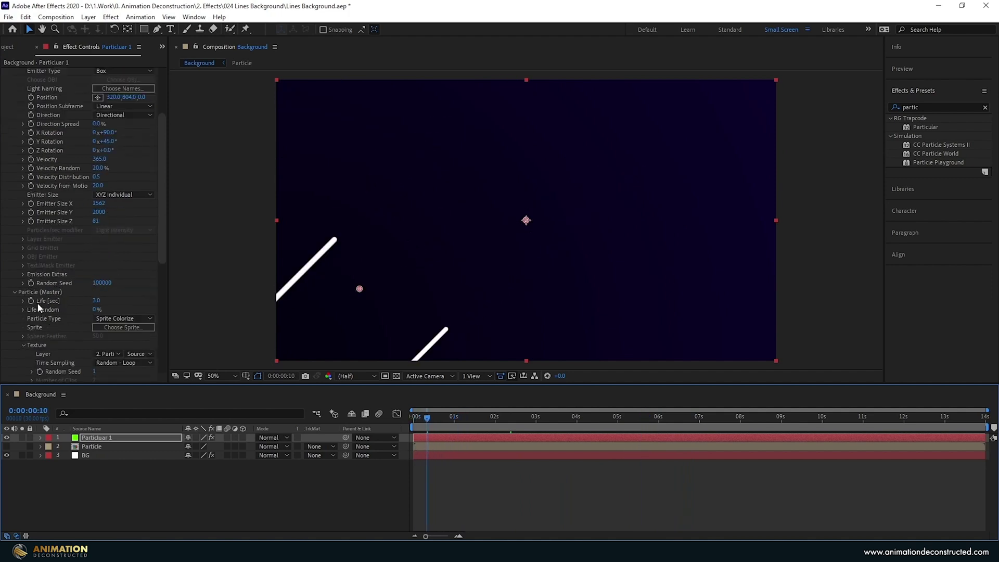
click(97, 301)
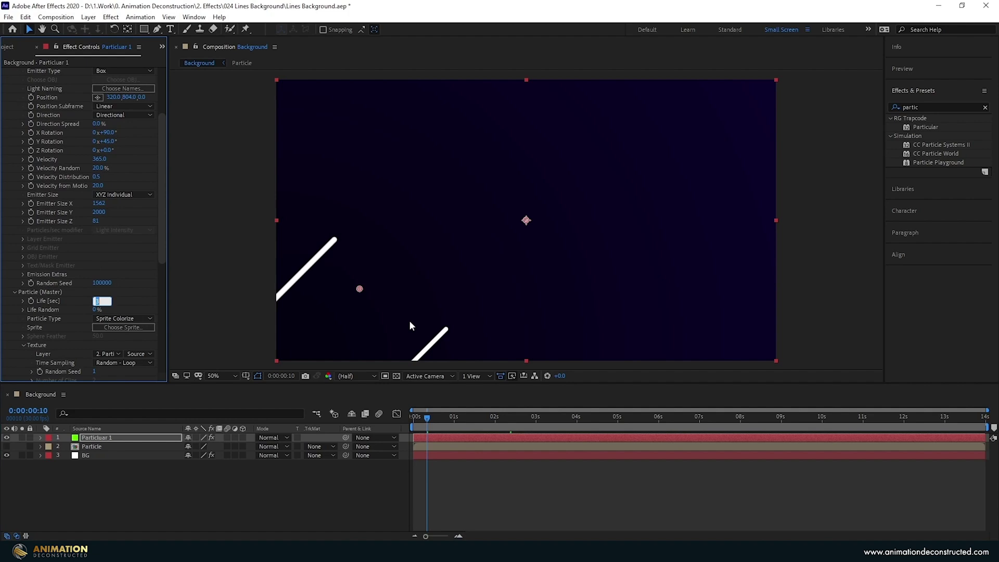
text(10)
key(Return)
Step: Zoom out and drag the emitter to -64,1244, just past the comp's lower-left corner
drag(434, 418, 487, 418)
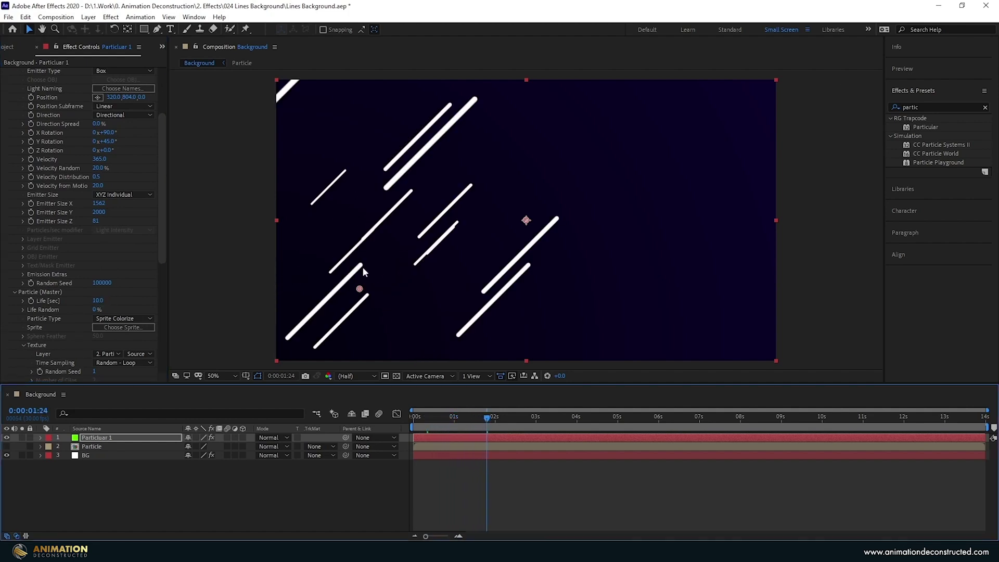
key(comma)
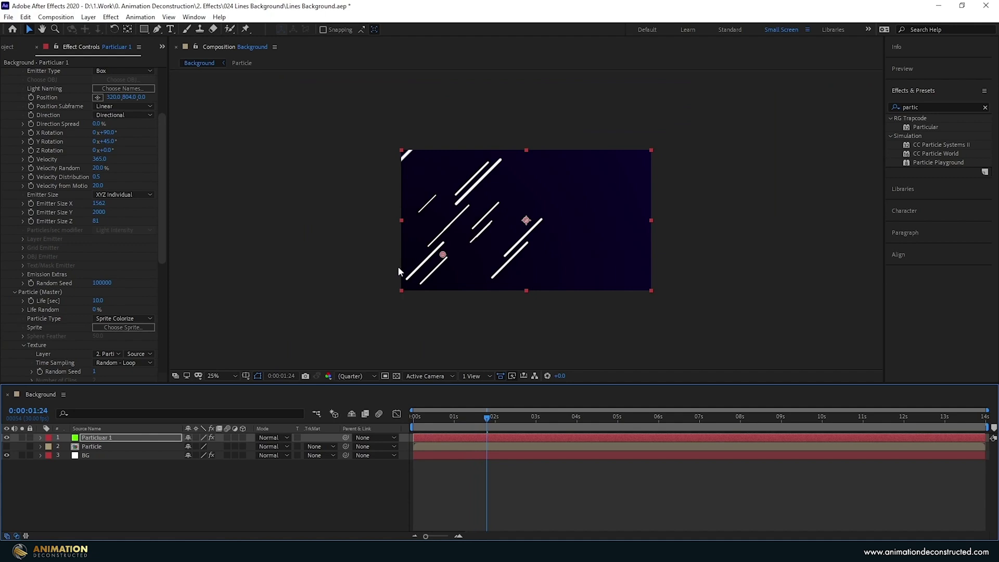
click(442, 257)
drag(436, 268, 430, 269)
drag(417, 420, 415, 420)
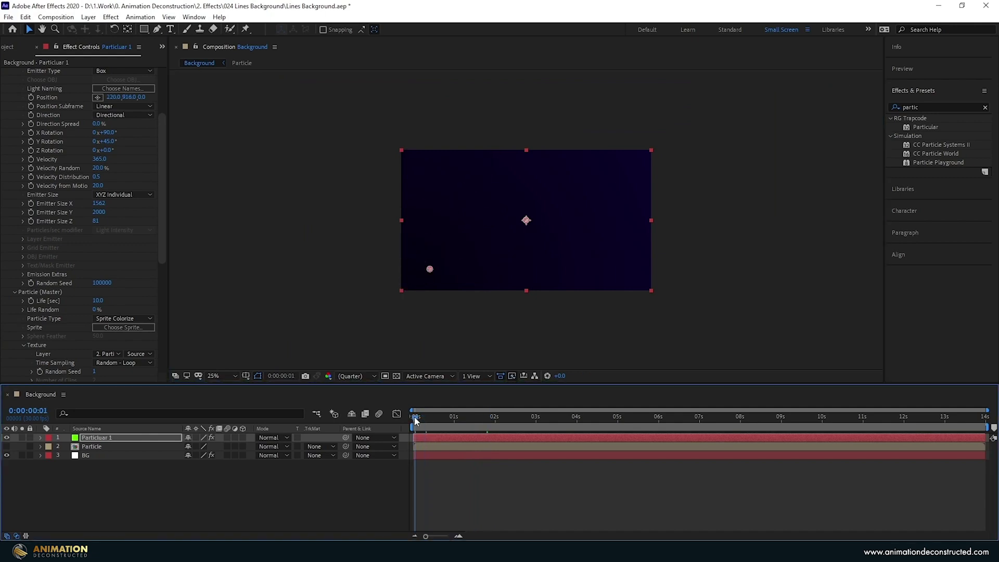
drag(429, 267, 389, 290)
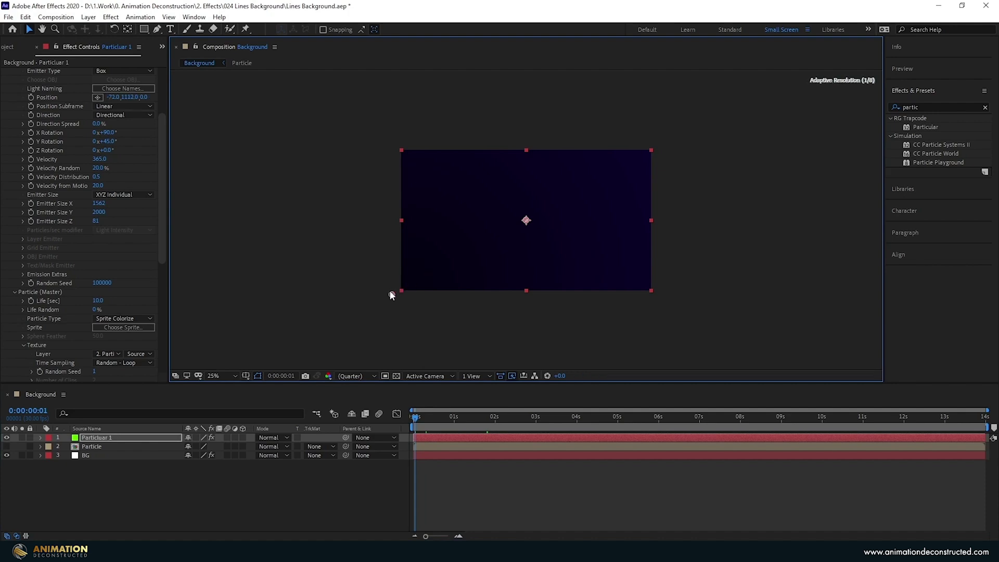
drag(436, 420, 700, 426)
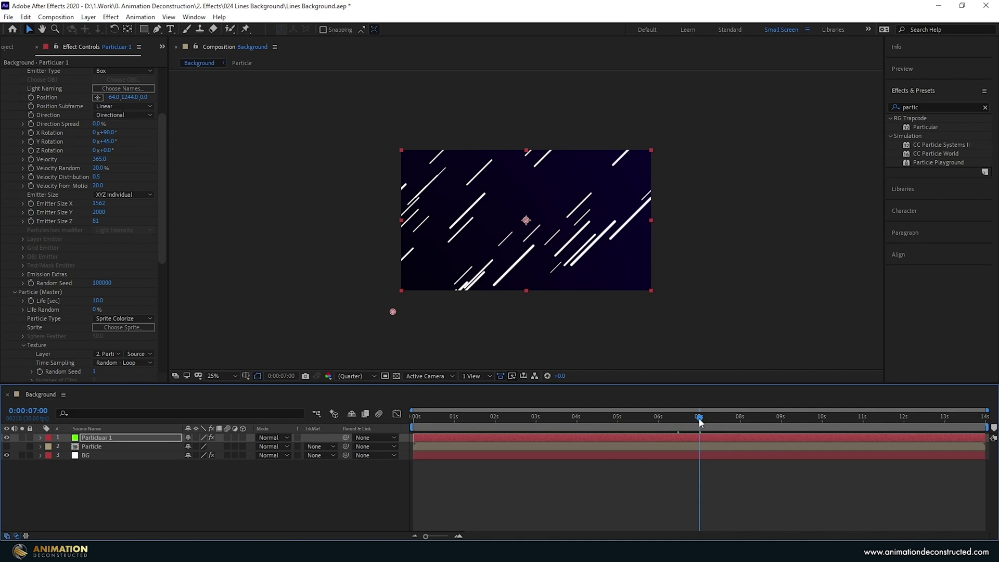
Step: Keyframe Particles/sec so emission drops to 0 at 0:00:07:00, then preview the composition
key(Page_Up)
scroll(70, 155, up, 3)
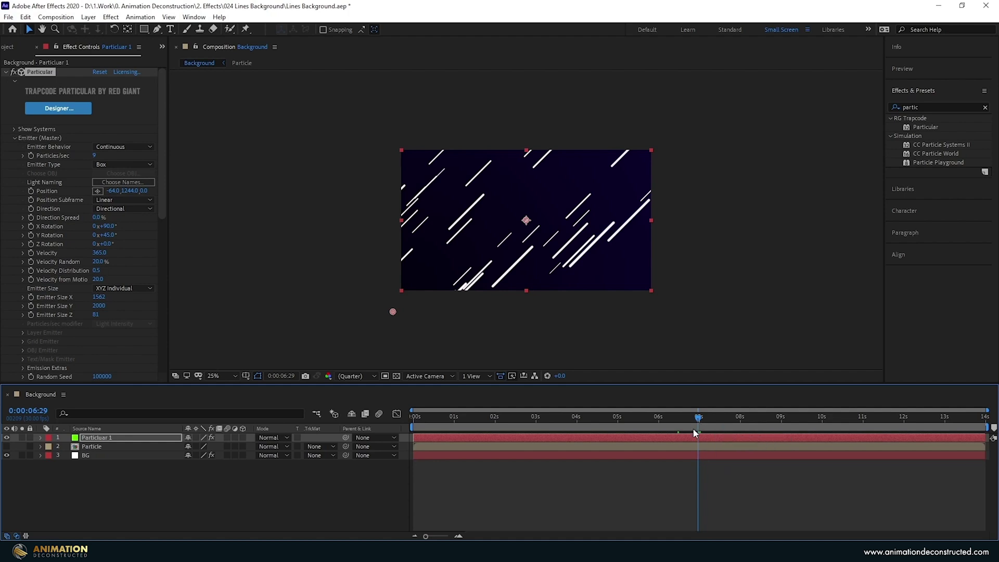
click(33, 156)
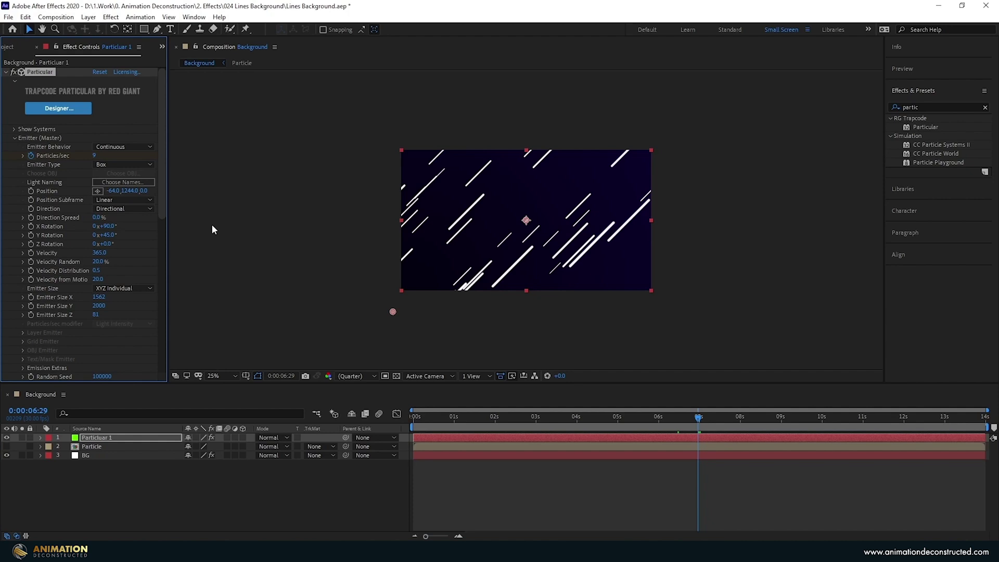
key(Page_Down)
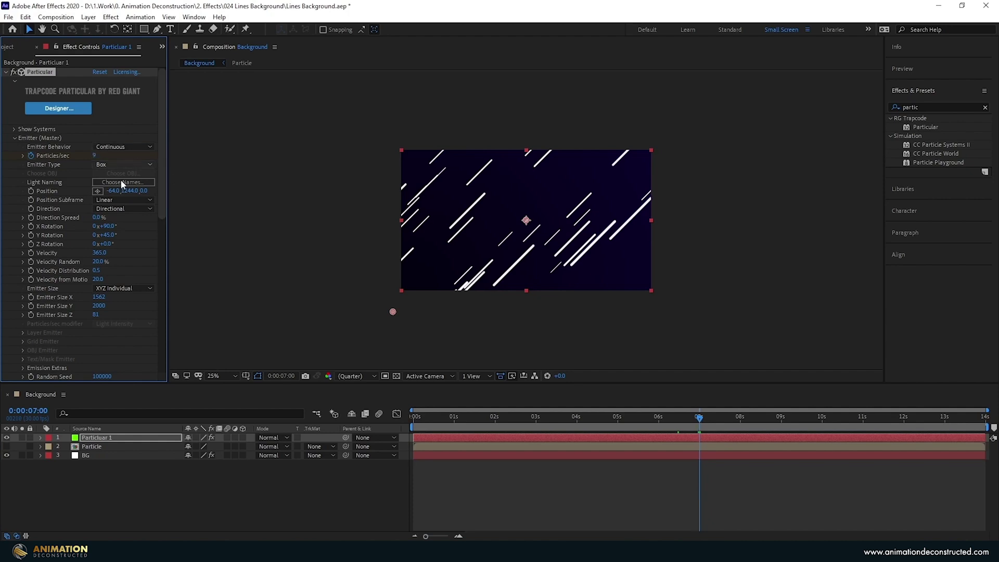
click(94, 155)
text(0)
key(Return)
key(space)
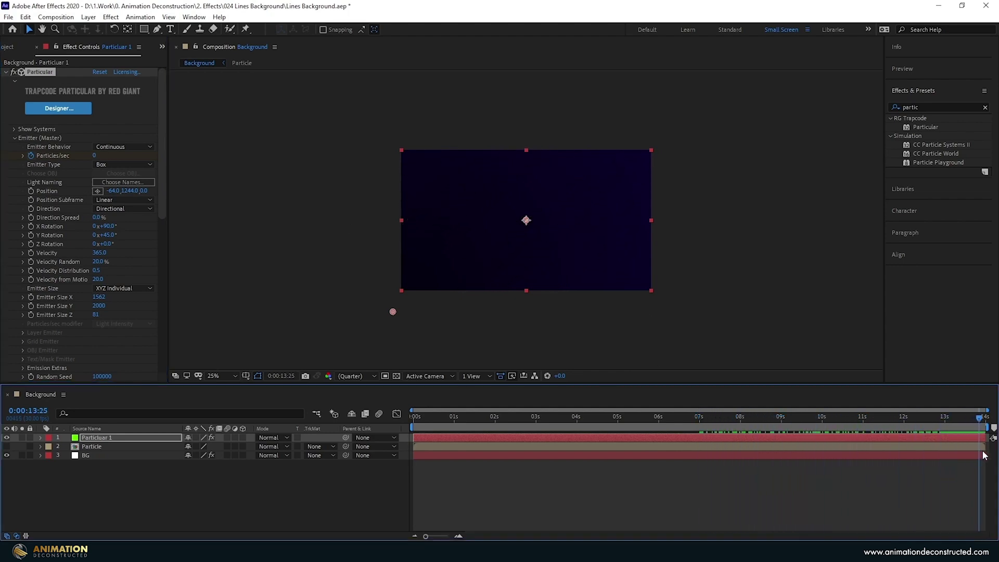
Step: Widen Emitter Size X from 1562 to 1729 and view the comp at 50%
drag(984, 456, 690, 458)
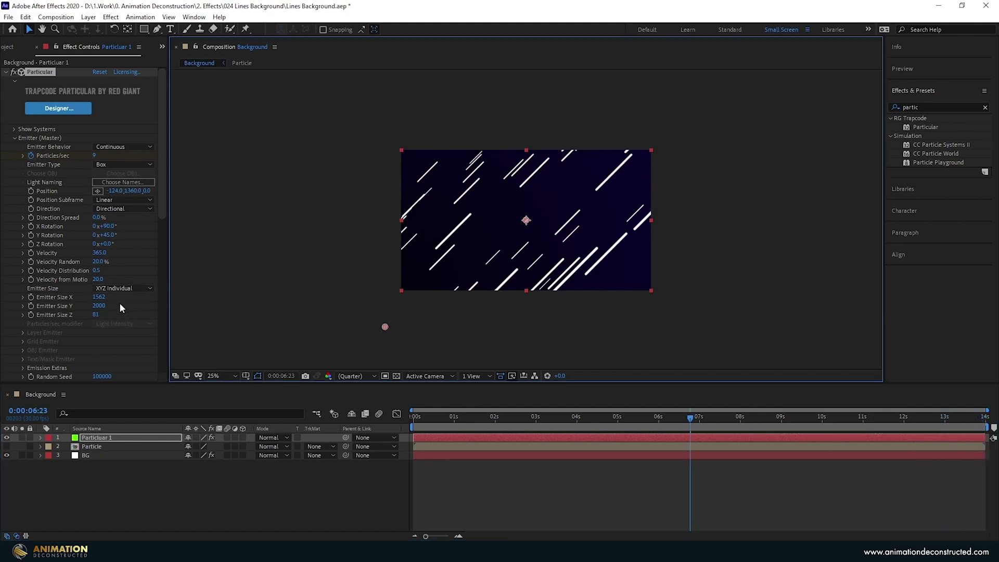
drag(99, 296, 266, 290)
drag(684, 417, 734, 450)
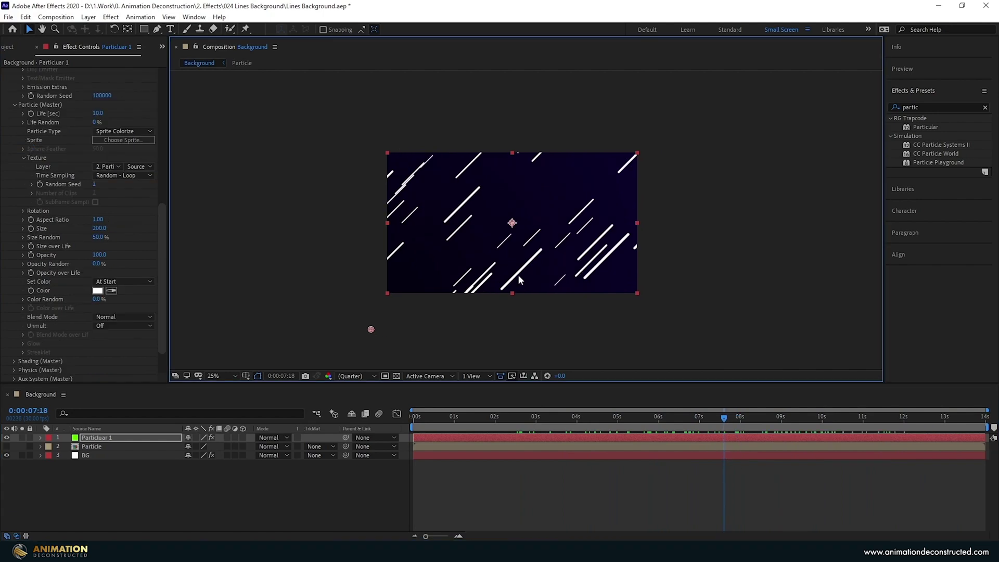
key(period)
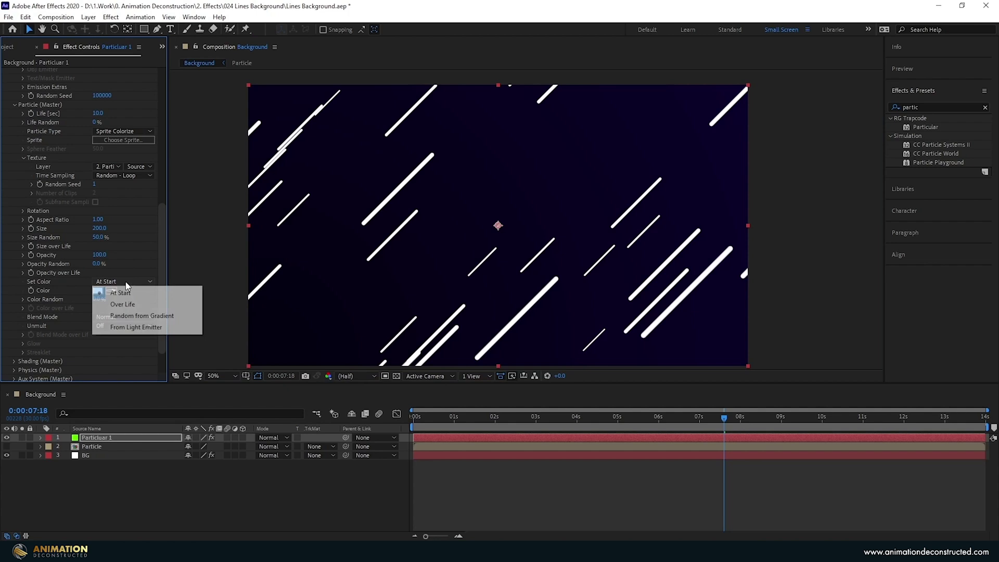
Step: Set Color to Random from Gradient and make the ramp's start colour magenta
click(166, 317)
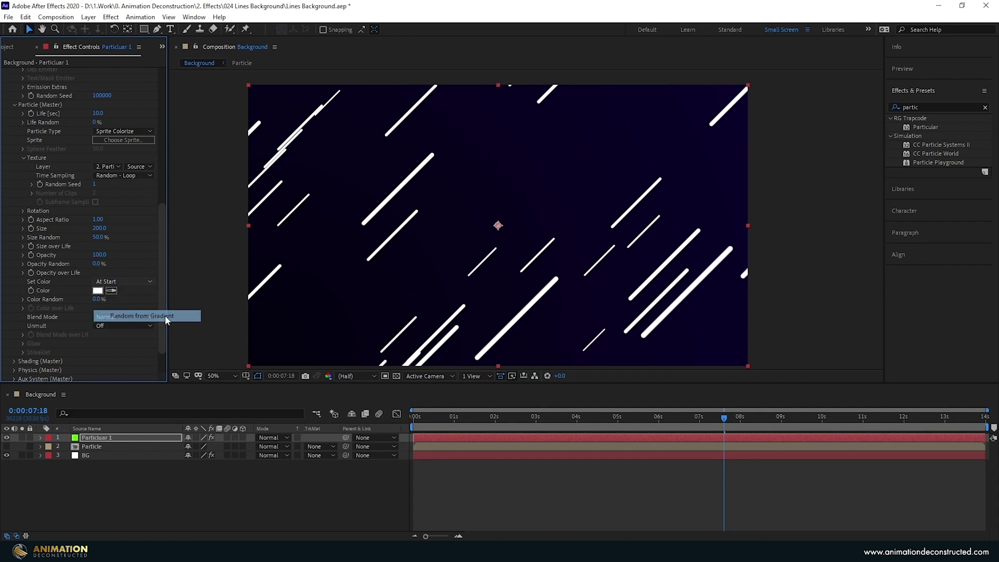
click(23, 308)
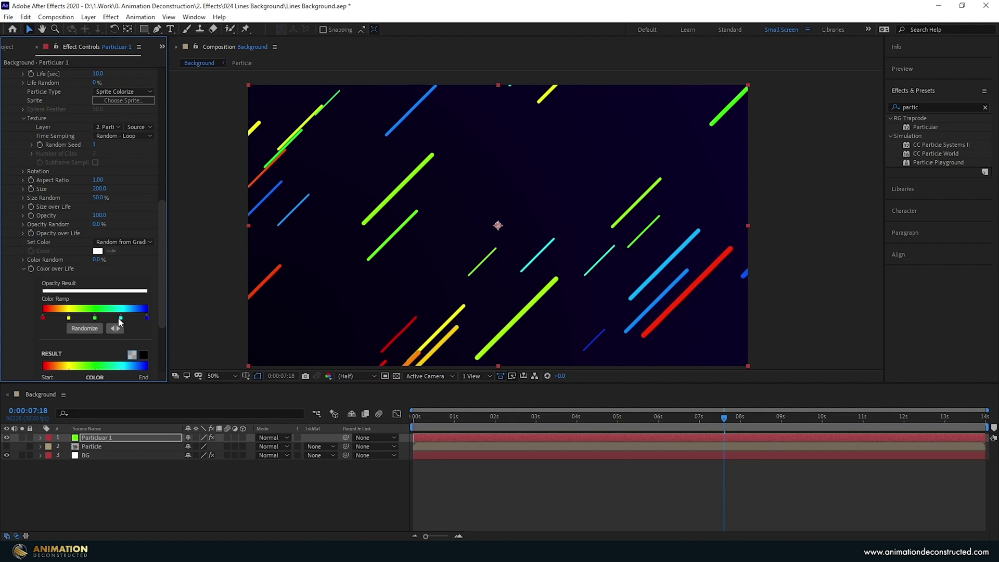
double_click(43, 317)
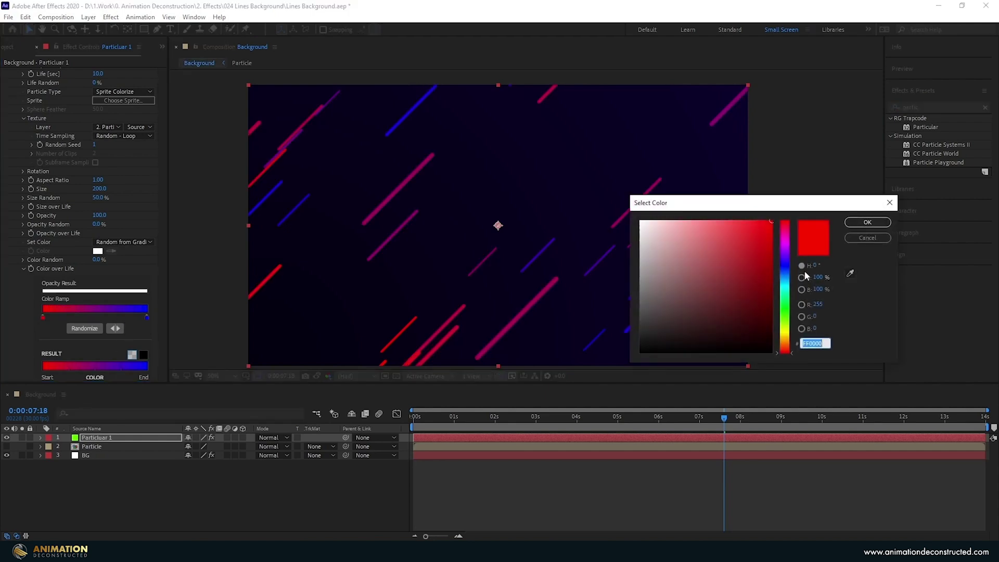
click(785, 243)
click(868, 223)
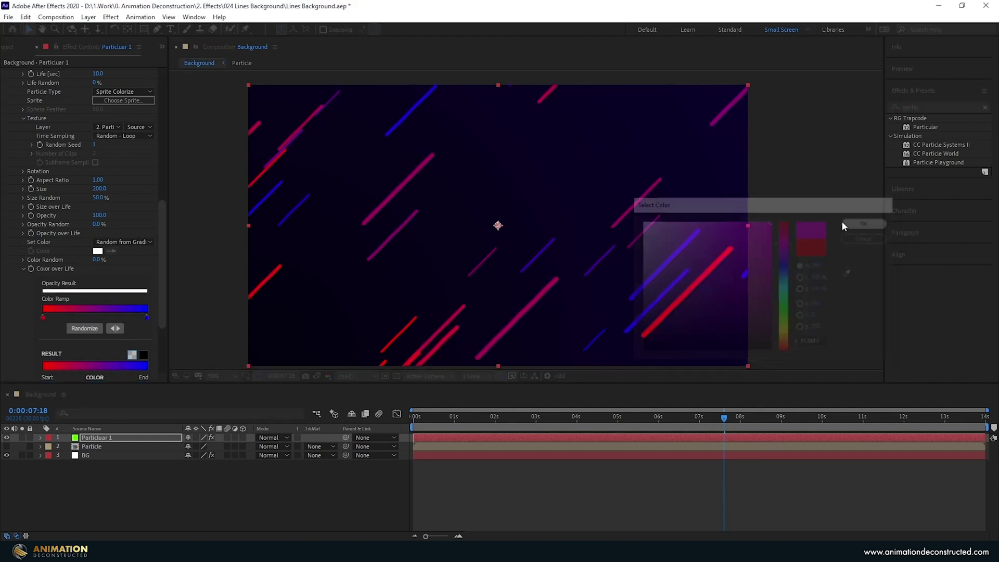
Step: Make the end stop cyan, centre it, add a magenta stop, and repeat the ramp pattern
double_click(147, 318)
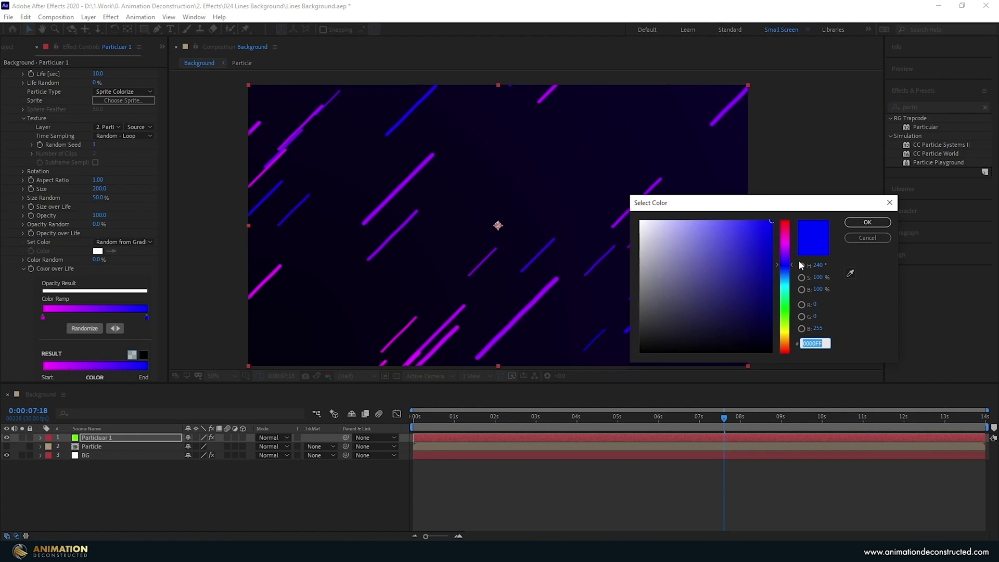
click(786, 274)
drag(787, 278, 787, 282)
click(867, 222)
drag(147, 317, 92, 323)
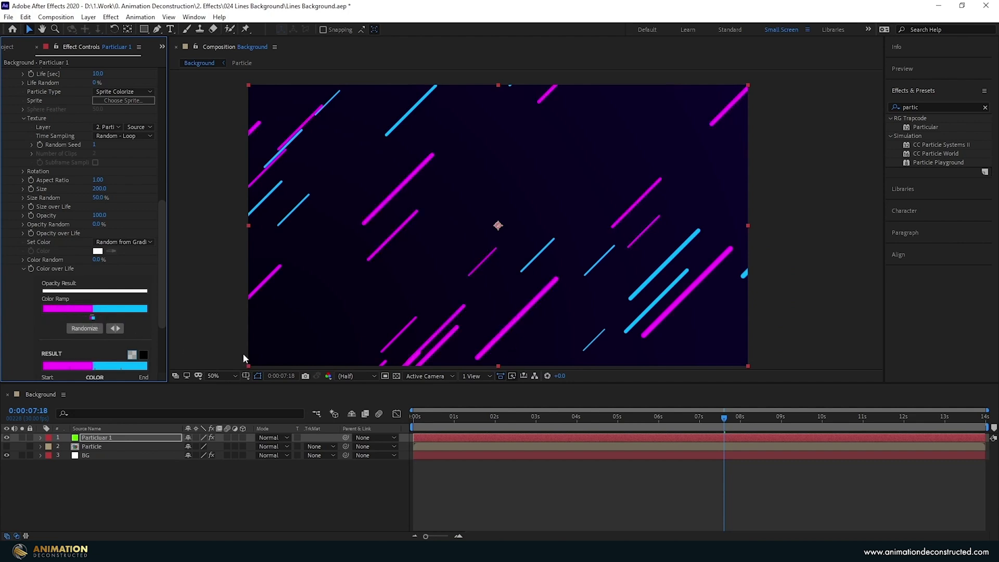
click(63, 316)
click(116, 328)
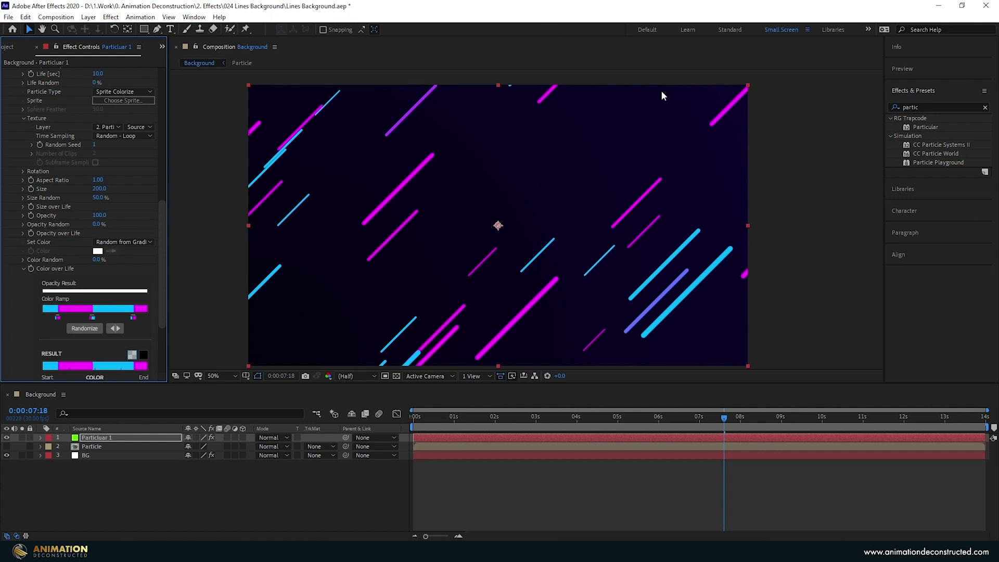
drag(724, 416, 702, 442)
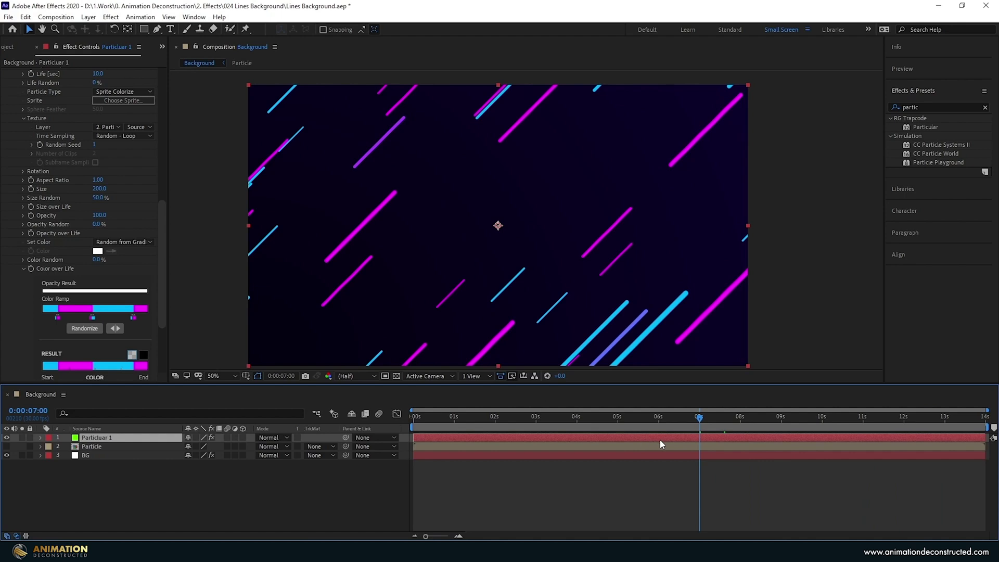
Step: Duplicate Particular 1, start the copy at 7 seconds, begin the work area there, and preview
key(KP_Multiply)
key(ctrl+d)
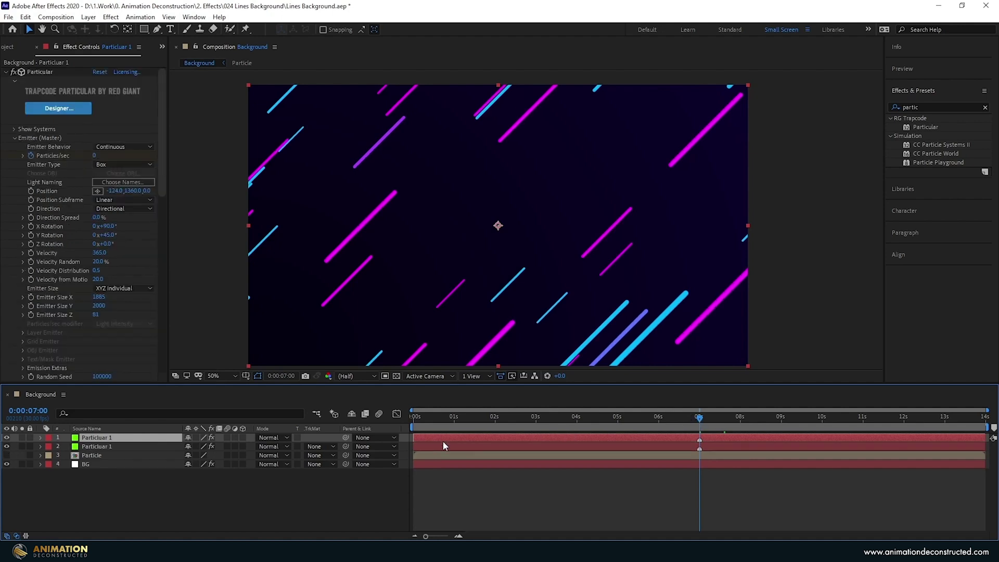
click(415, 425)
drag(415, 425, 704, 474)
drag(425, 436, 707, 441)
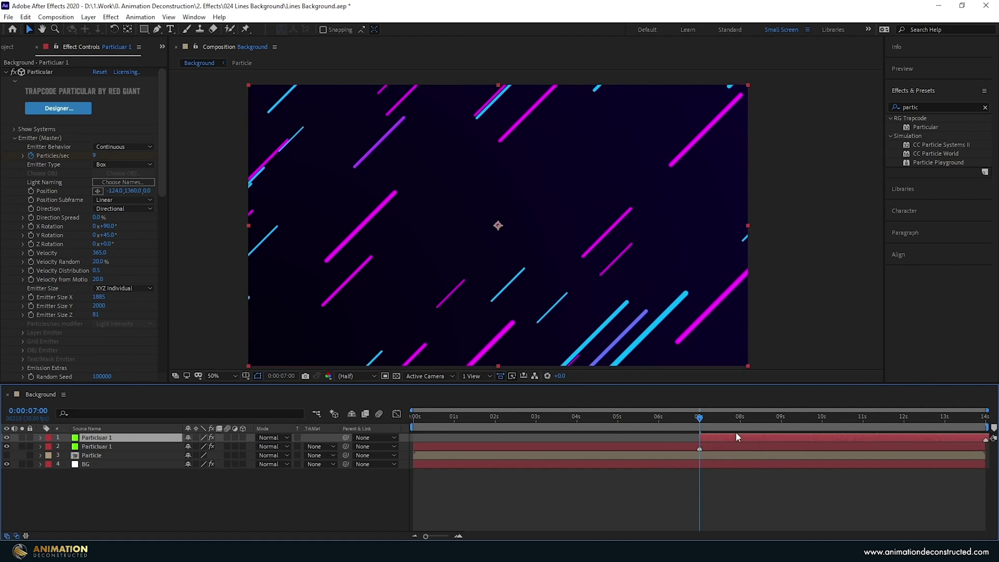
key(b)
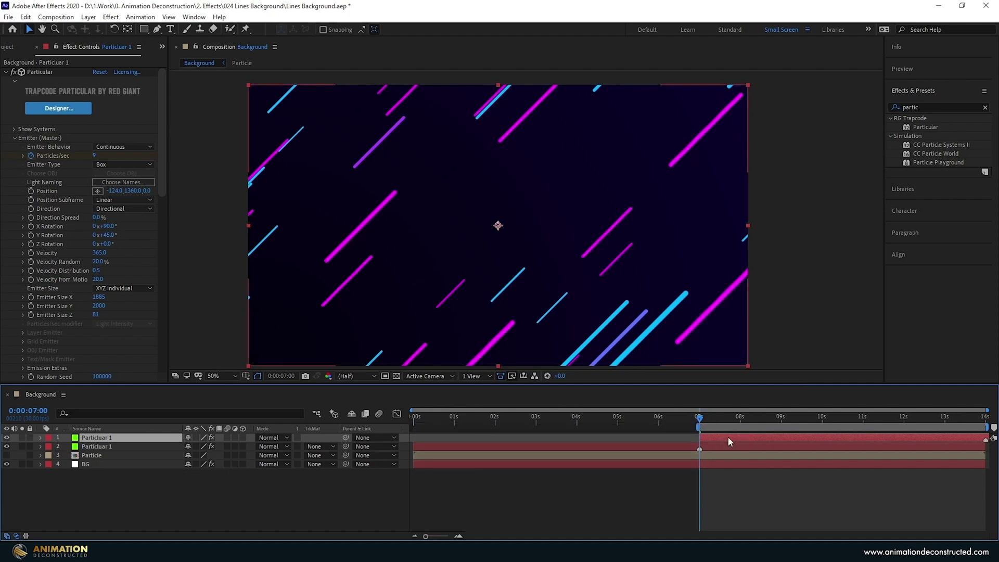
key(space)
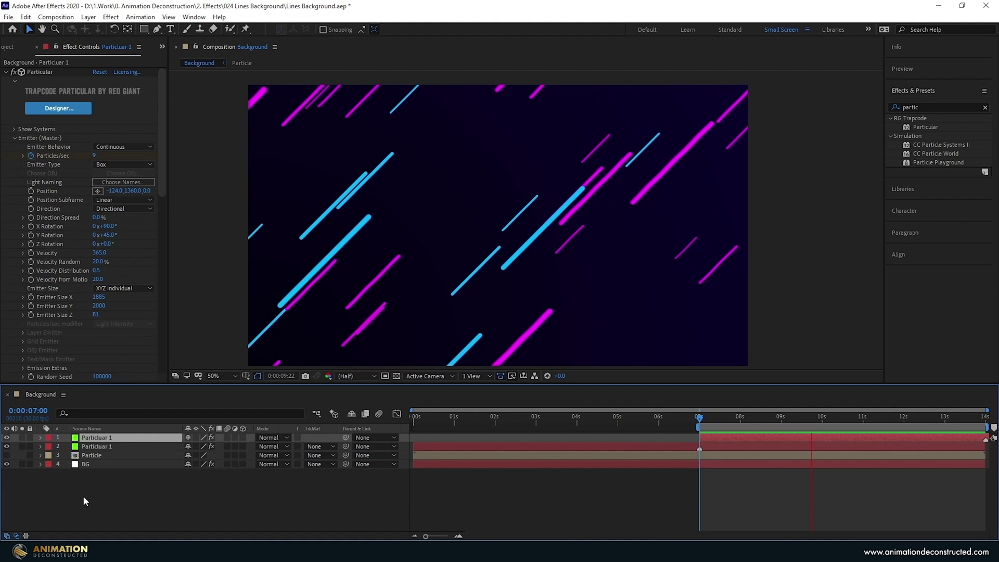
Step: Add a new adjustment layer on top of the comp and save the project
right_click(83, 479)
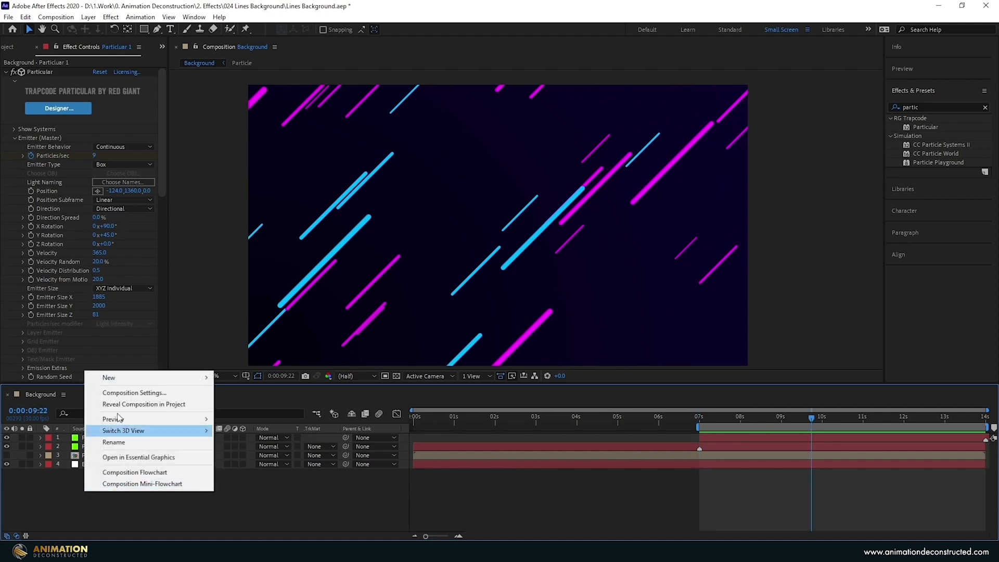
mouse_move(124, 378)
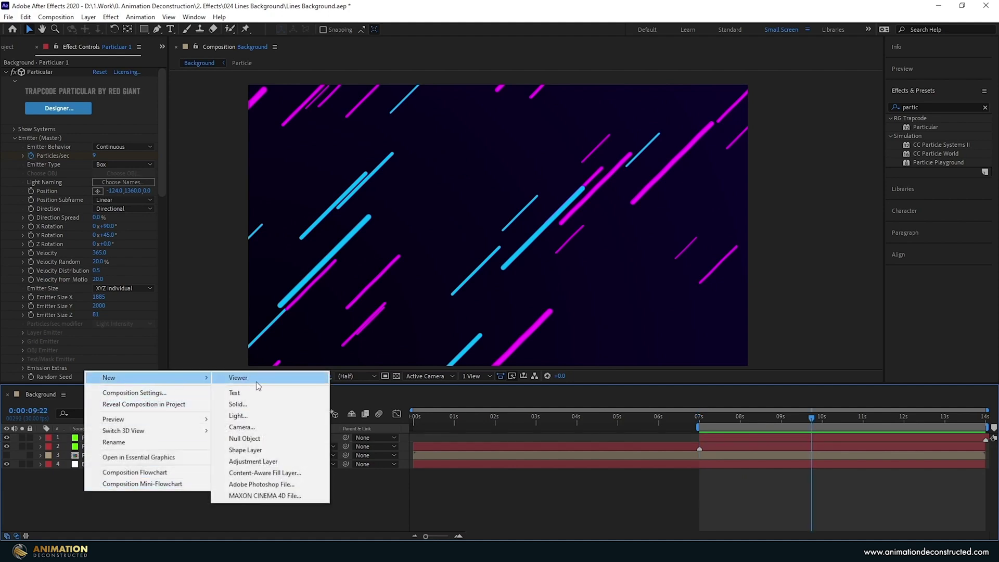
click(253, 461)
key(ctrl+s)
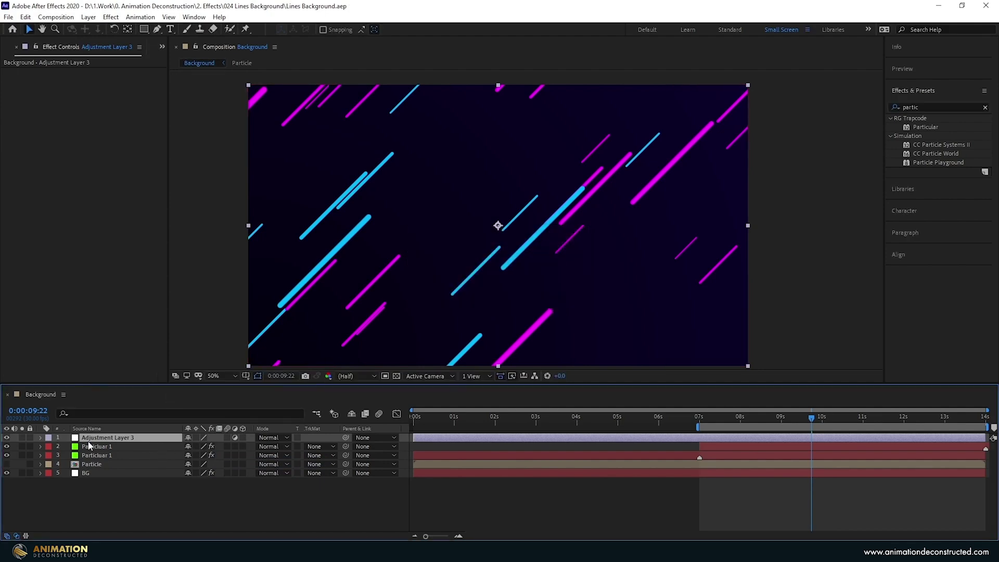
Step: Apply Glow to the adjustment layer with Glow Threshold 45% and Glow Radius 25
click(928, 106)
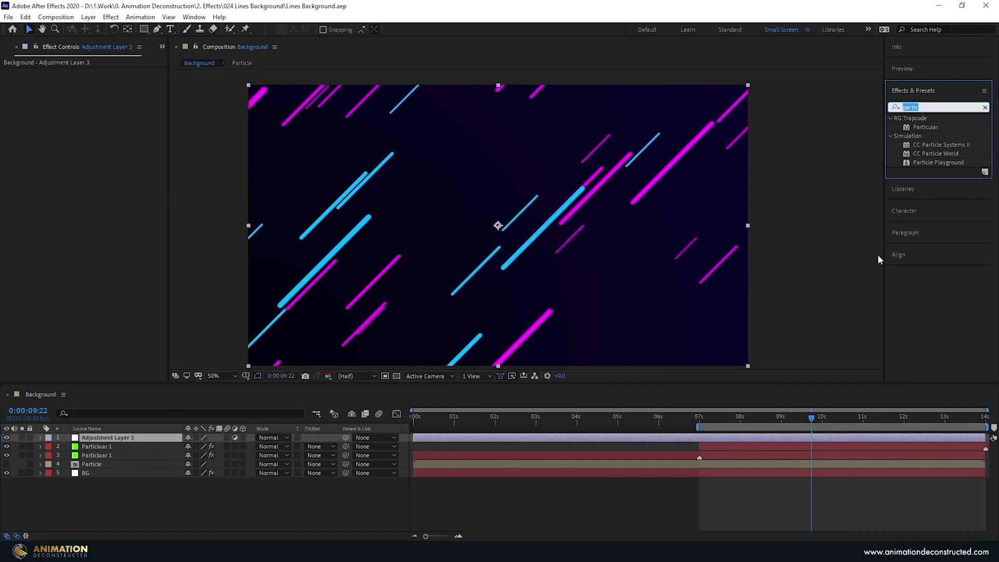
text(glow)
double_click(929, 171)
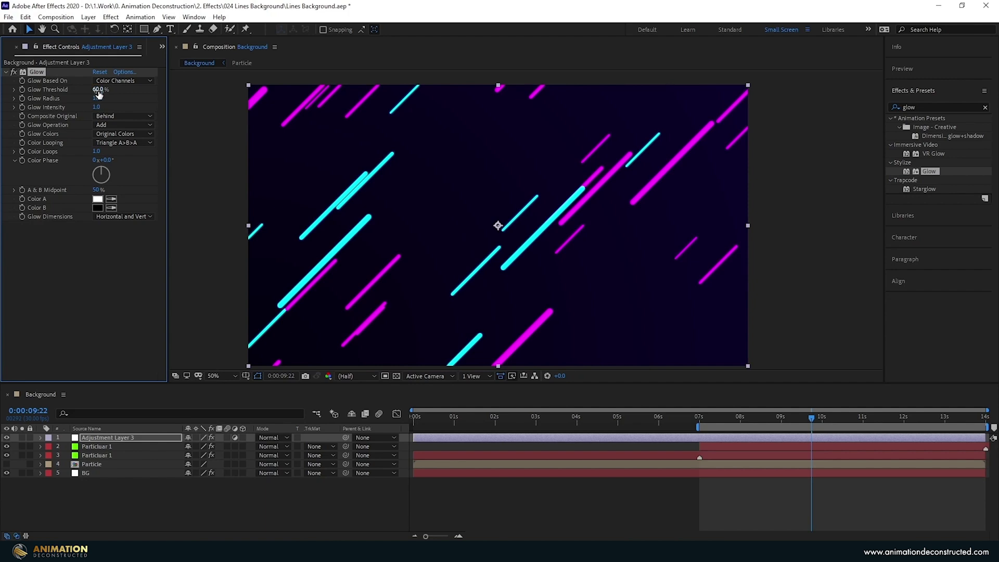
drag(98, 90, 97, 92)
click(98, 91)
text(45)
key(Return)
click(97, 98)
text(25)
key(Return)
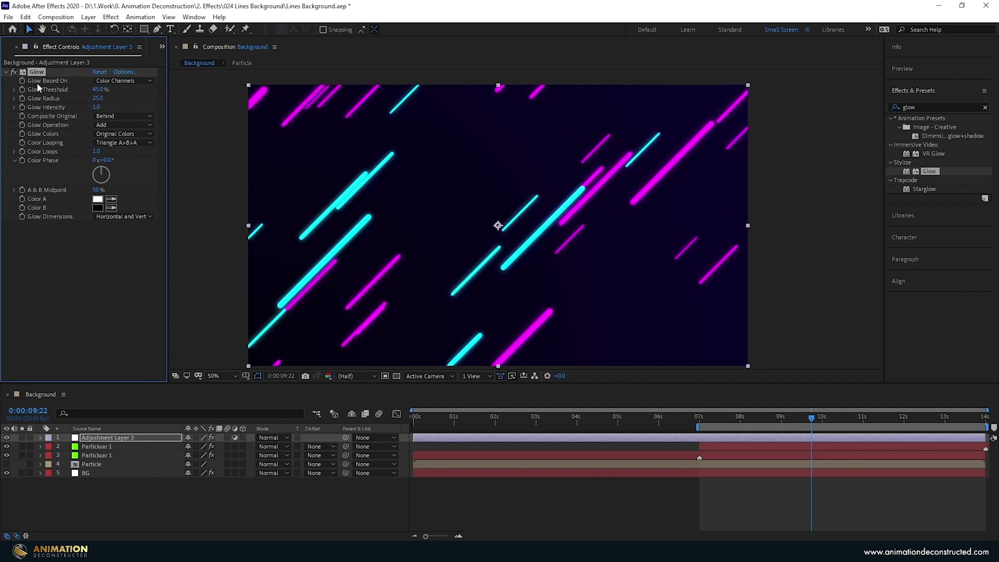
Step: Duplicate the Glow, give Glow 2 radius 100, and preview from 7 seconds
key(ctrl+d)
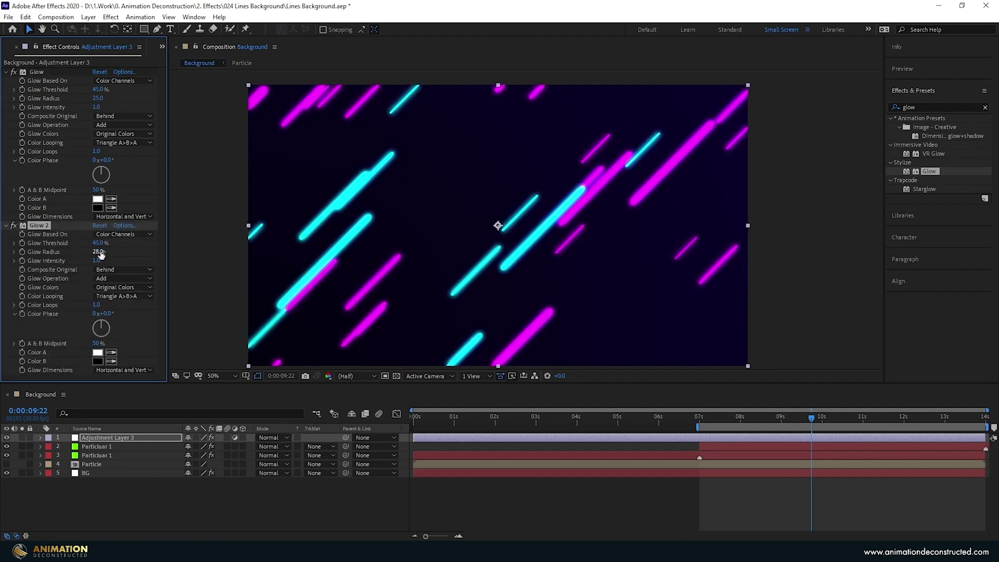
drag(100, 254, 111, 259)
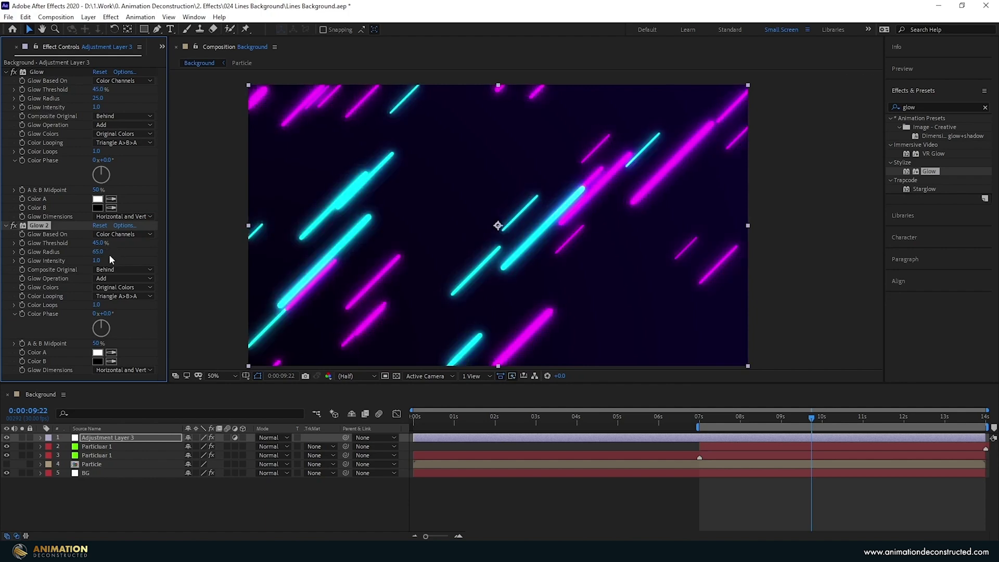
click(99, 252)
text(100)
key(Return)
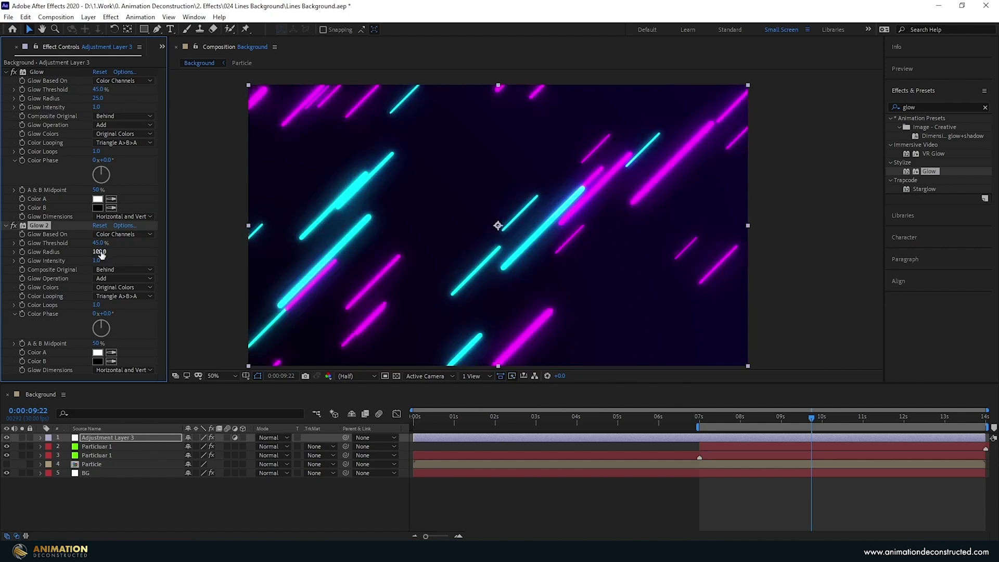
click(701, 417)
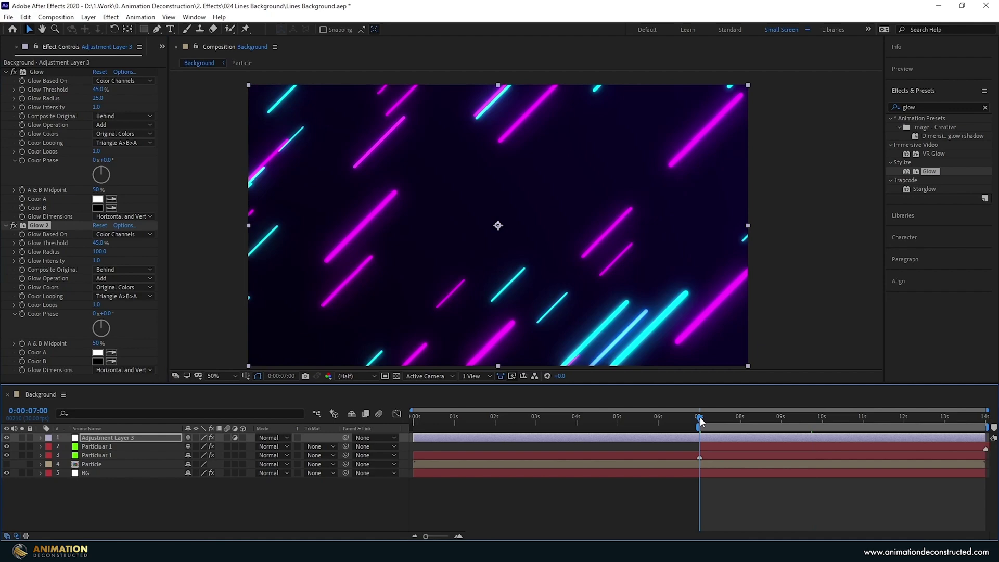
key(space)
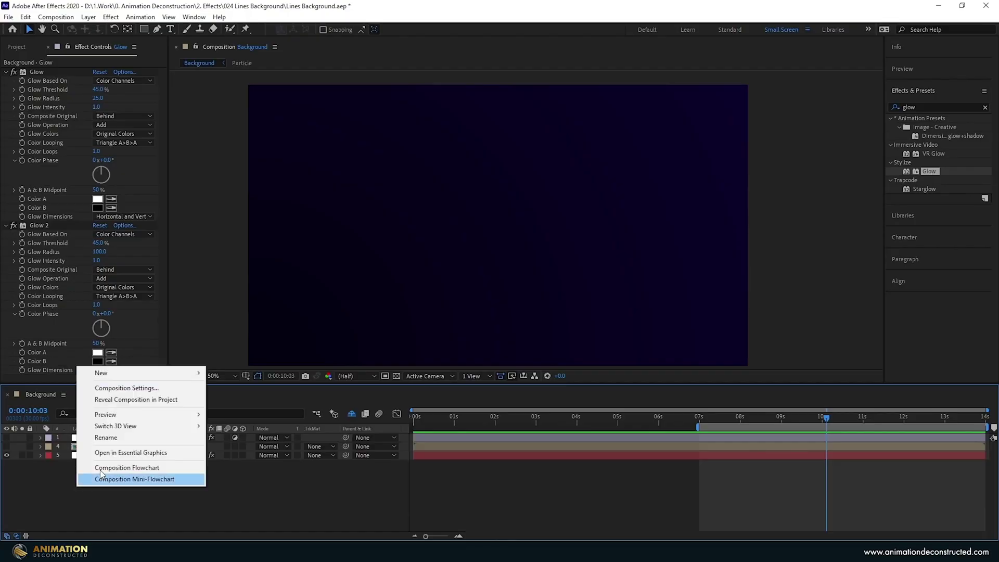
Step: Create a new solid named 'Particle World' at the top of the Background comp
mouse_move(117, 375)
click(226, 401)
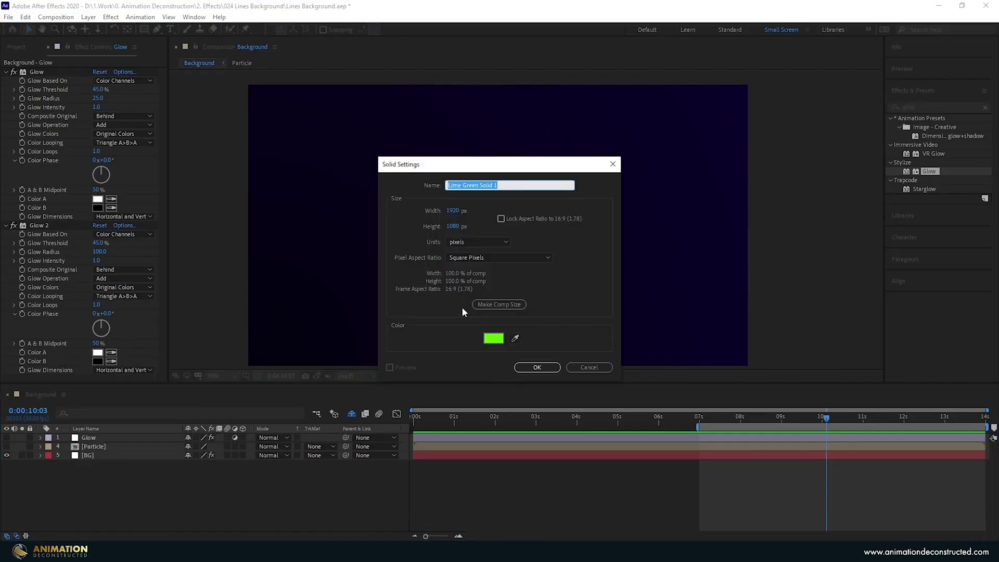
text(Particle World)
key(Return)
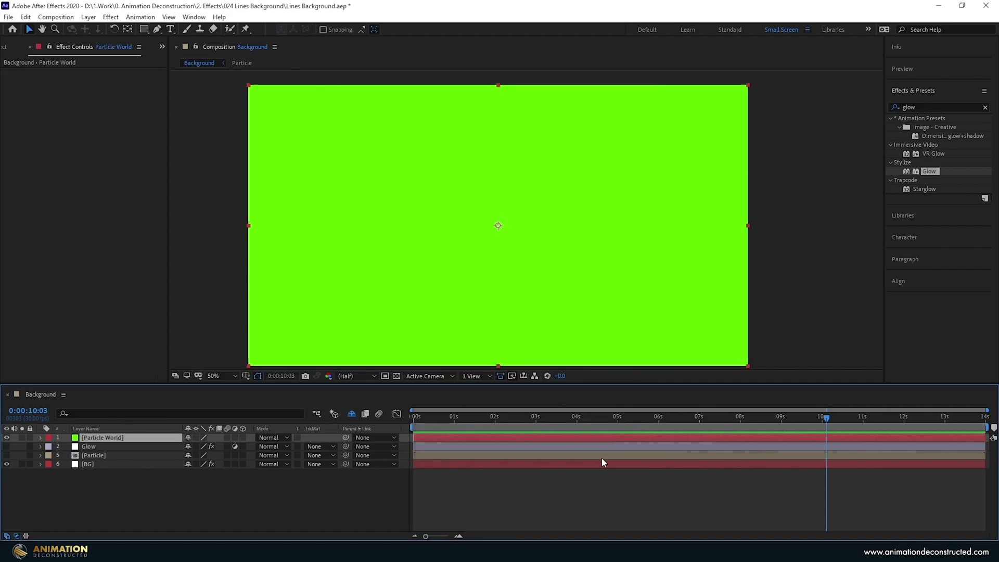
Step: Apply CC Particle World to the new solid and set Physics Gravity to 0
click(112, 20)
mouse_move(164, 289)
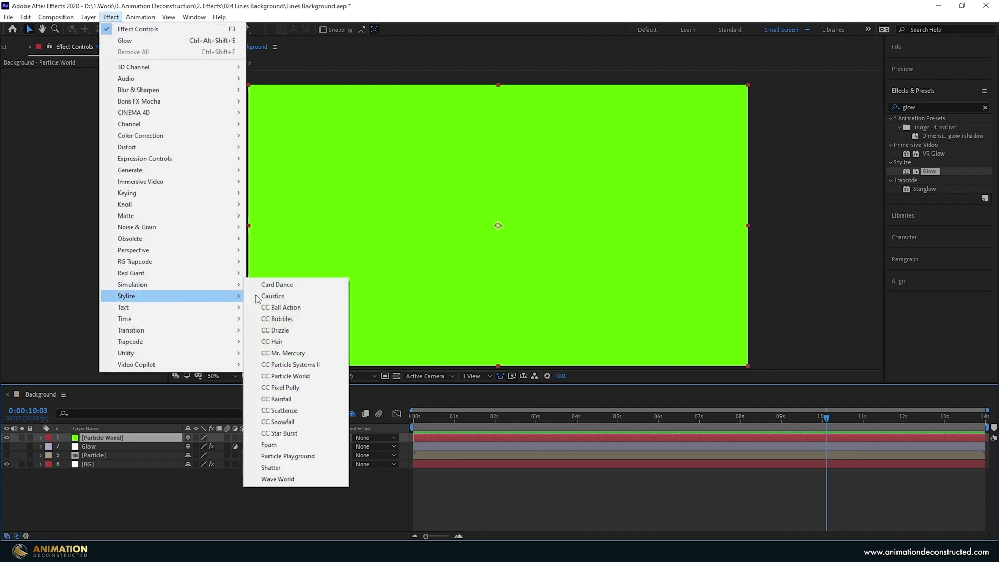
click(310, 377)
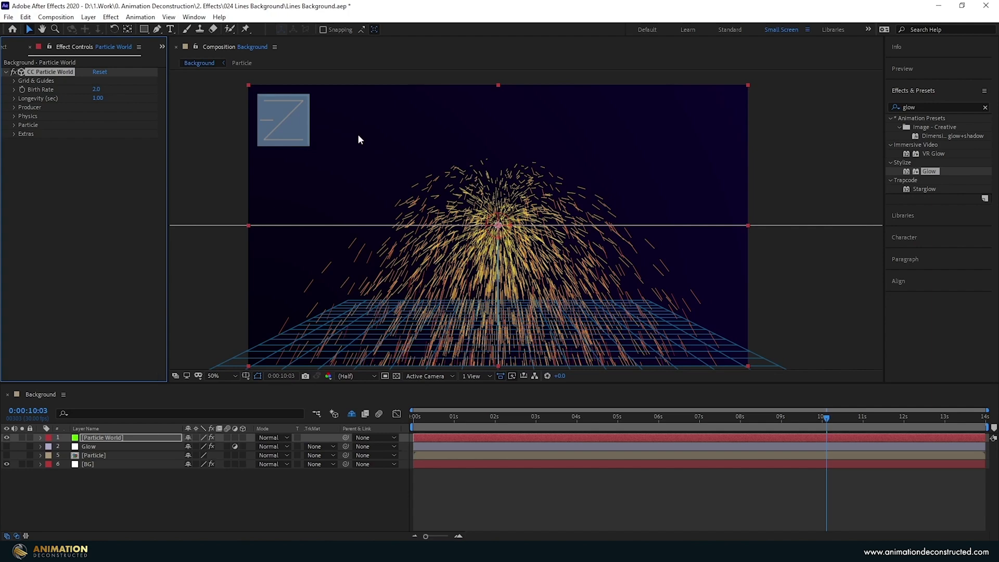
click(15, 116)
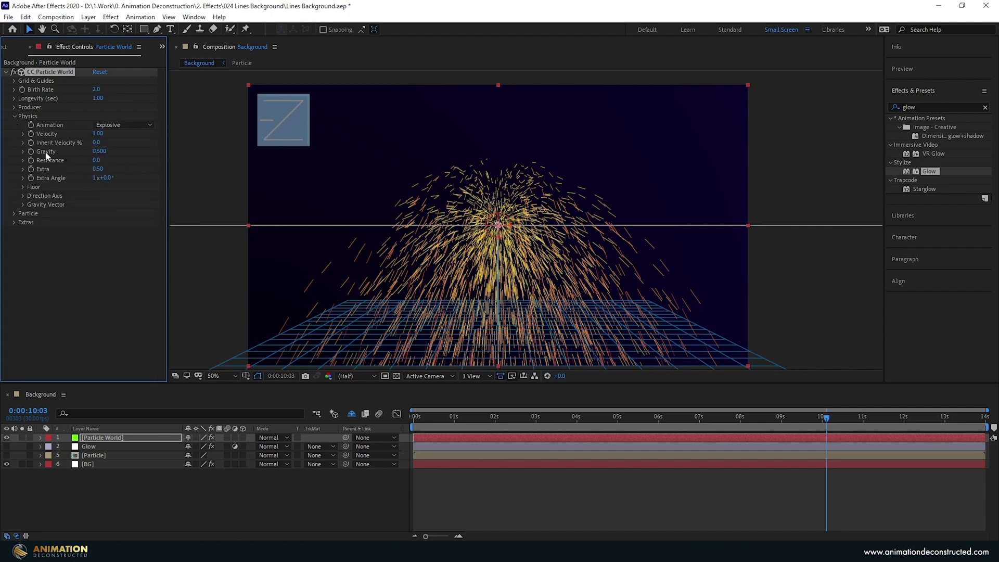
click(100, 151)
text(0)
key(Return)
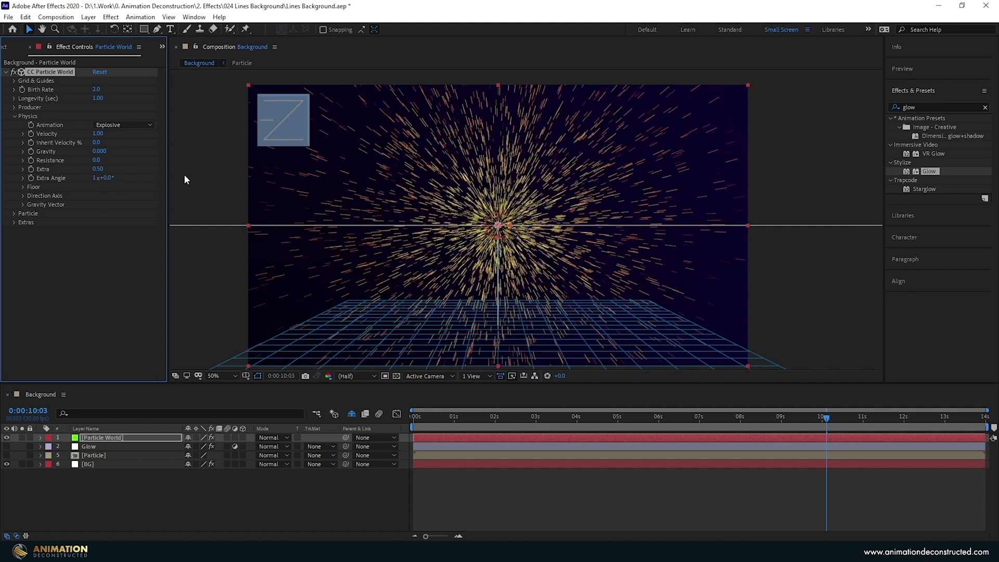
Step: Set Extra to 0 and switch the Physics Animation mode to Direction Axis
click(114, 126)
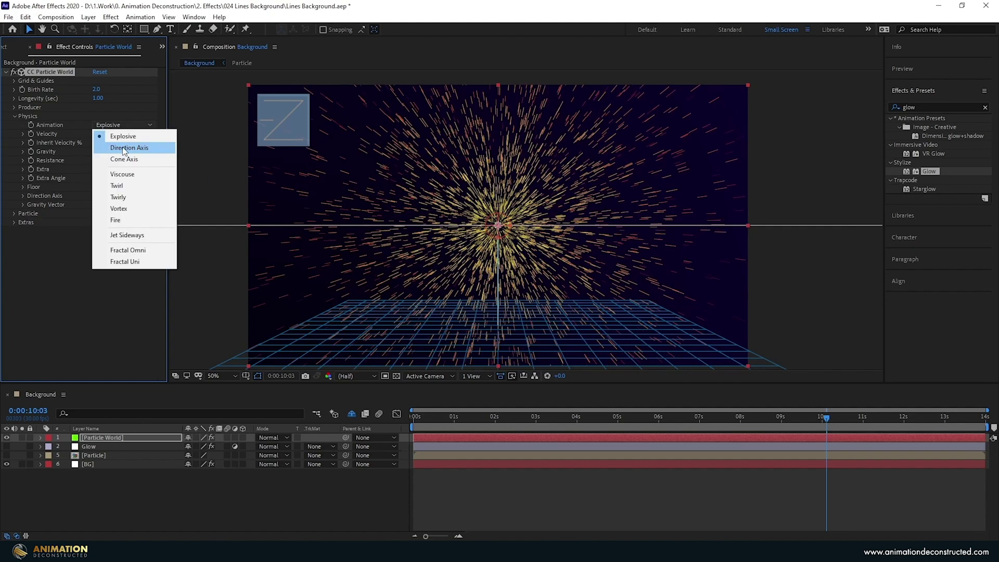
click(120, 111)
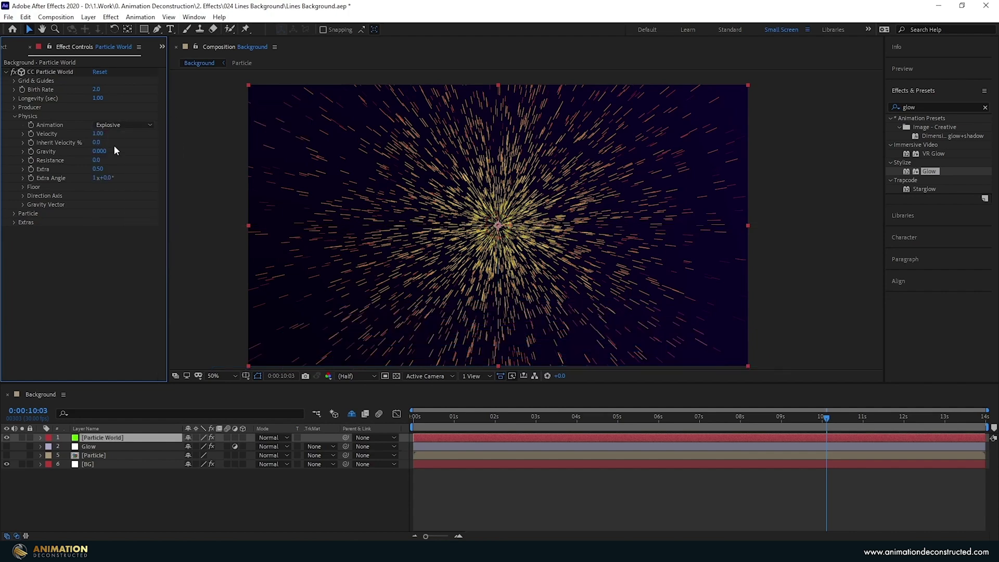
click(99, 170)
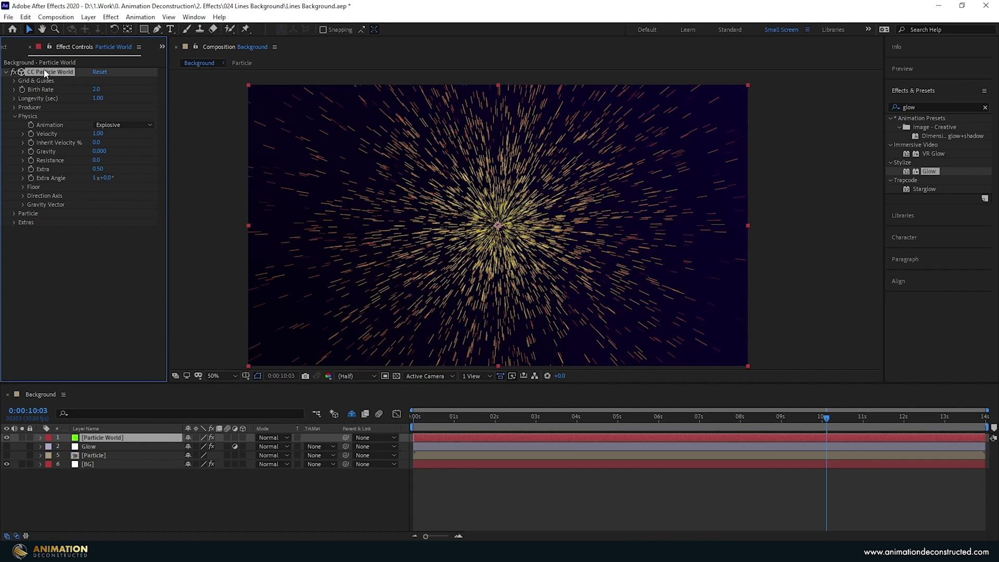
text(0)
key(Return)
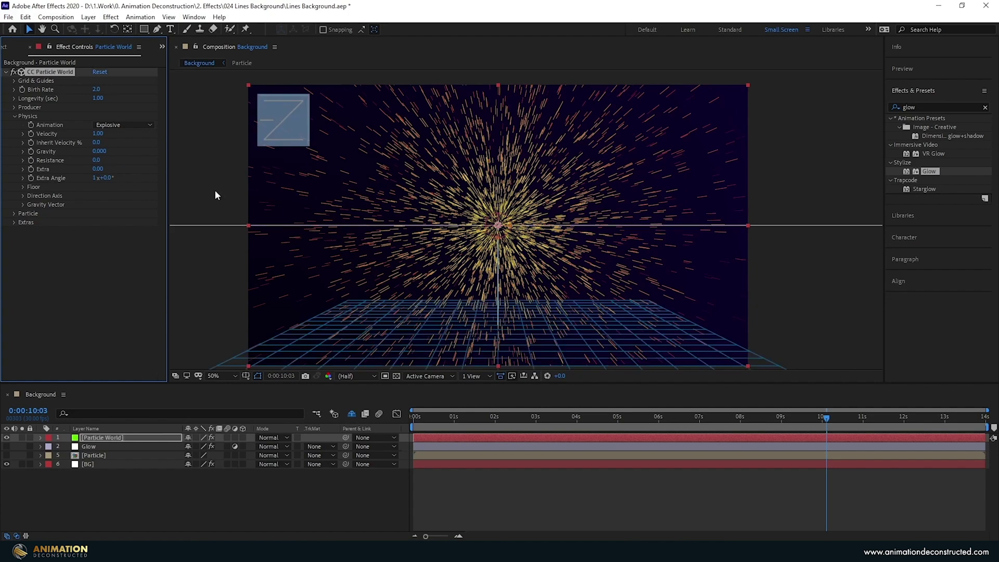
click(125, 129)
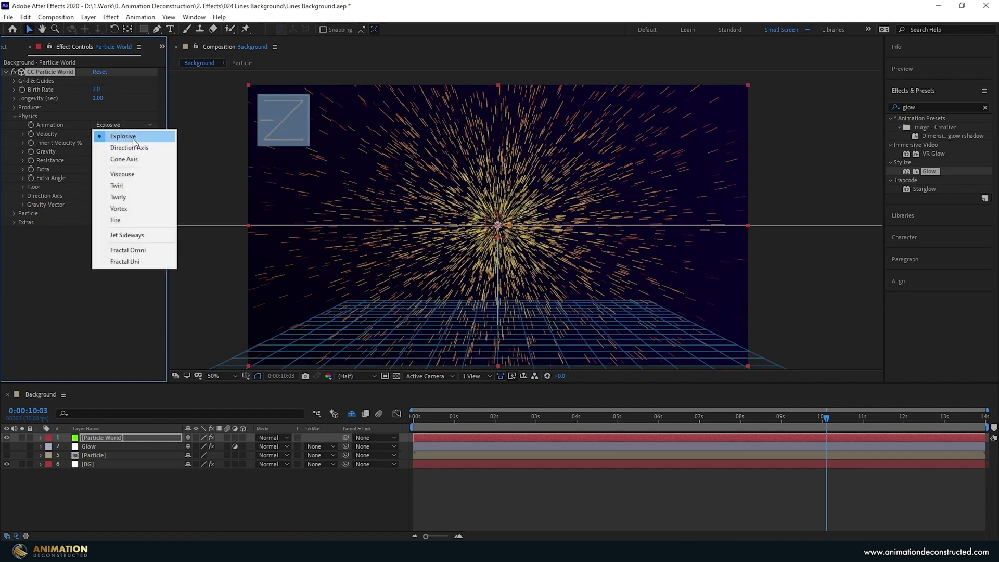
click(133, 149)
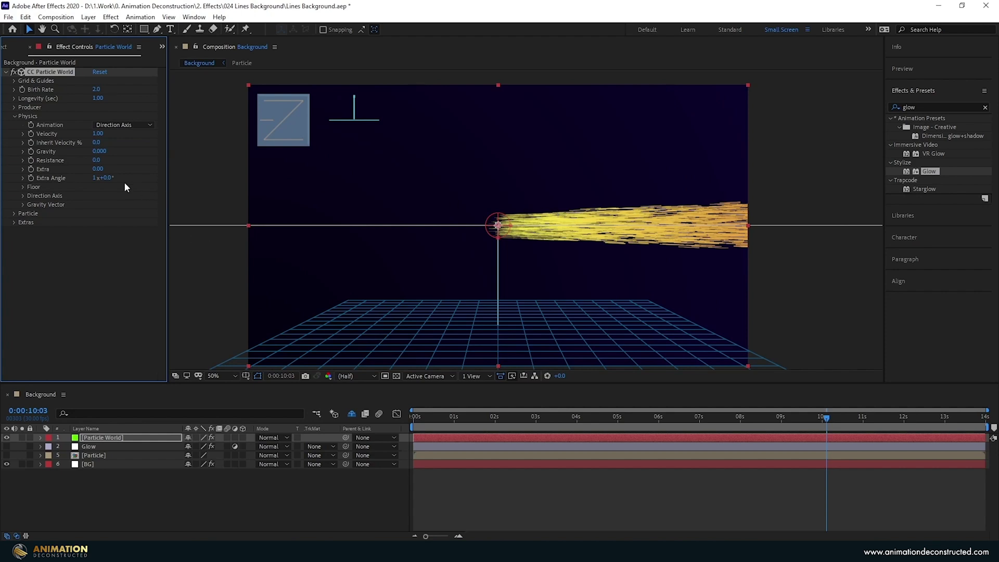
drag(97, 169, 156, 166)
key(ctrl+z)
Step: Stretch the emitter over the full frame height and set Birth Rate to 0.1
key(comma)
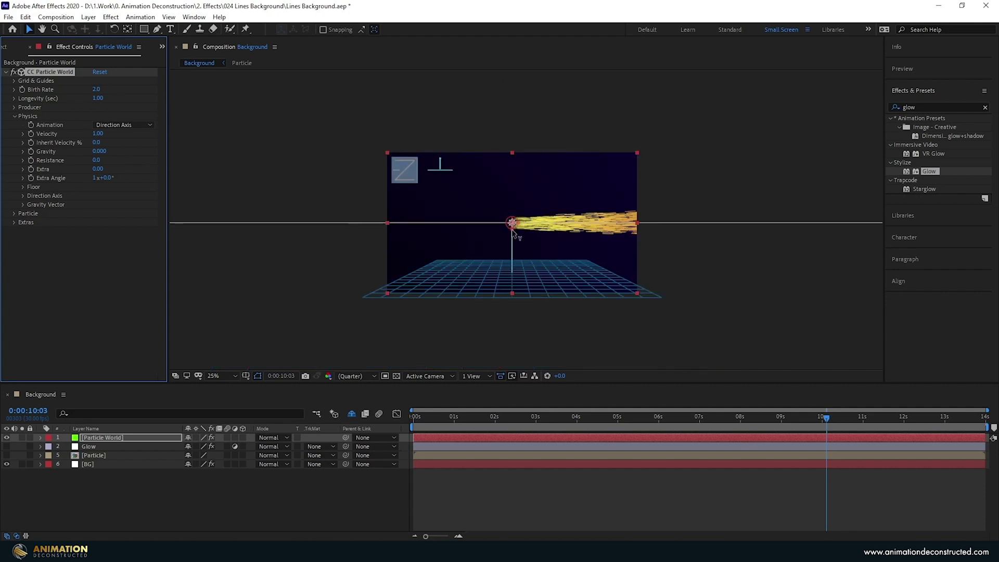
drag(514, 232, 519, 310)
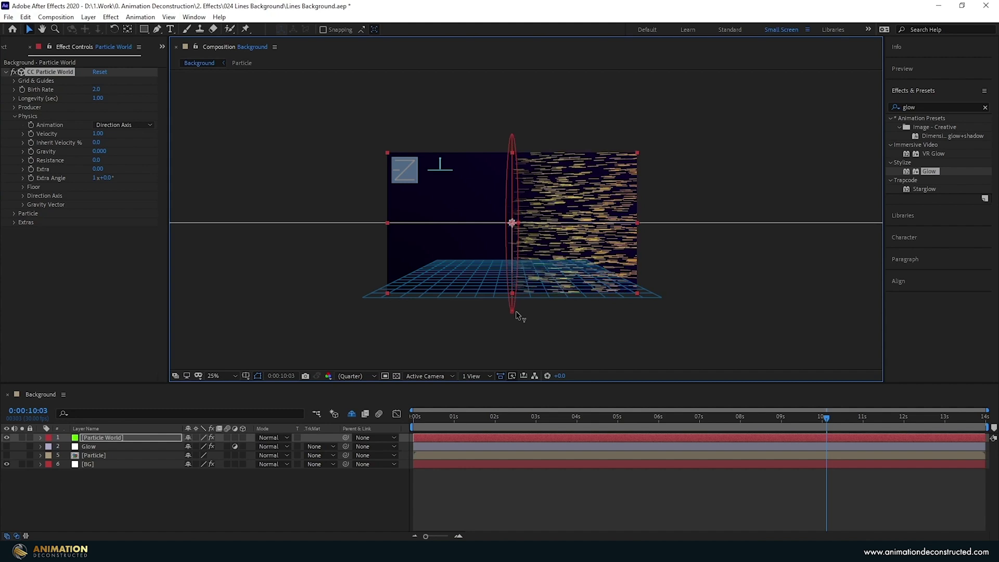
click(13, 107)
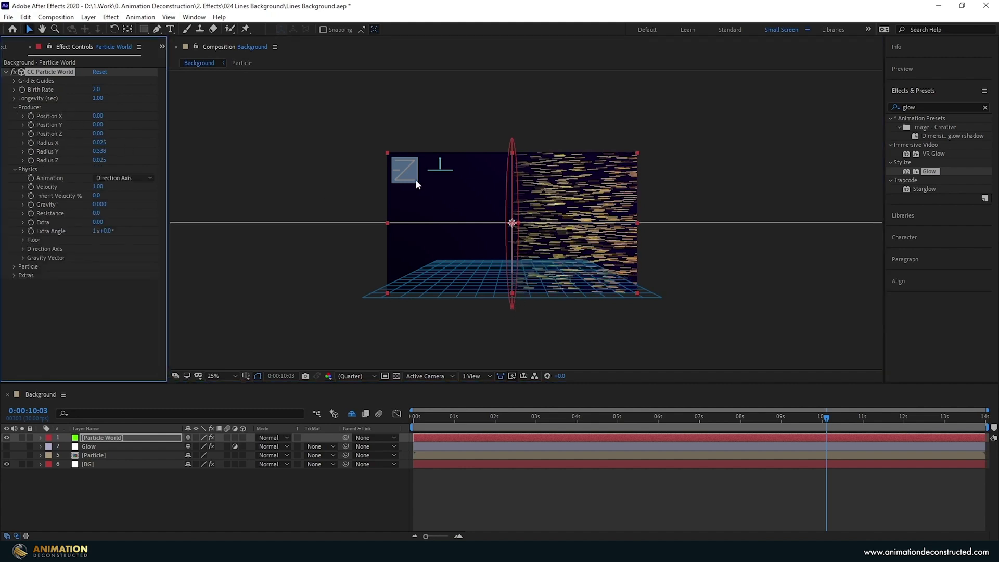
scroll(514, 216, up, 2)
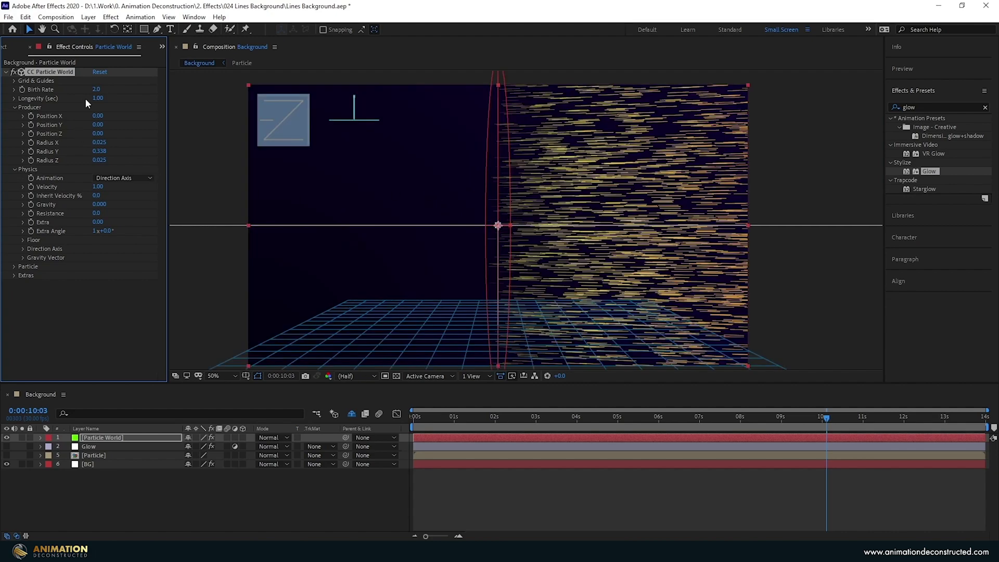
click(96, 89)
text(0.1)
key(Return)
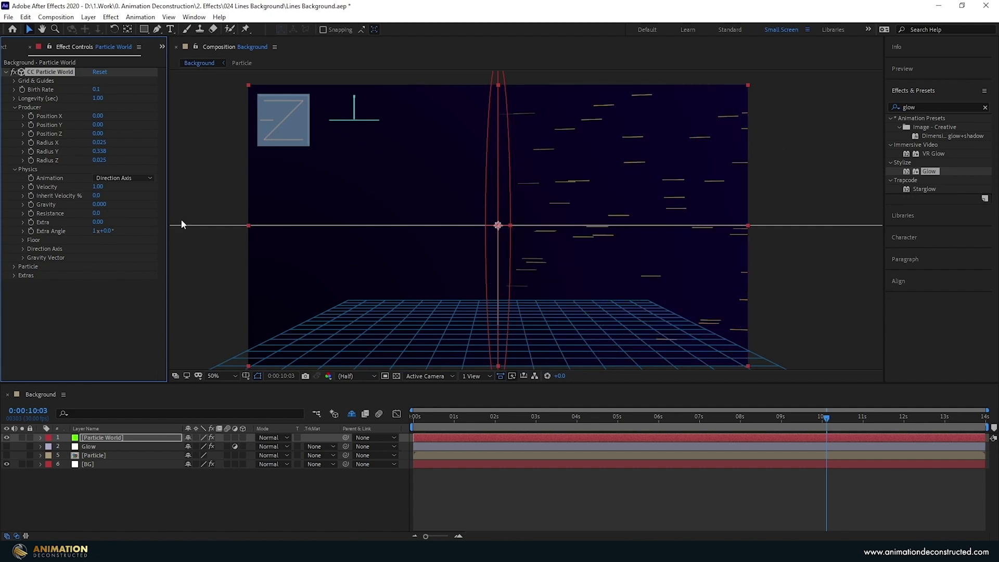
Step: Use Textured Square particles textured from the Particle layer, with Birth and Death Size 1.2
click(15, 266)
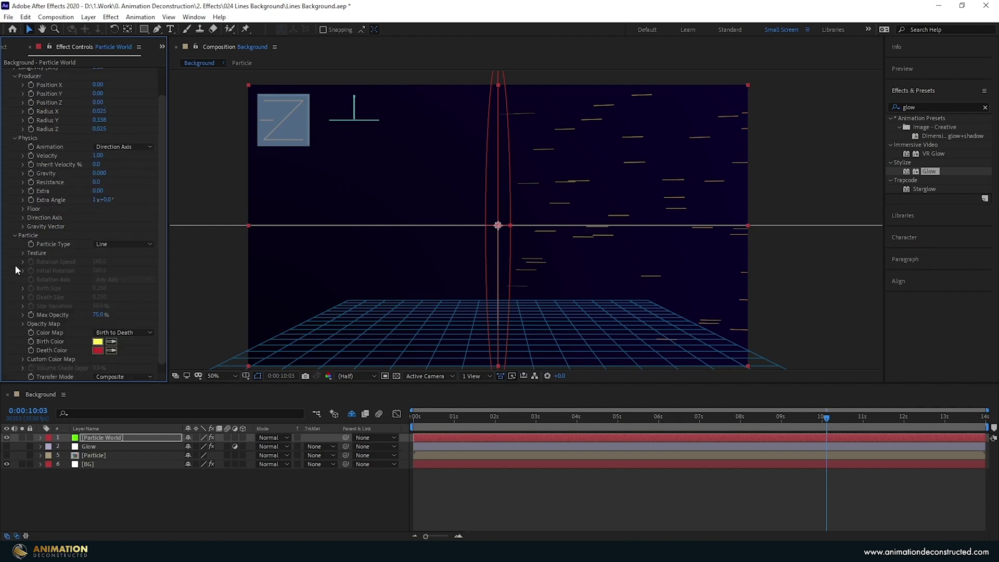
click(138, 248)
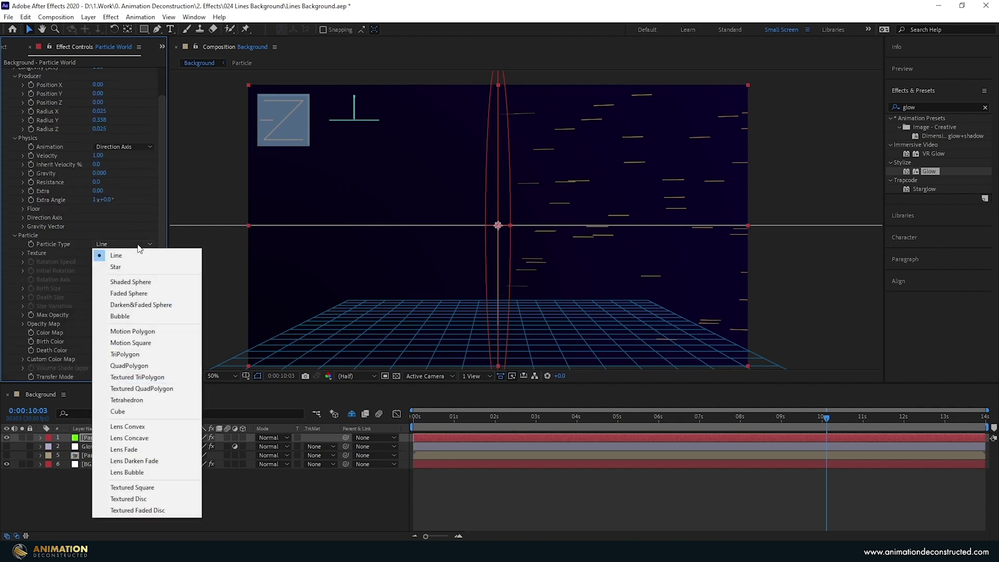
click(154, 487)
click(22, 253)
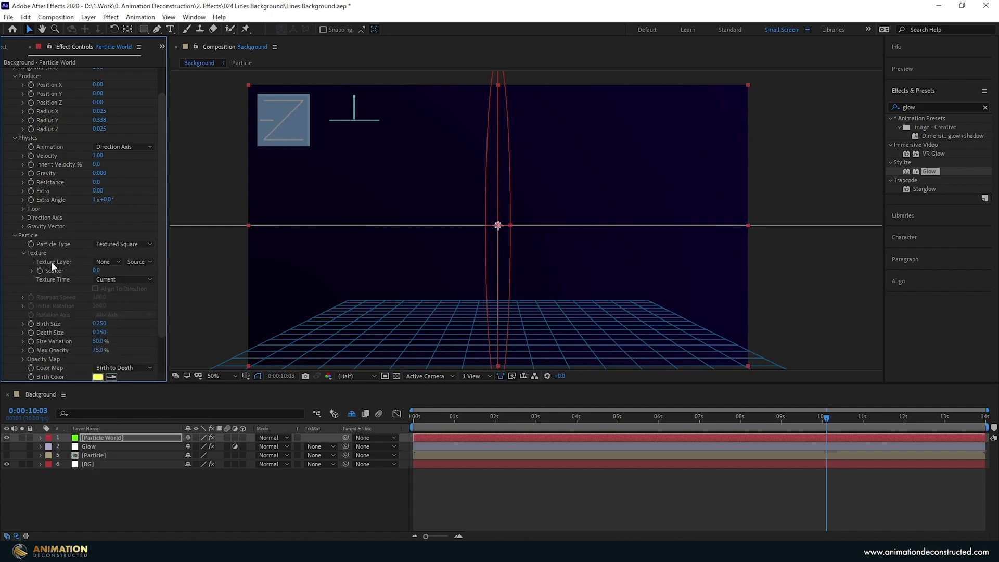
click(111, 262)
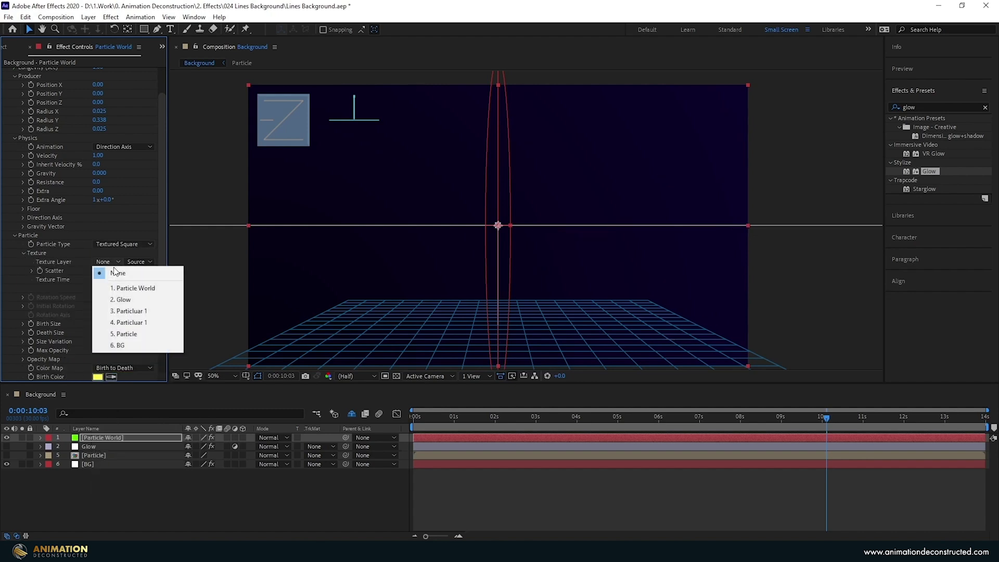
click(134, 335)
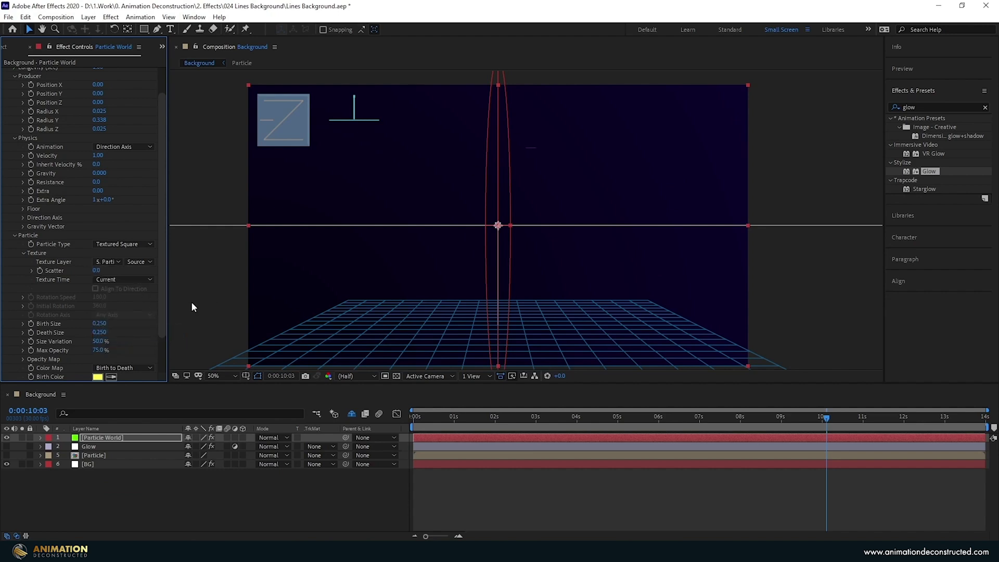
click(101, 324)
text(1.2)
key(Tab)
text(1.2)
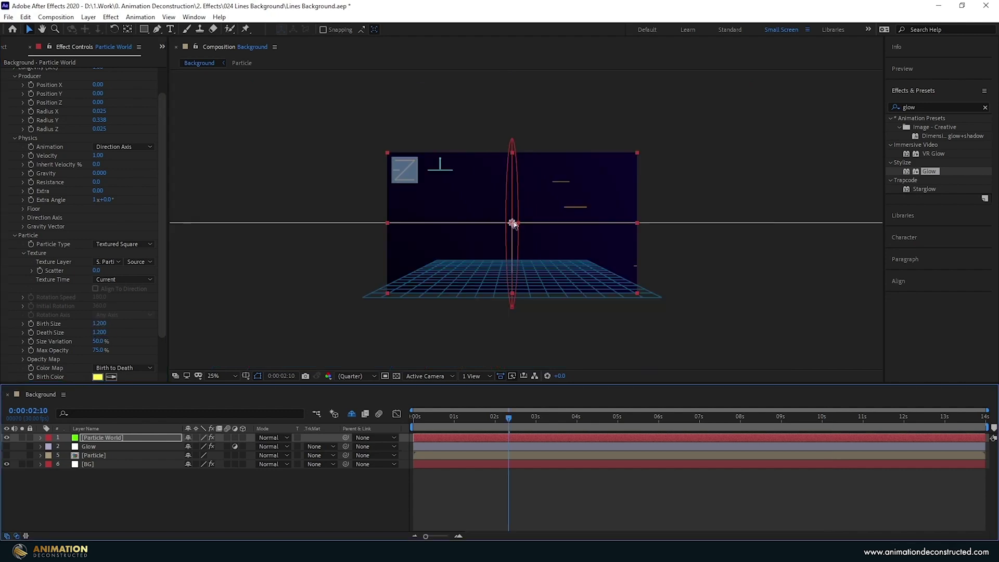
Step: Move the emitter left to about X -0.41 and shrink Radius X to 0
drag(510, 224, 414, 226)
key(period)
scroll(40, 137, up, 3)
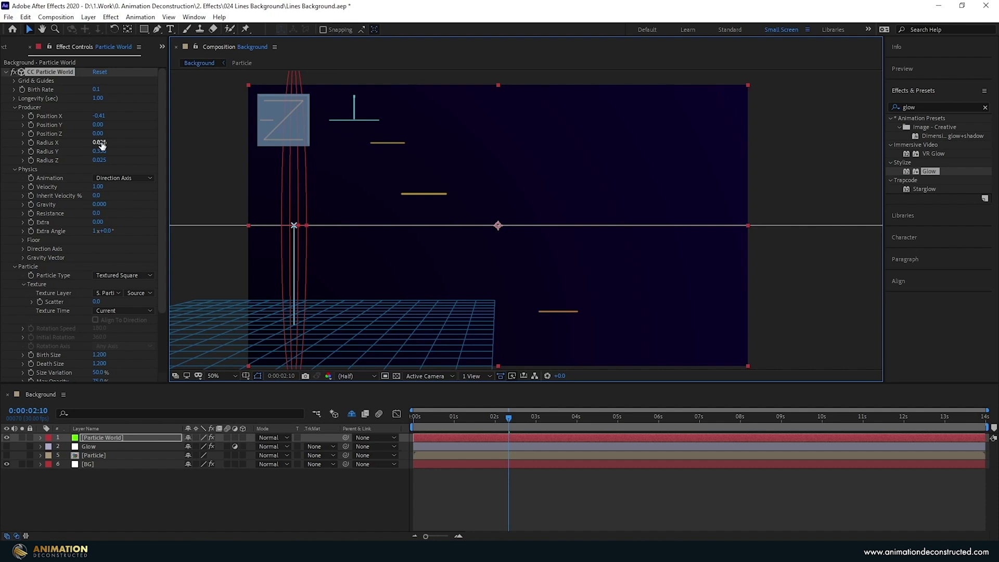
drag(102, 145, 98, 142)
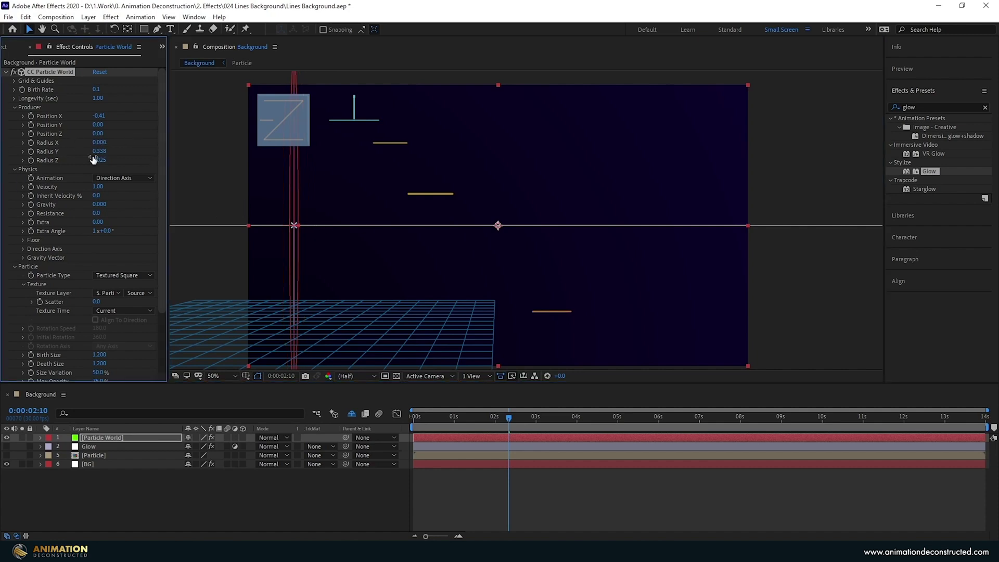
Step: Set the emitter's Radius Y to 0.6 and Radius Z to 0.4
drag(102, 155, 198, 202)
text(0.6)
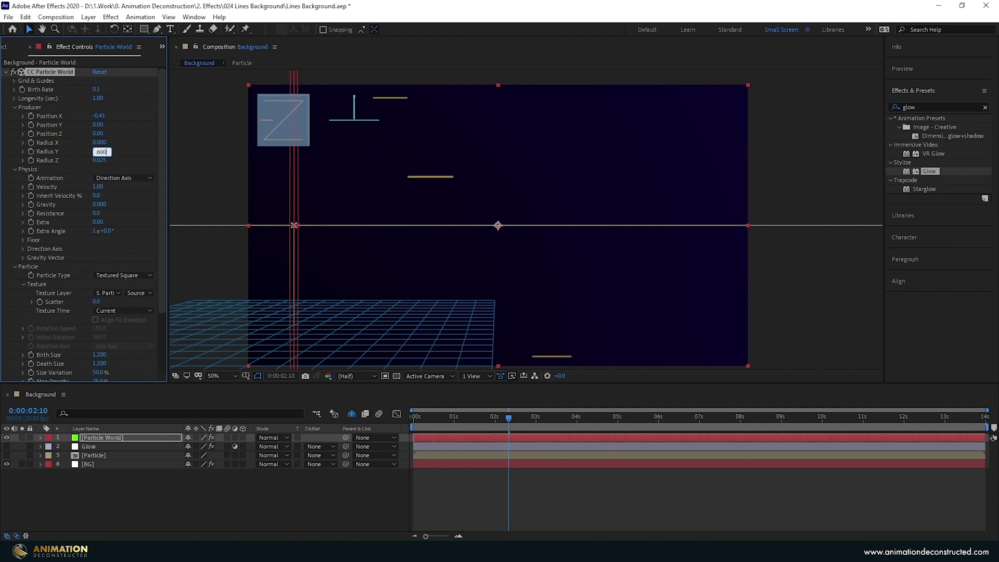
key(Return)
drag(100, 160, 141, 148)
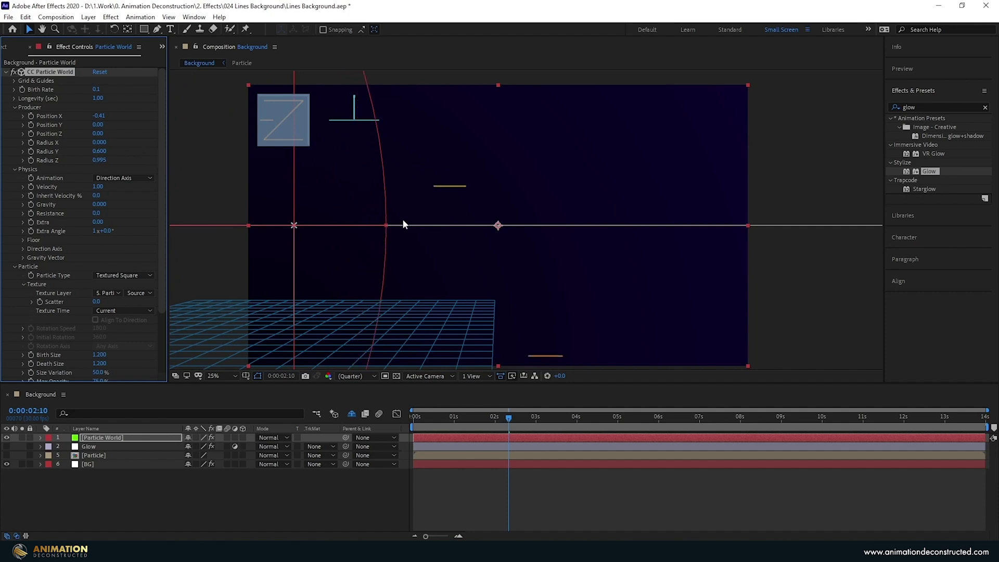
key(comma)
click(99, 160)
text(0.4)
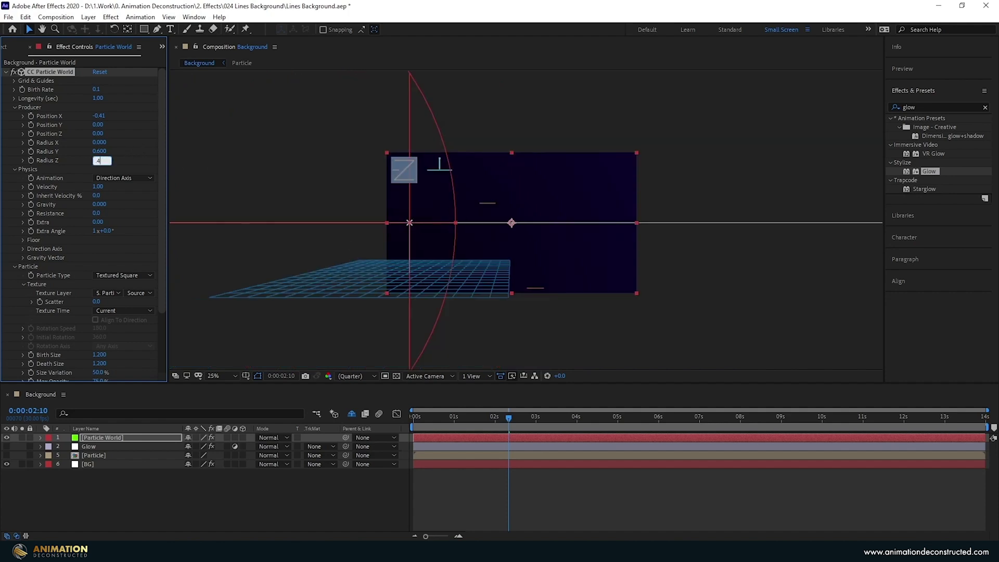
key(Return)
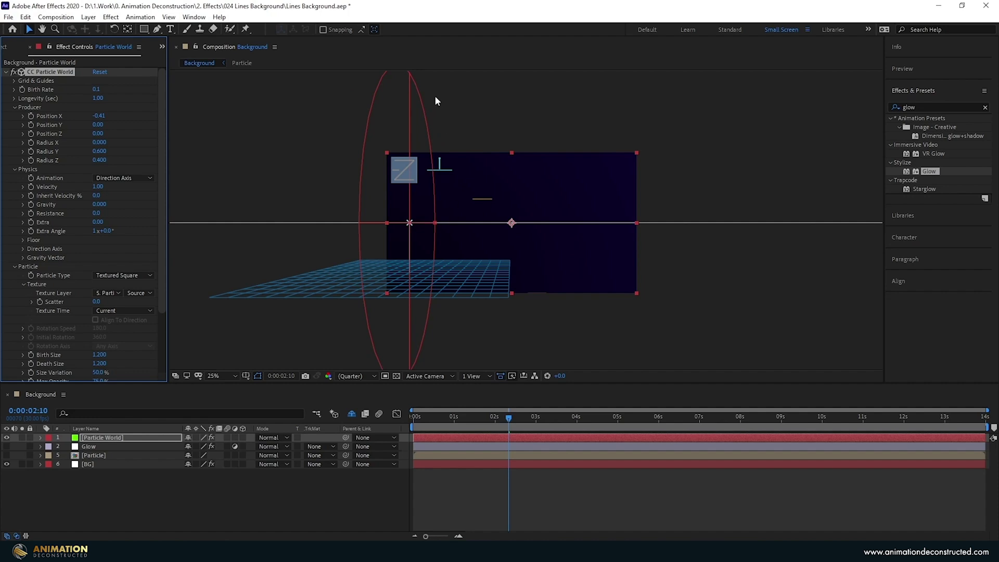
Step: Set the Birth Rate to 0.1 at time 0:00:01:04
click(459, 417)
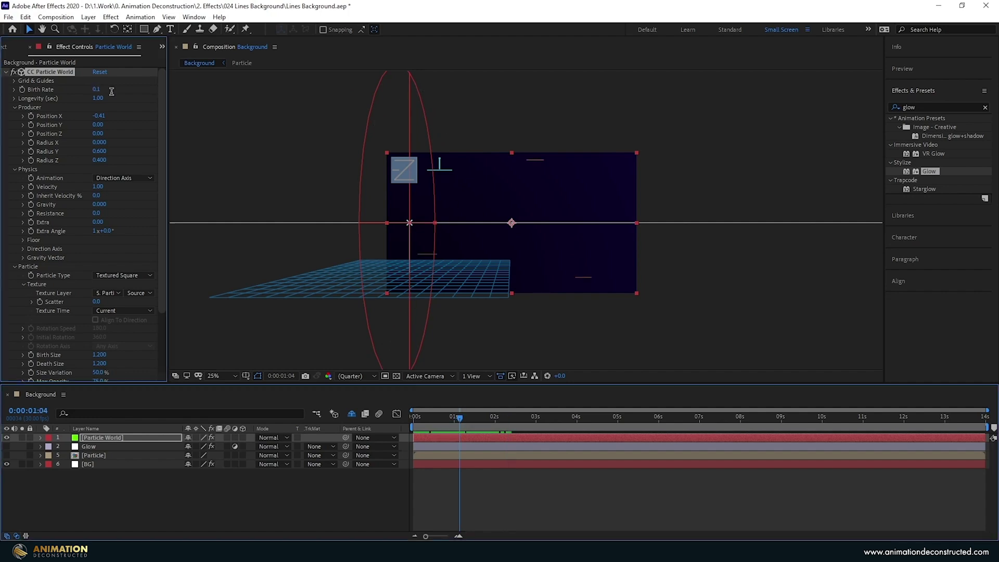
click(98, 90)
text(0.1)
key(Return)
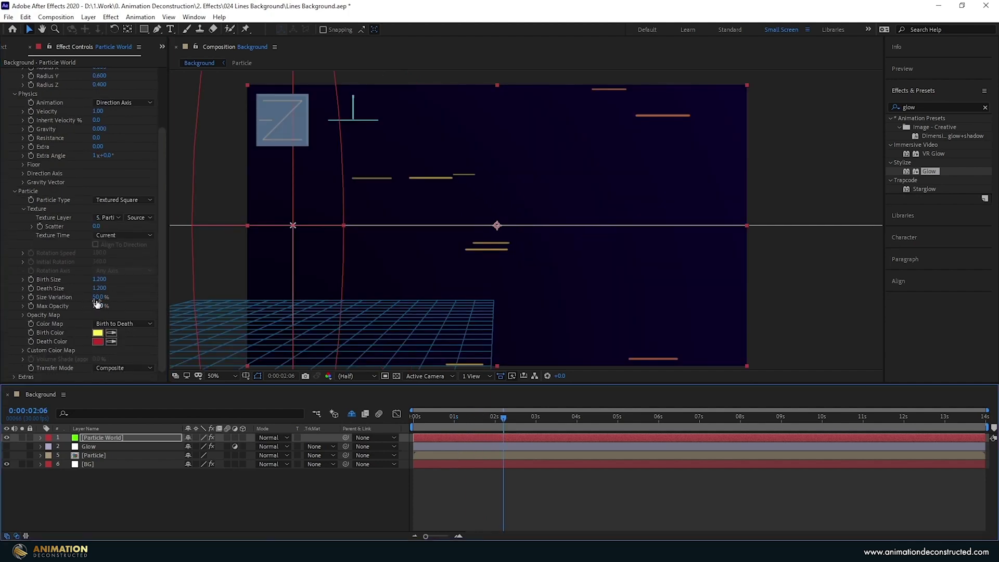
Step: Raise Size Variation to 83% and shift the emitter further left in the frame
drag(98, 297, 122, 300)
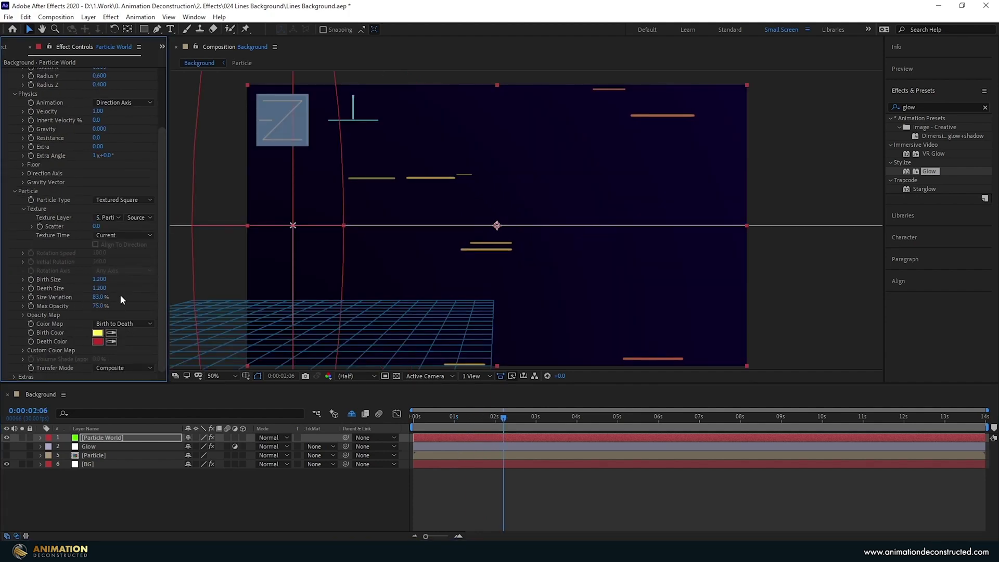
key(comma)
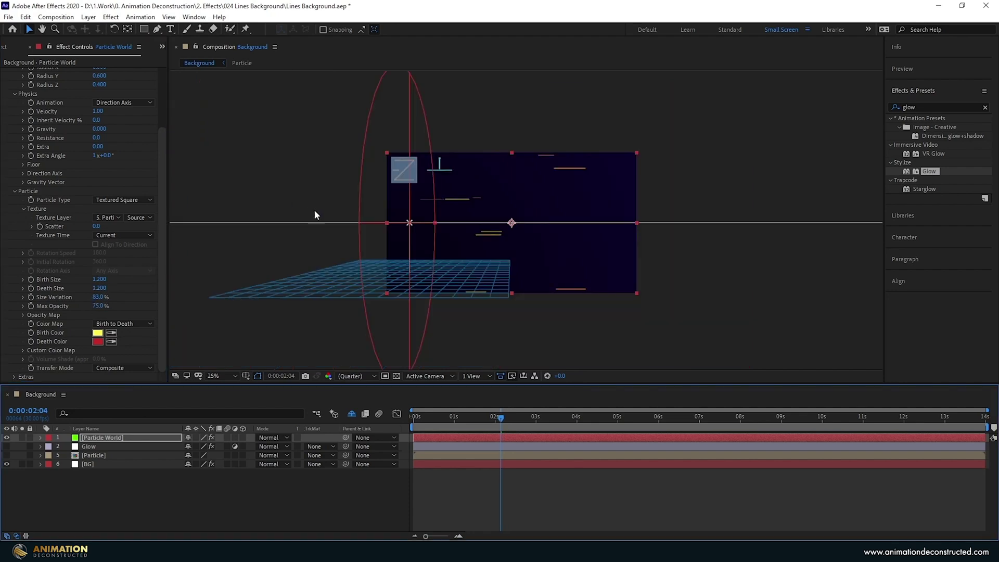
key(Page_Up)
key(Page_Up)
drag(368, 231, 329, 242)
mouse_move(450, 419)
mouse_down()
mouse_move(405, 420)
mouse_move(432, 424)
mouse_up()
key(period)
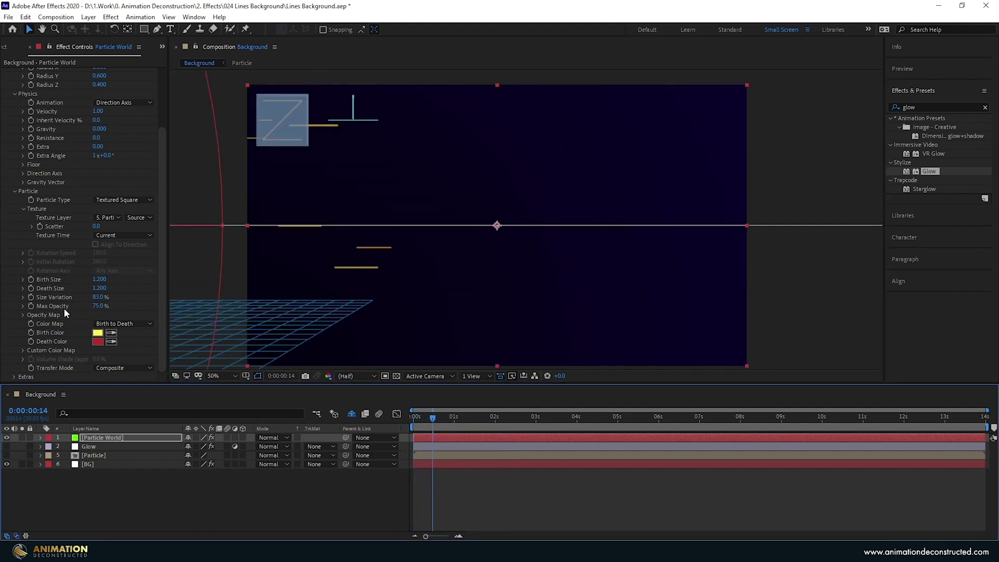
Step: Set Max Opacity to 100% and the Color Map to Origin Constant
drag(99, 308, 112, 308)
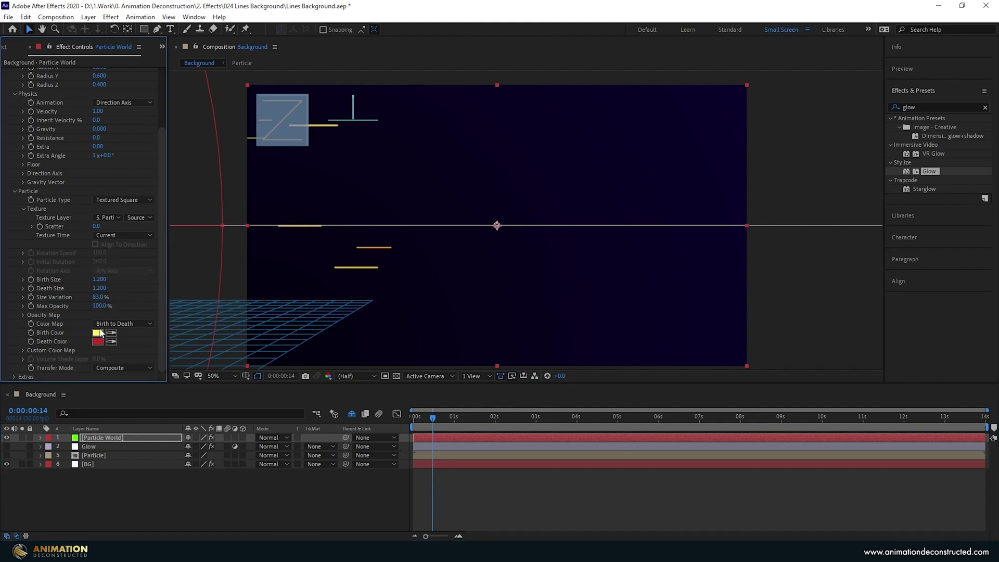
click(147, 324)
click(132, 380)
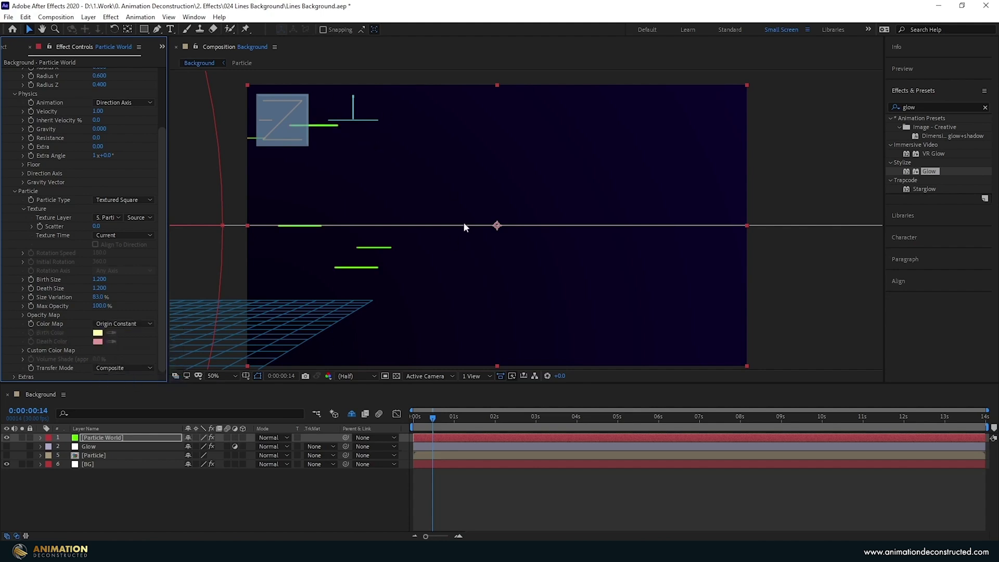
Step: Recolour the Particle World solid to white (FFFFFF) in Solid Settings
key(ctrl+shift+y)
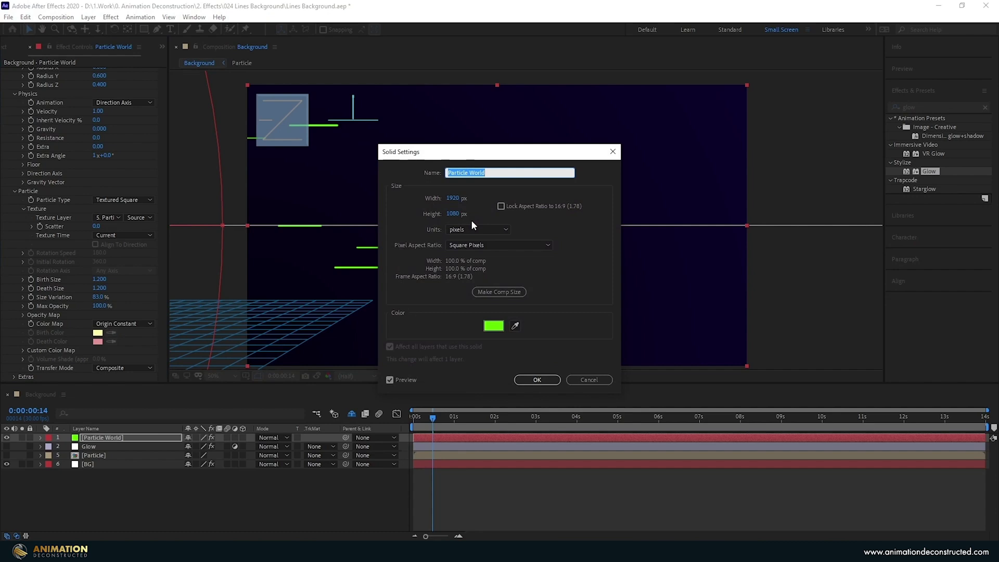
click(493, 326)
text(ffffff)
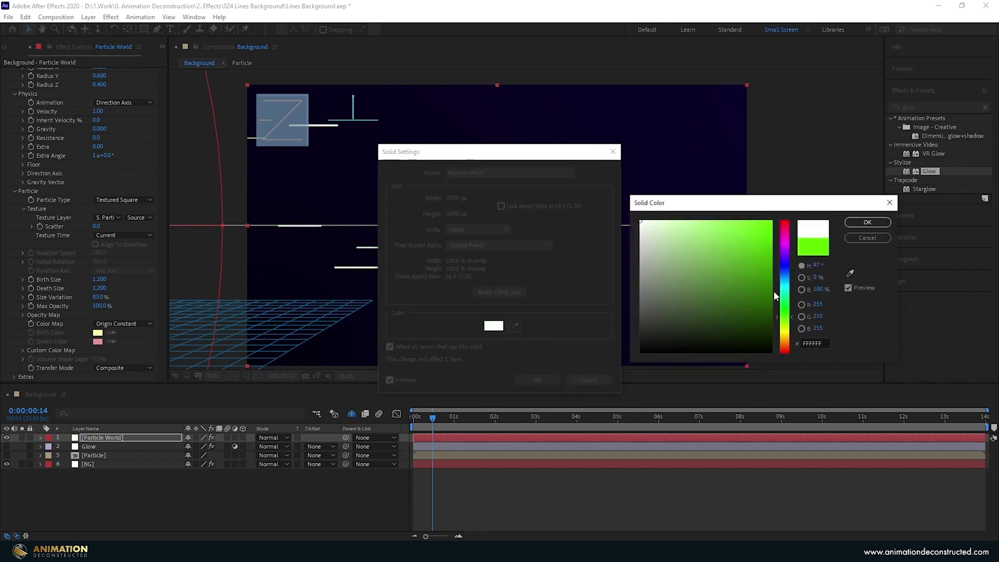
click(888, 222)
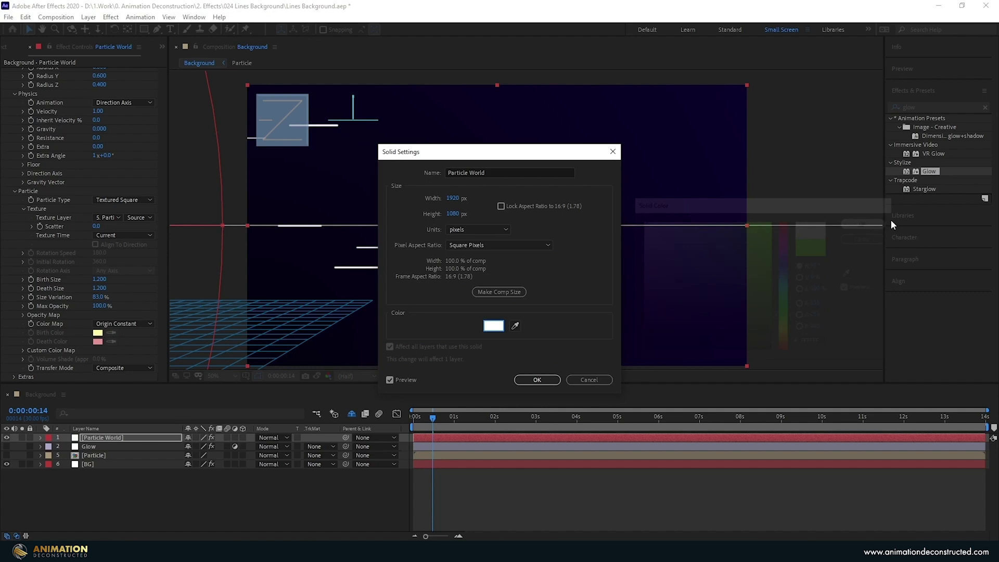
click(538, 379)
Step: Turn off the floor Grid under Grid & Guides and preview the particles
scroll(71, 170, up, 3)
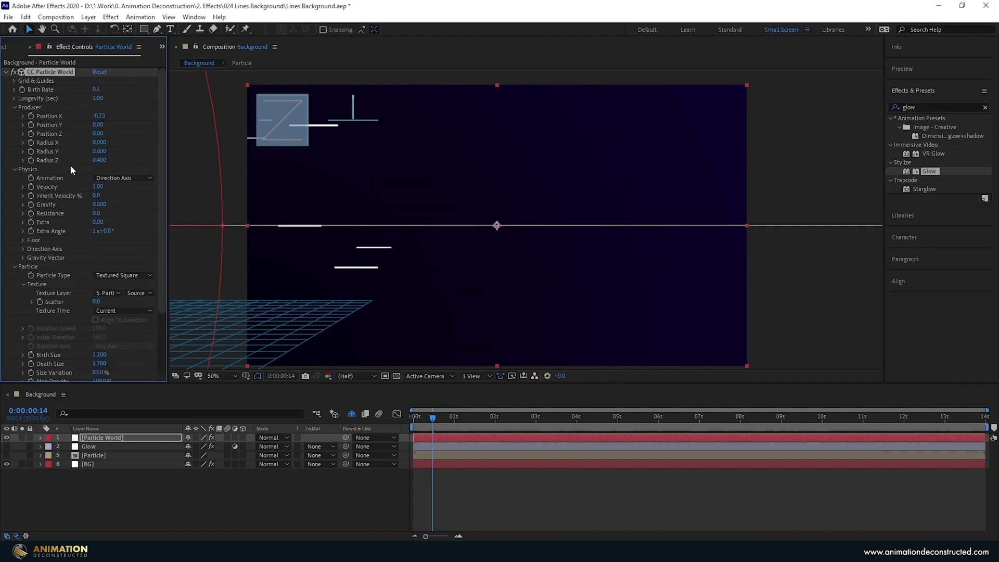
click(13, 80)
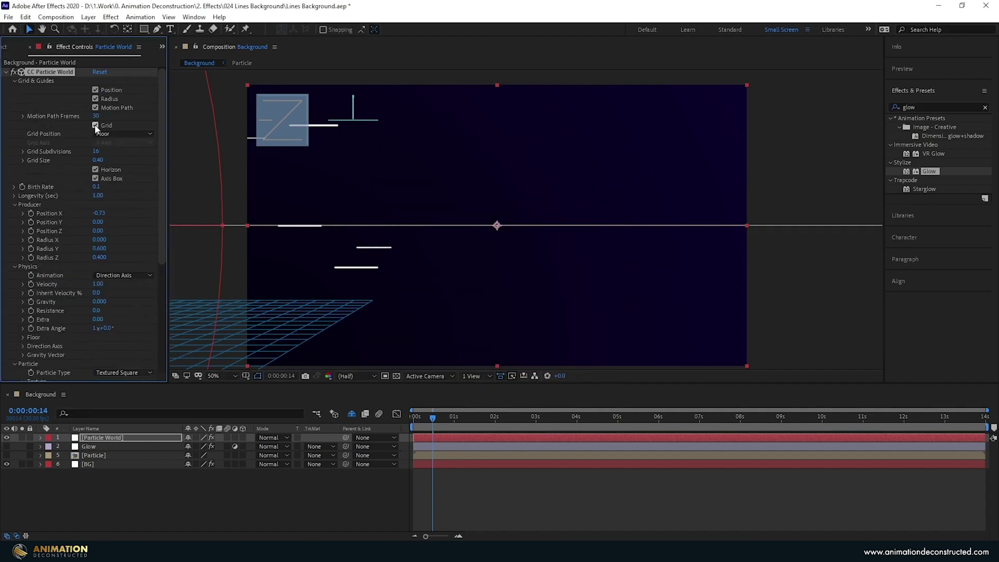
click(95, 125)
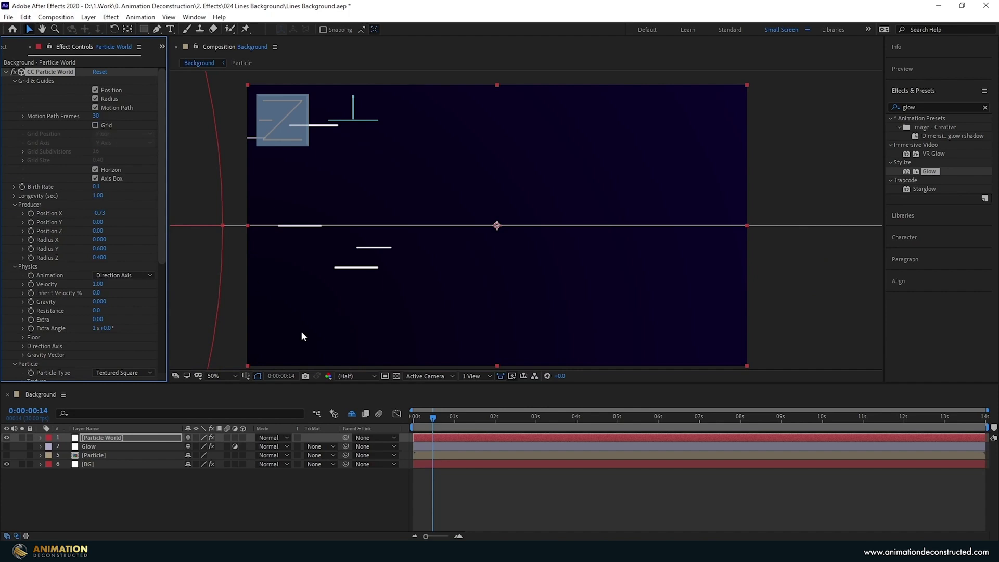
click(432, 417)
key(space)
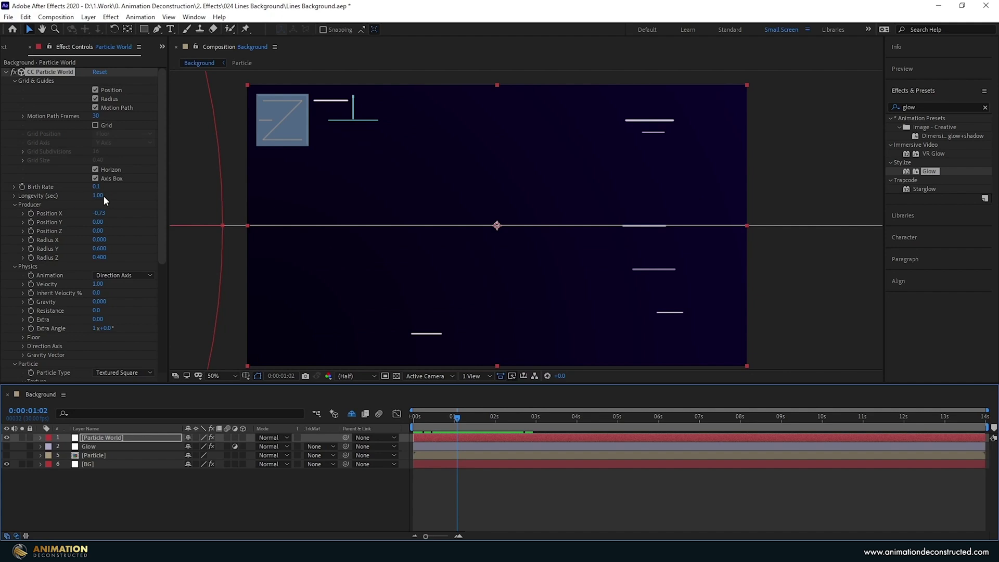
Step: Set particle Velocity to 0.12 and Longevity to 10 seconds
click(97, 284)
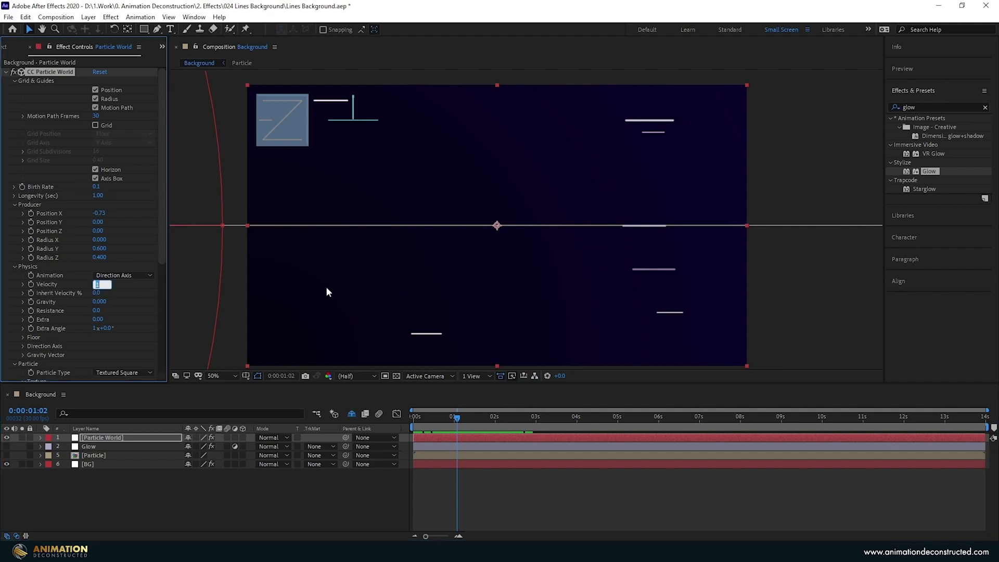
text(1)
text(0)
text(.12)
click(97, 195)
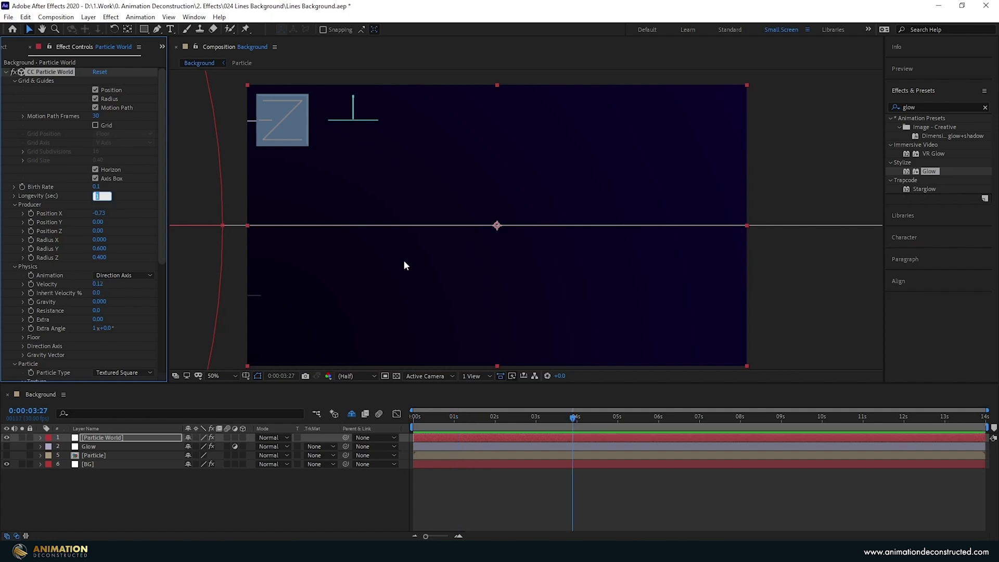
text(10)
key(Return)
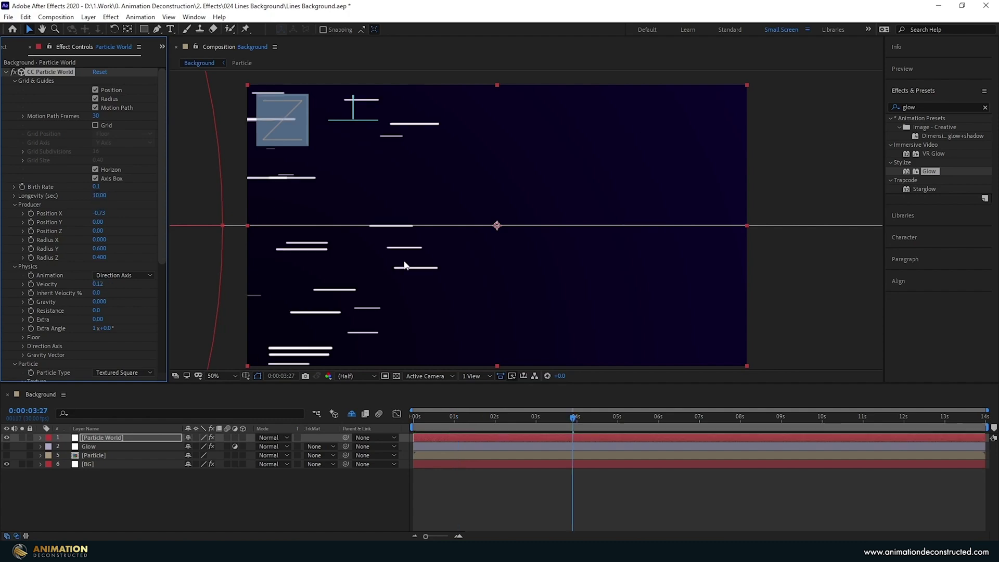
Step: Play the animation from 0:00, then park the playhead at 0:00:07:00
drag(573, 418, 402, 427)
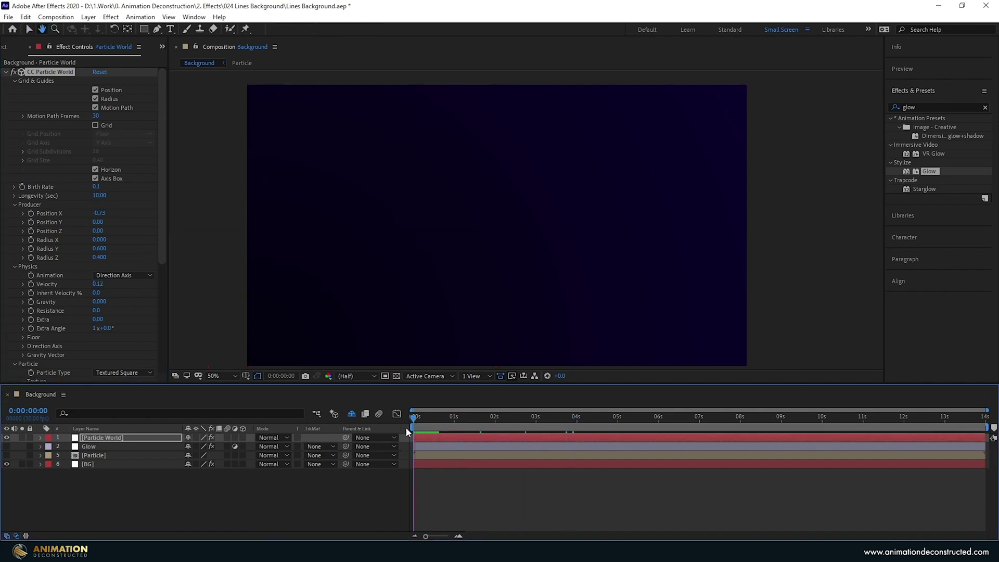
key(space)
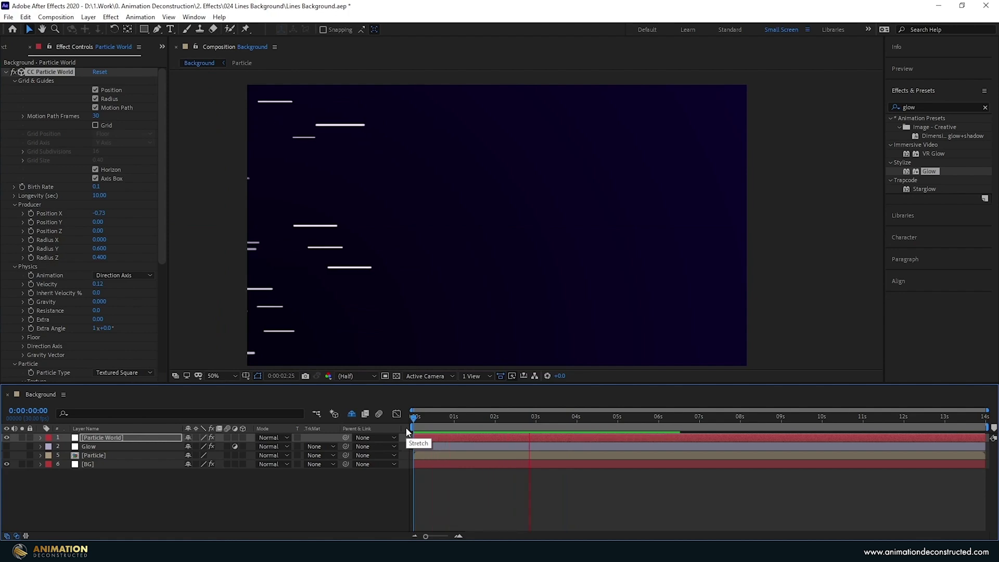
click(699, 418)
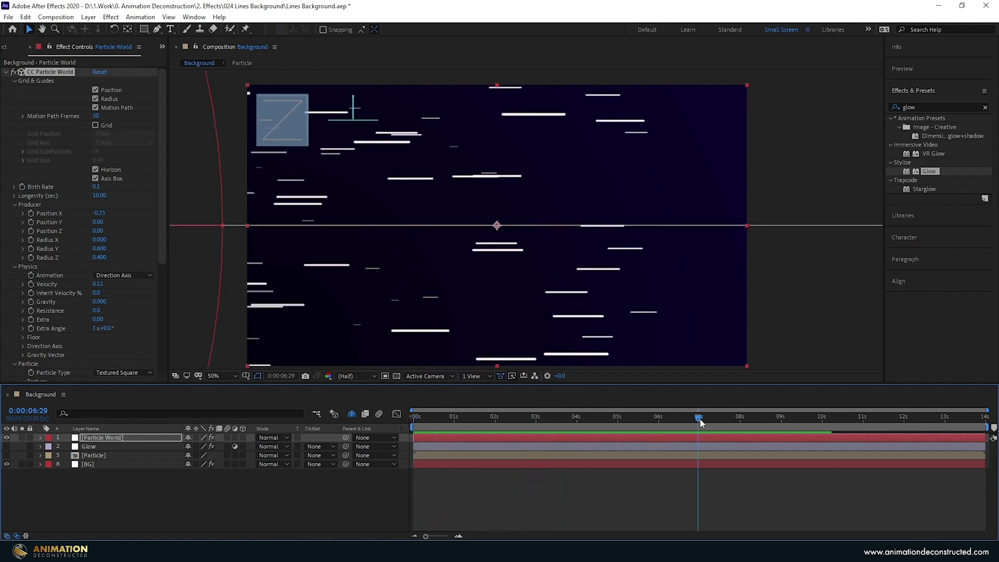
drag(698, 419, 699, 419)
Step: Raise Velocity to about 0.14 and keyframe Birth Rate from 0.1 at 6:29 to 0 at 7:00
drag(95, 286, 107, 284)
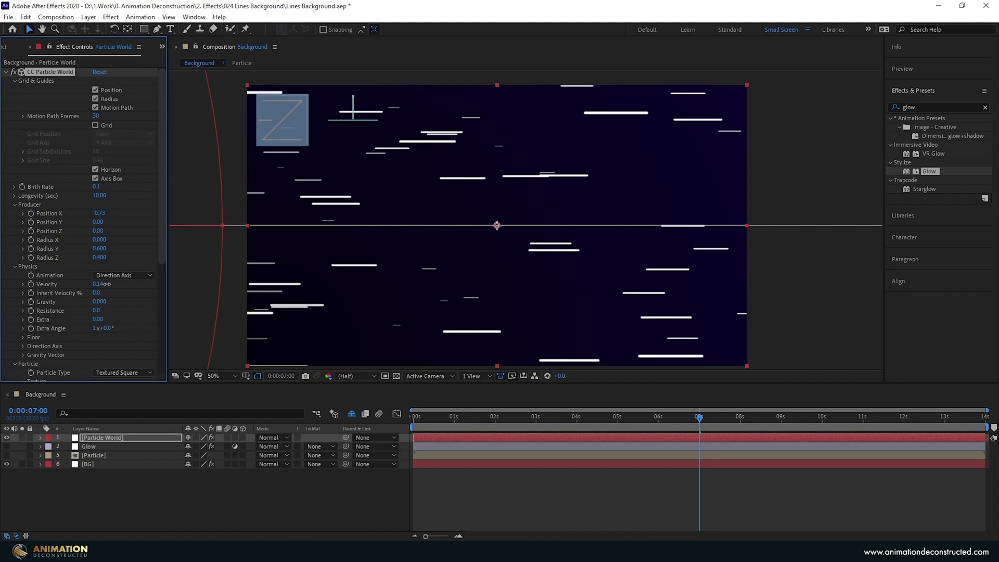
click(699, 420)
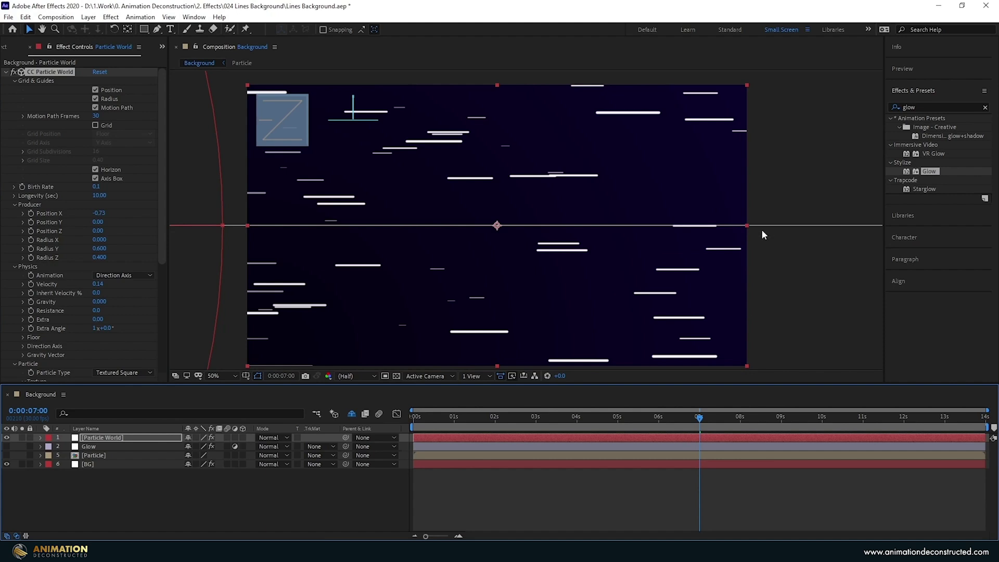
key(Page_Up)
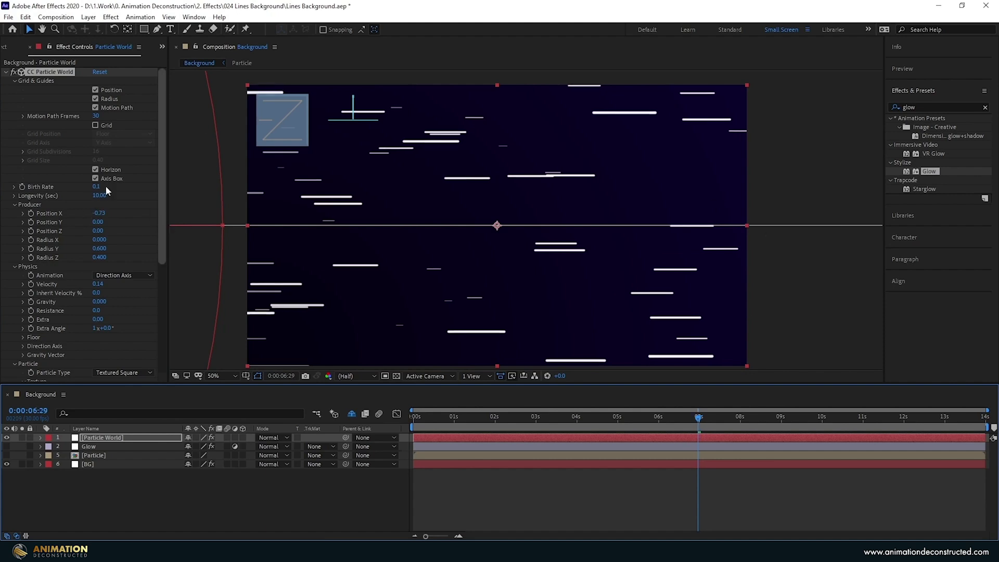
click(23, 187)
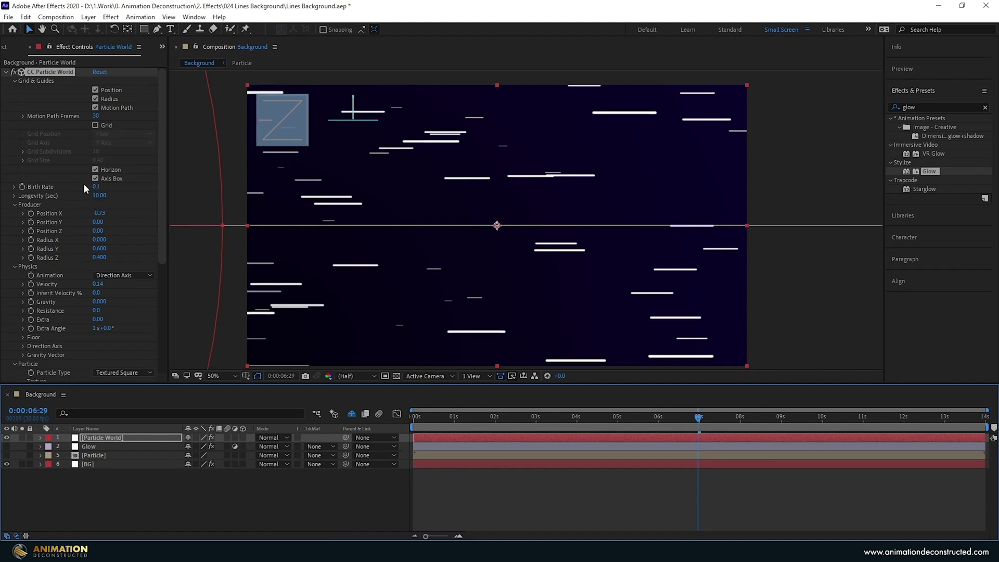
click(96, 189)
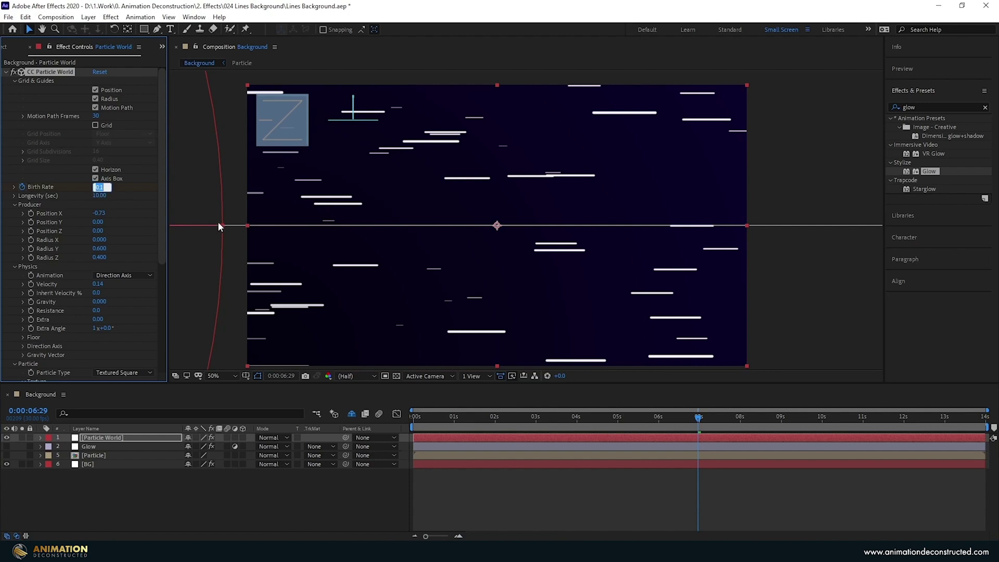
key(Return)
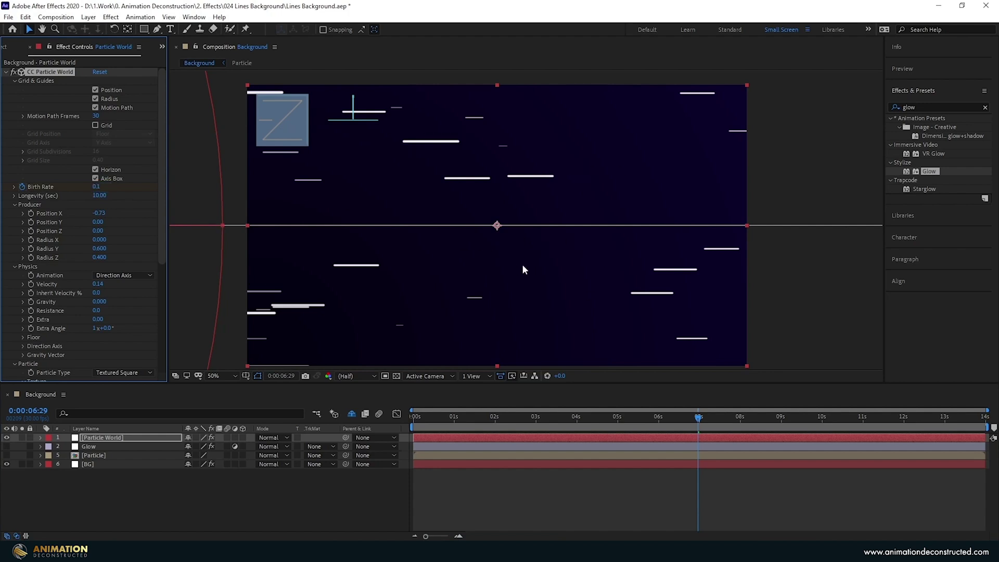
key(Page_Down)
click(96, 187)
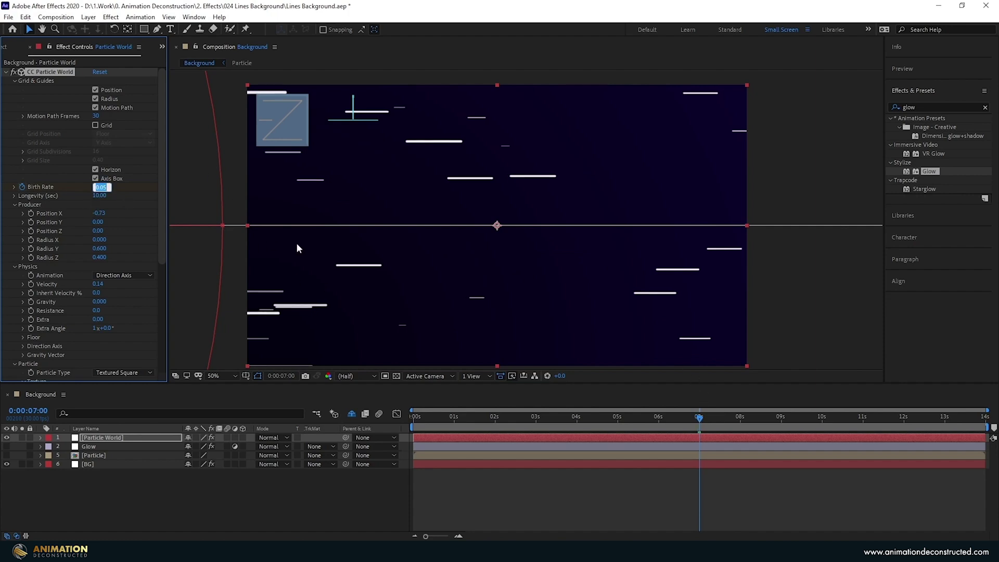
text(0.03)
key(Return)
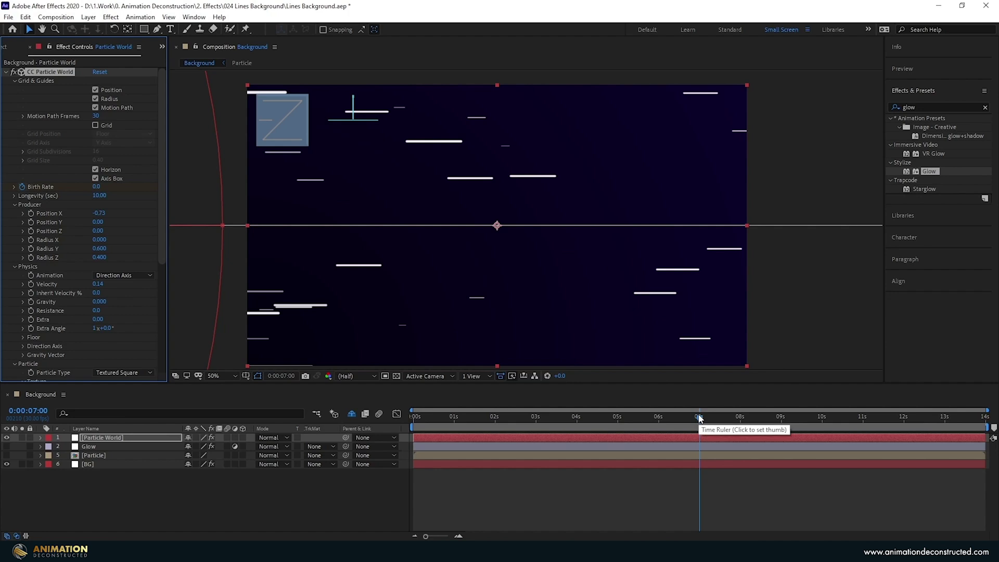
Step: Reveal the Birth Rate keyframes, check that emission stops, and set Velocity to 0.16
key(u)
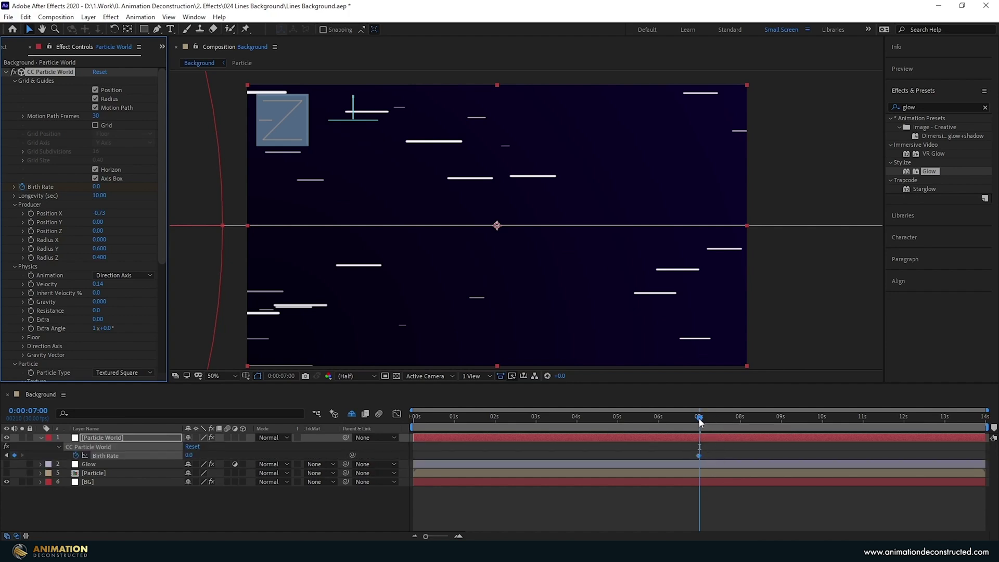
drag(698, 417, 984, 446)
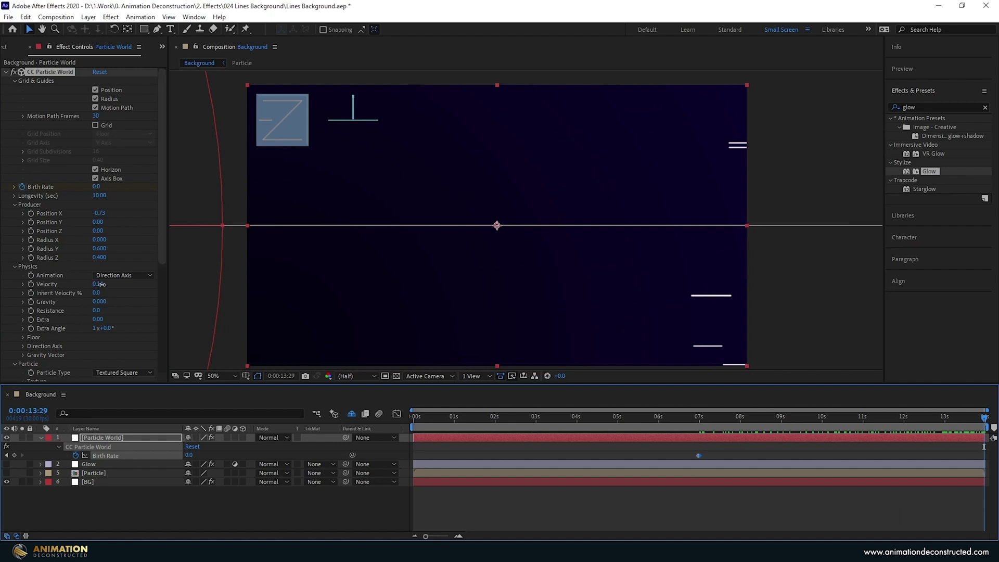
drag(102, 285, 108, 284)
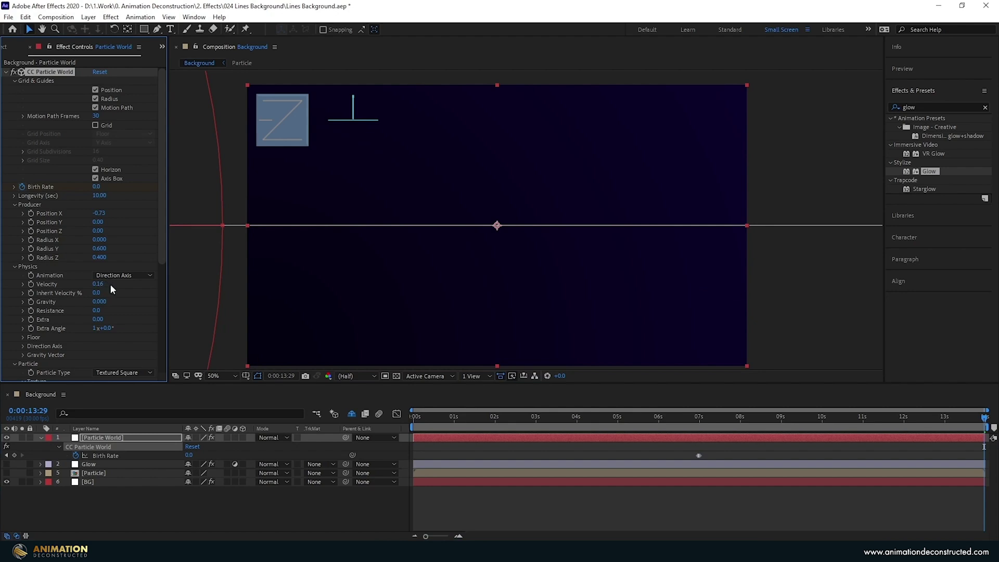
drag(984, 419, 699, 436)
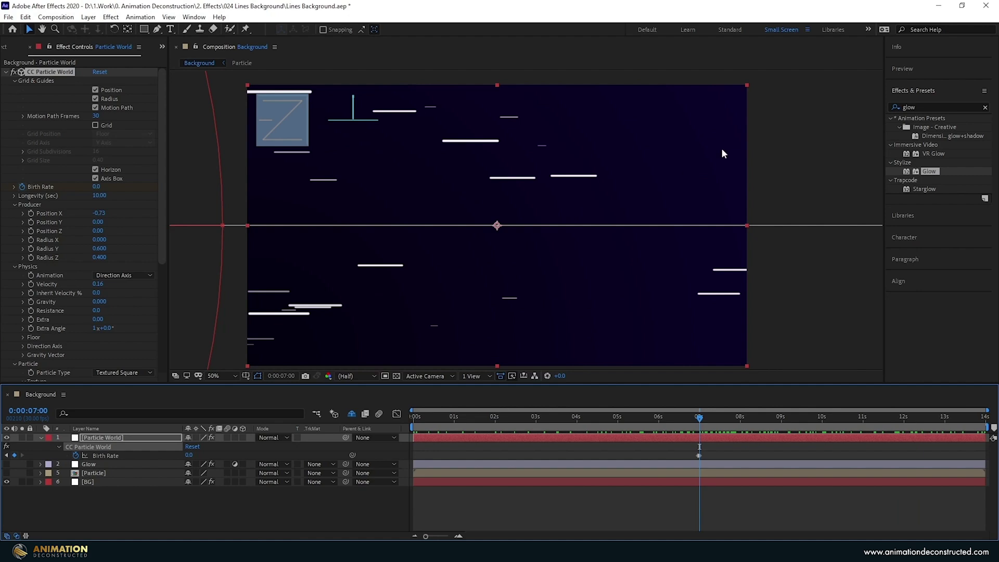
Step: Apply a purple (8A00FF) Fill effect to Particle World and give the layer a cyan label
click(925, 104)
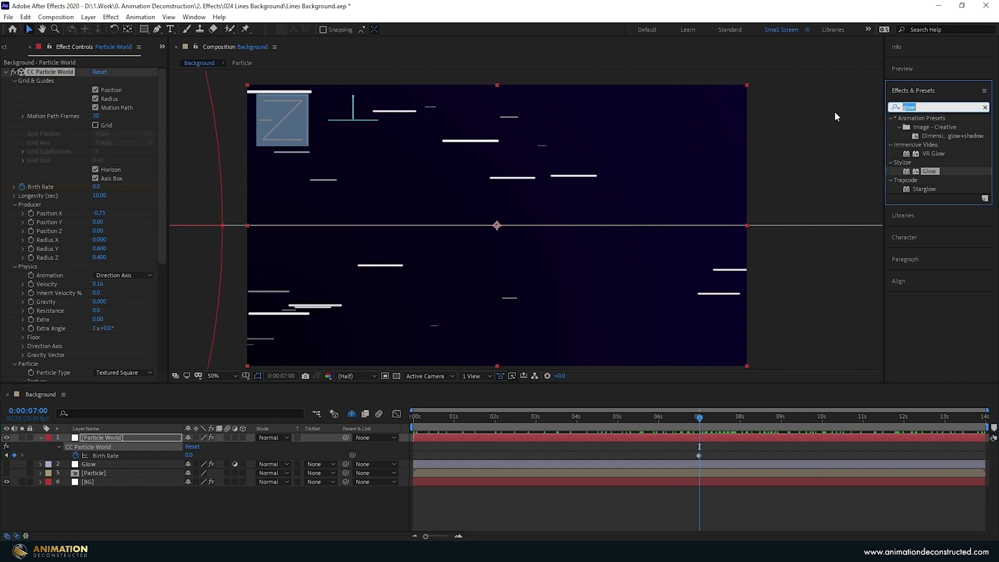
text(fill)
key(Return)
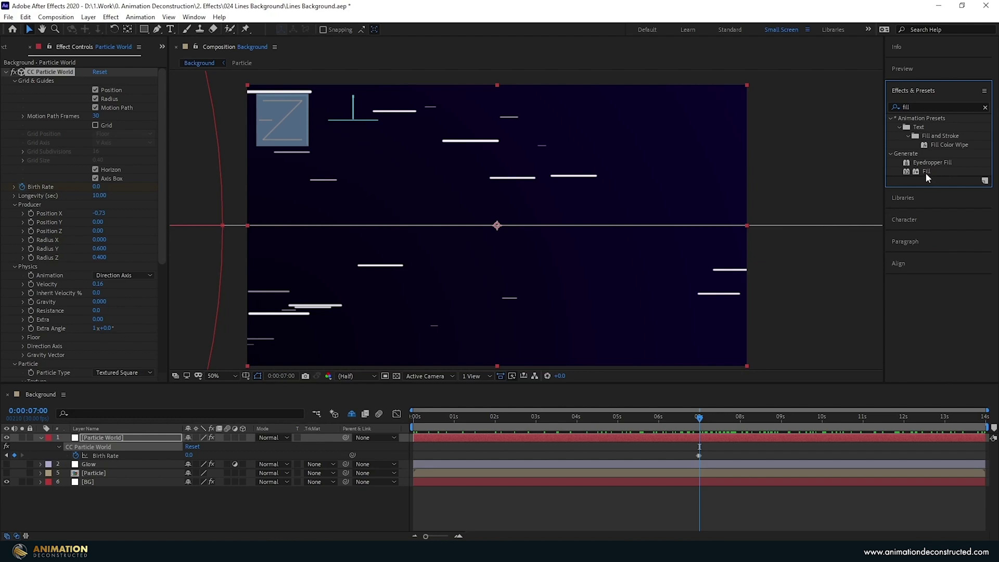
drag(925, 173, 90, 308)
click(97, 341)
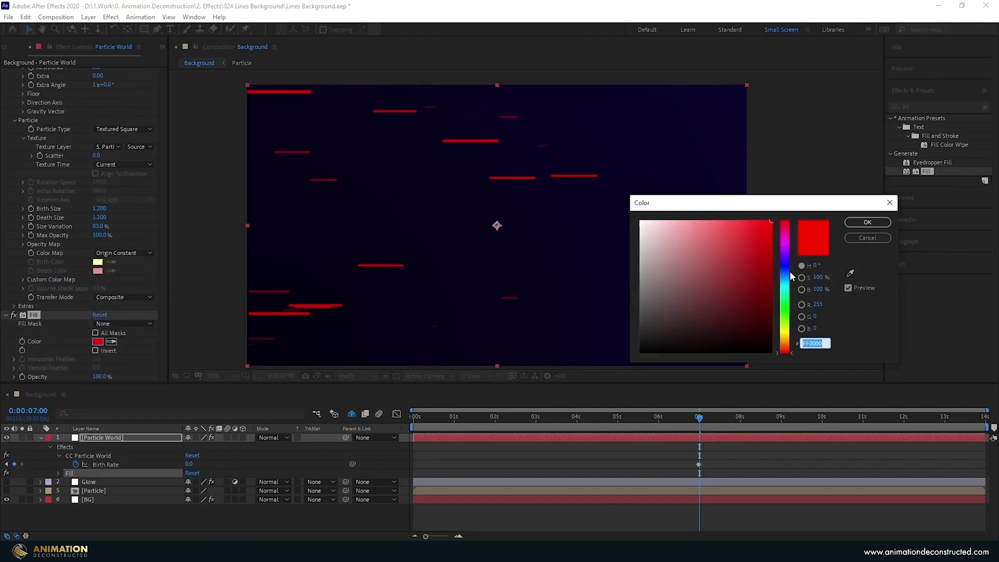
click(781, 249)
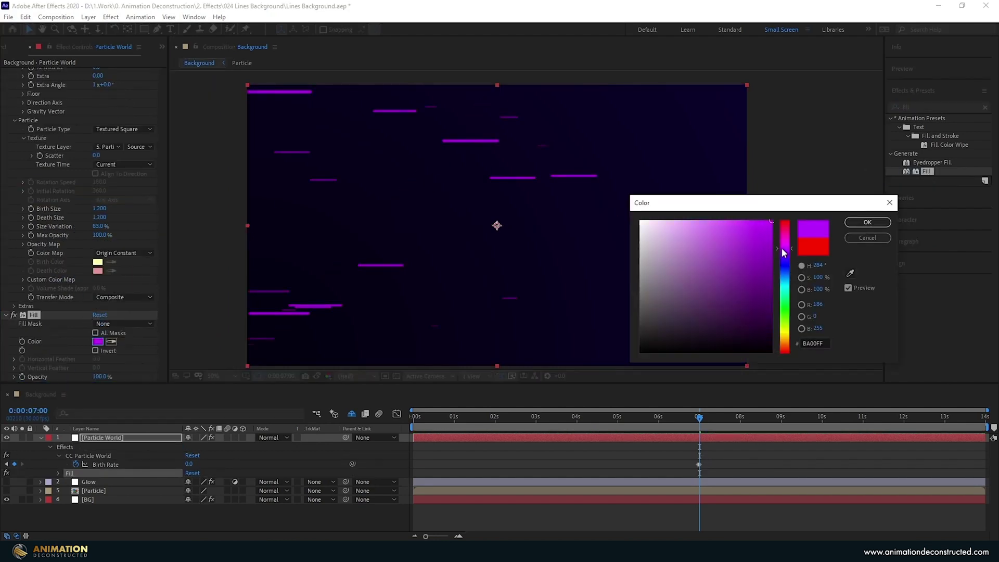
key(Return)
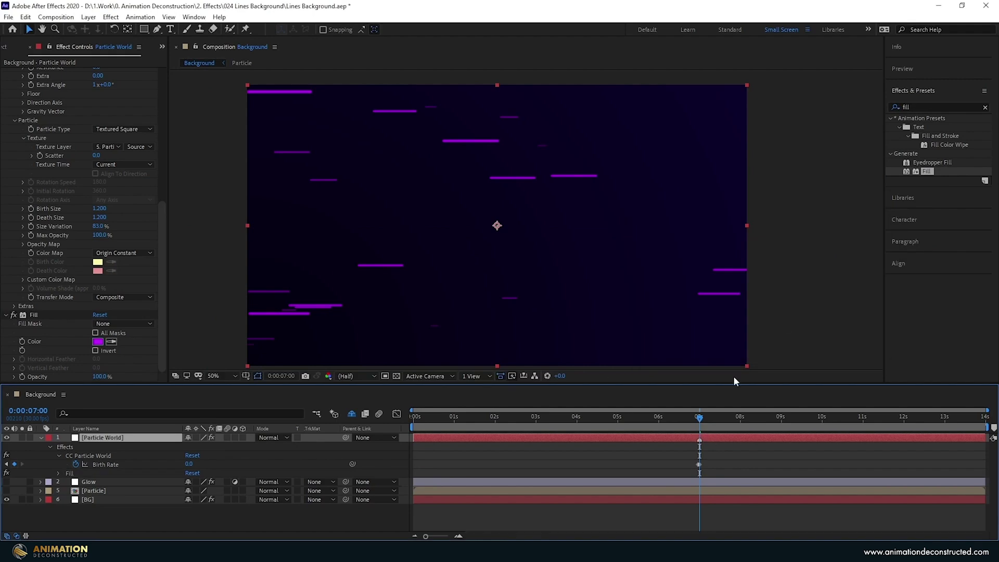
click(48, 438)
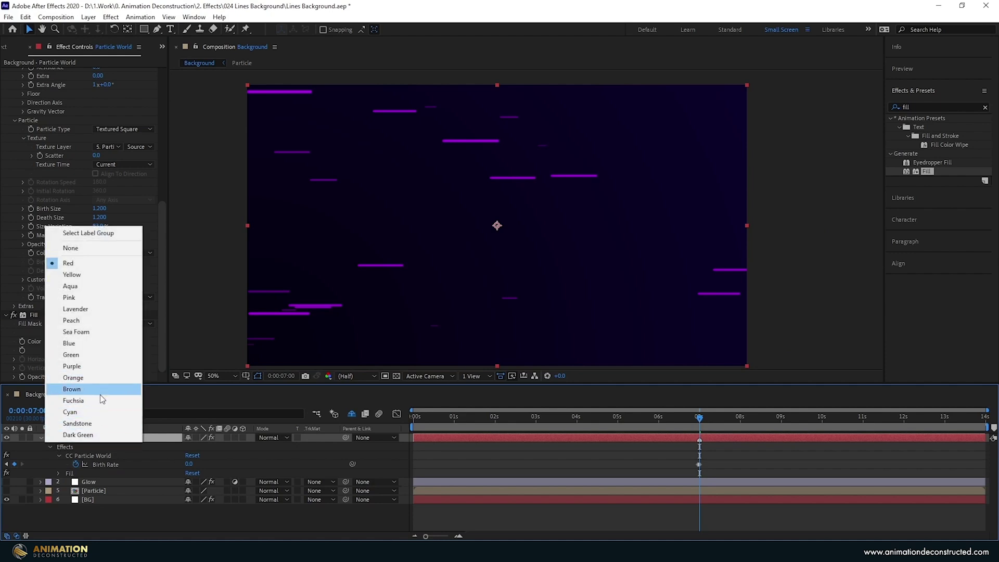
click(99, 411)
Step: Duplicate Particle World, make the copy's Fill cyan, and set its Random Seed to 12
key(u)
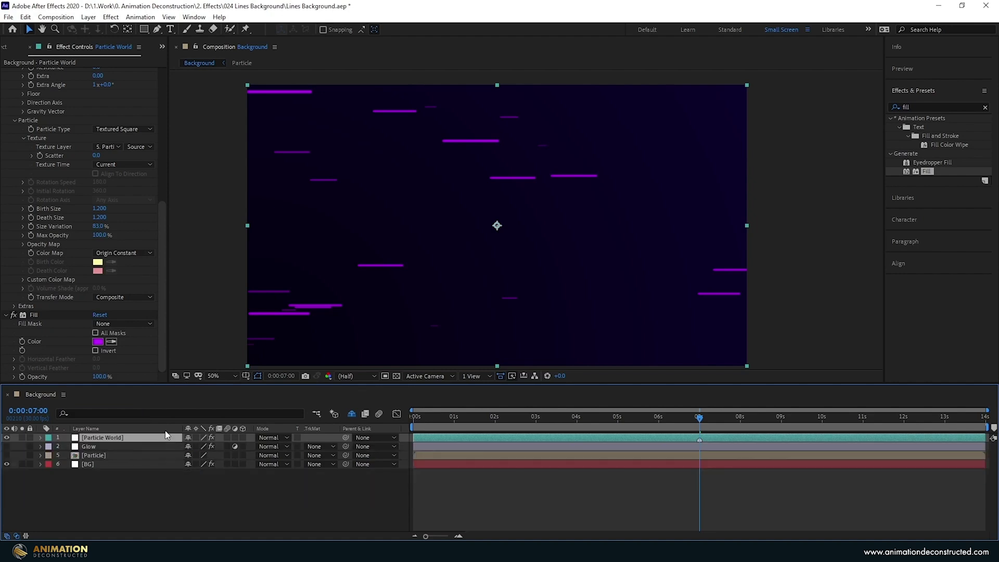
key(ctrl+d)
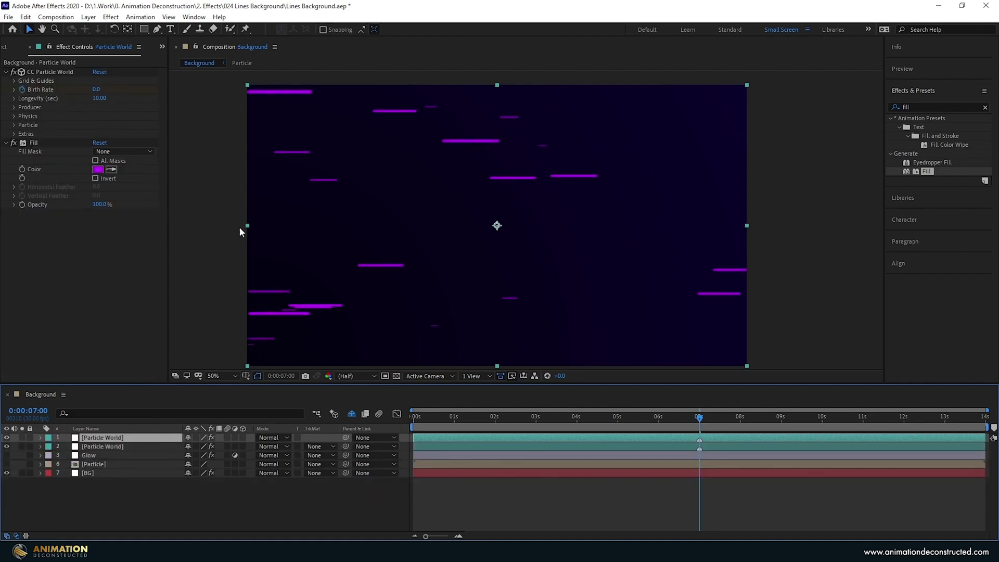
click(97, 169)
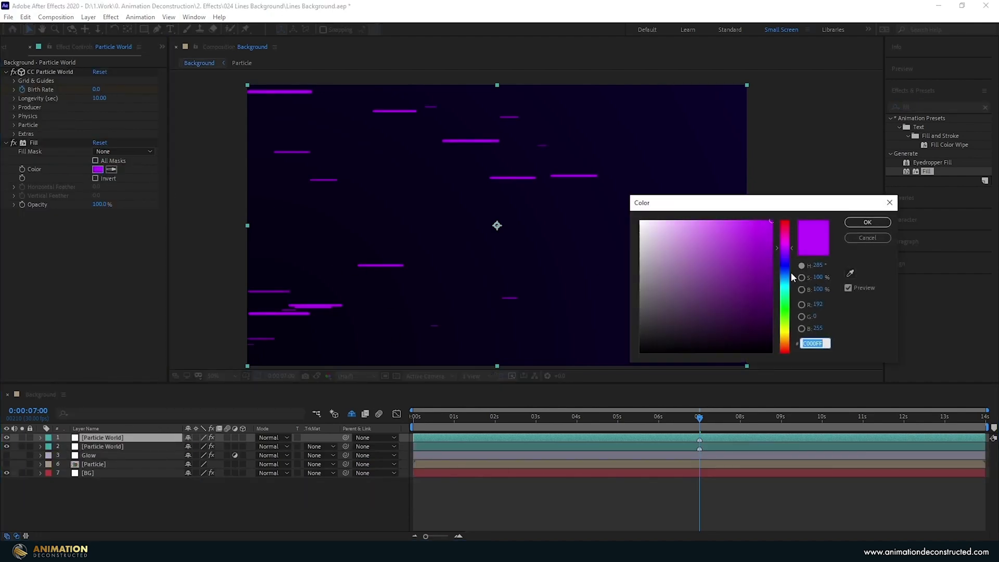
drag(791, 273, 788, 286)
key(Return)
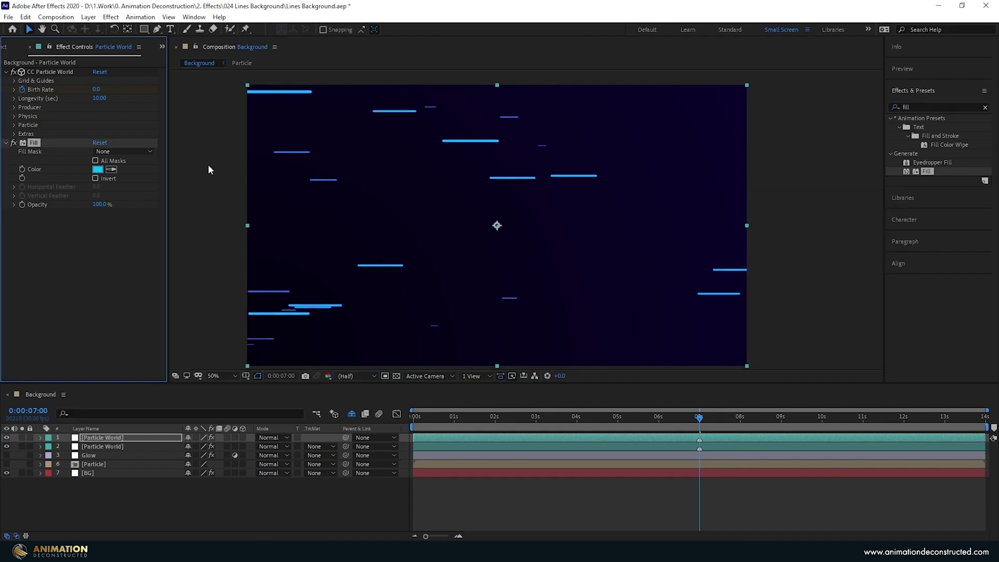
click(13, 134)
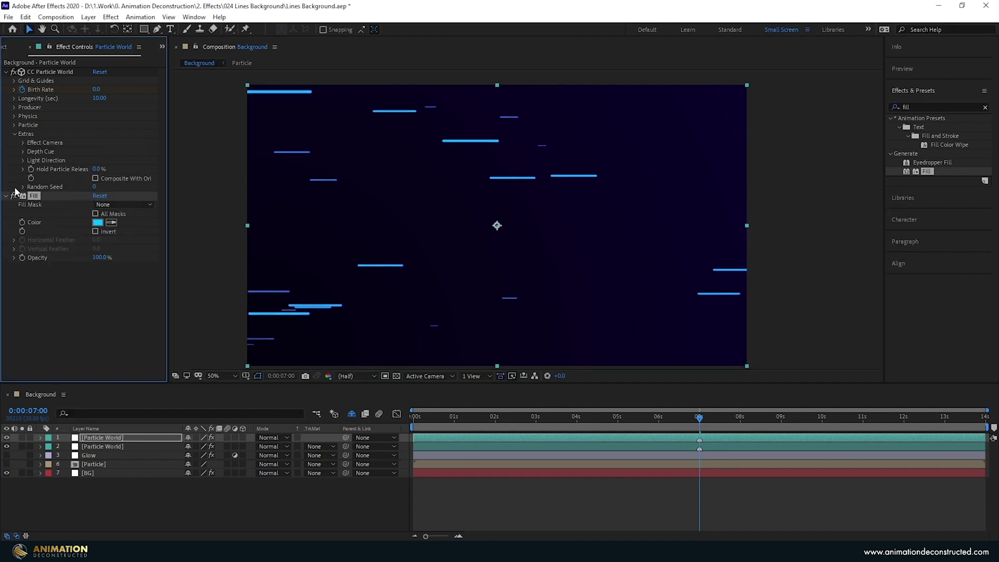
click(95, 186)
text(12)
key(Return)
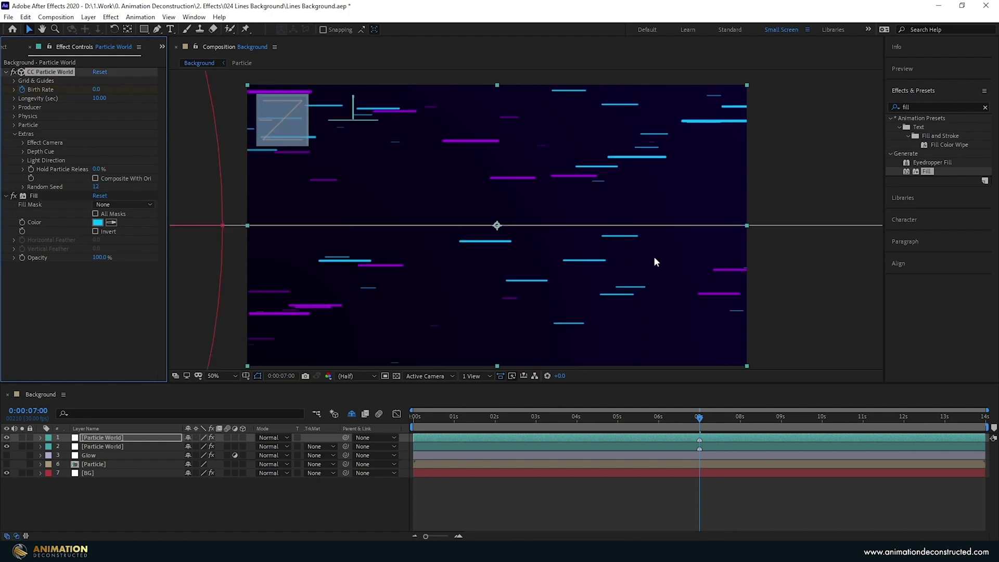
Step: Duplicate the magenta Particle World layer, move the copy to the top, and set Random Seed 10
click(104, 447)
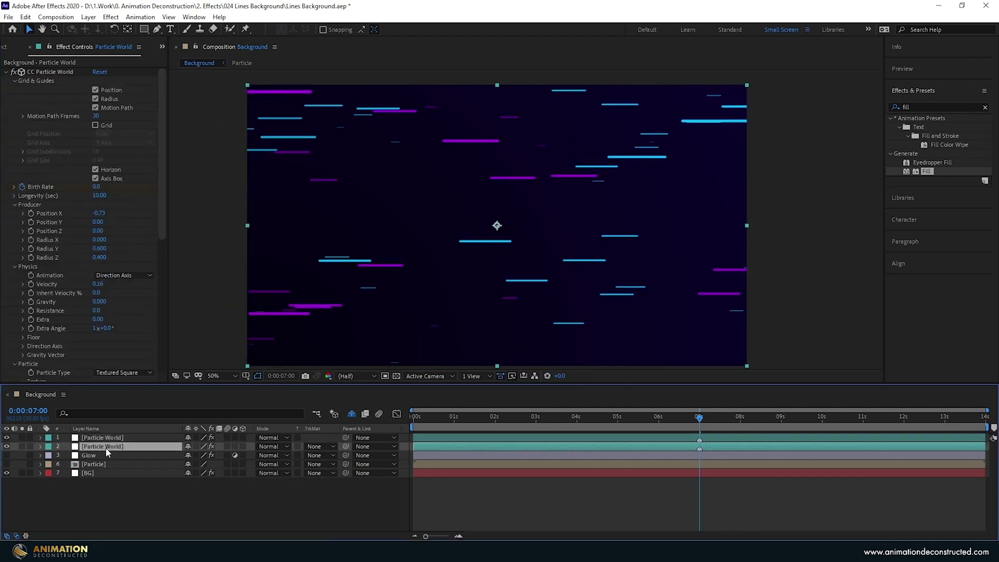
key(ctrl+d)
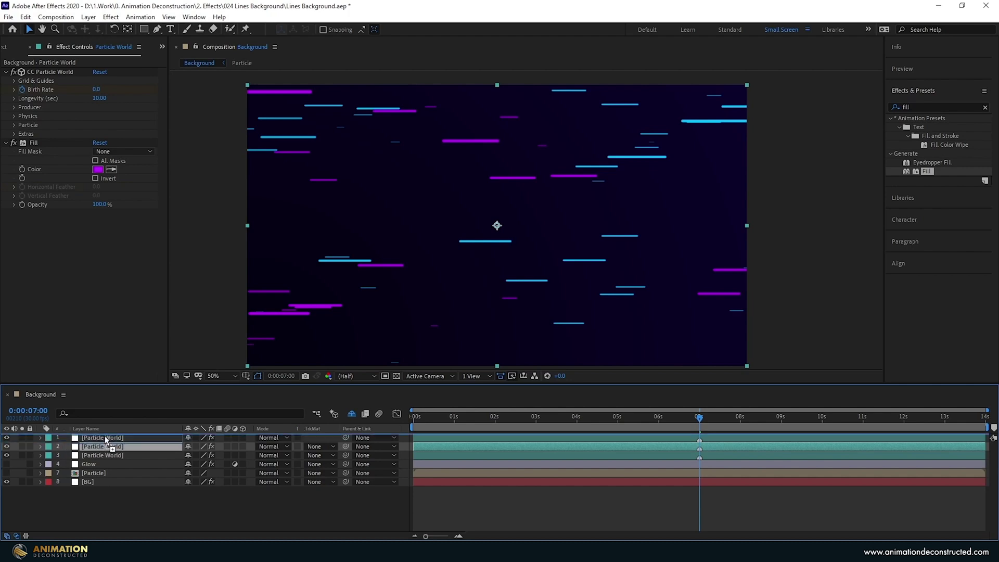
drag(106, 447, 107, 437)
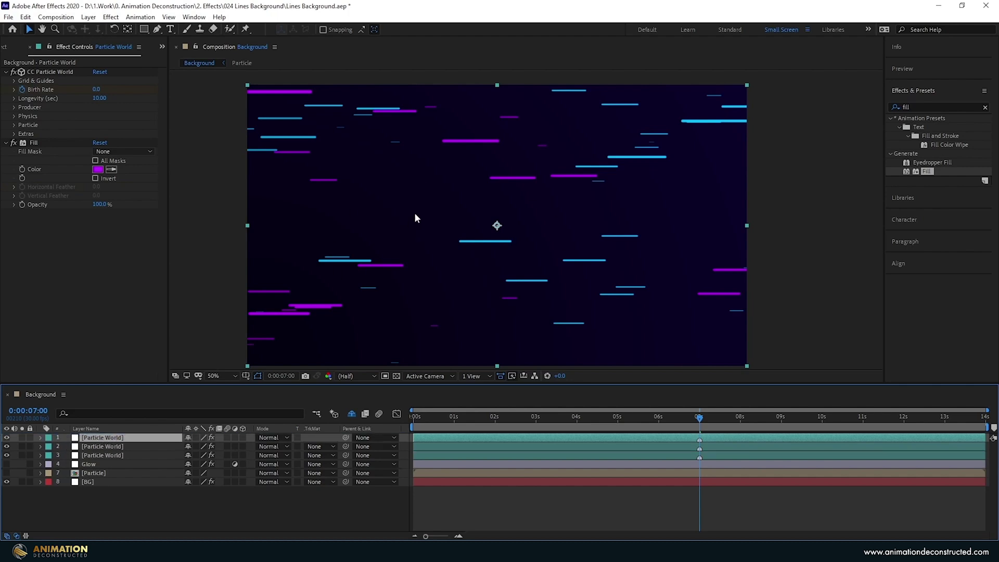
click(15, 134)
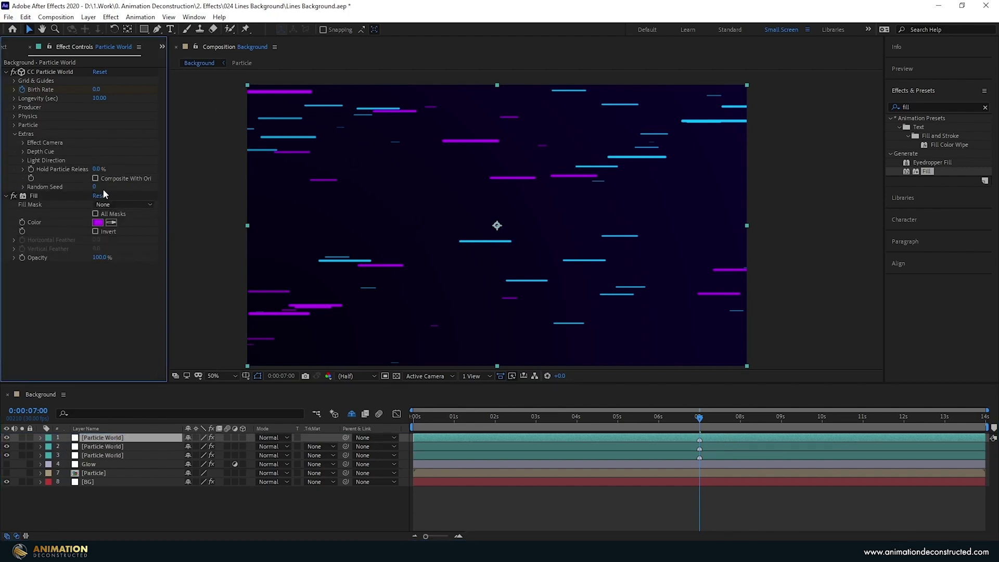
click(96, 186)
text(10)
key(Return)
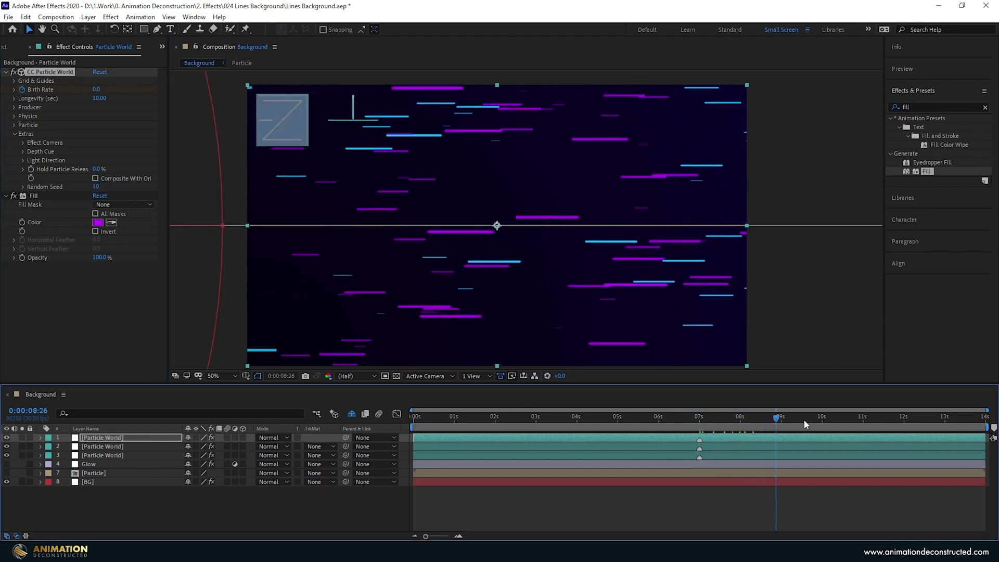
Step: Add Null 1, parent the three Particle World layers to it, duplicate them, and start alternate copies at 7s
right_click(86, 501)
mouse_move(151, 388)
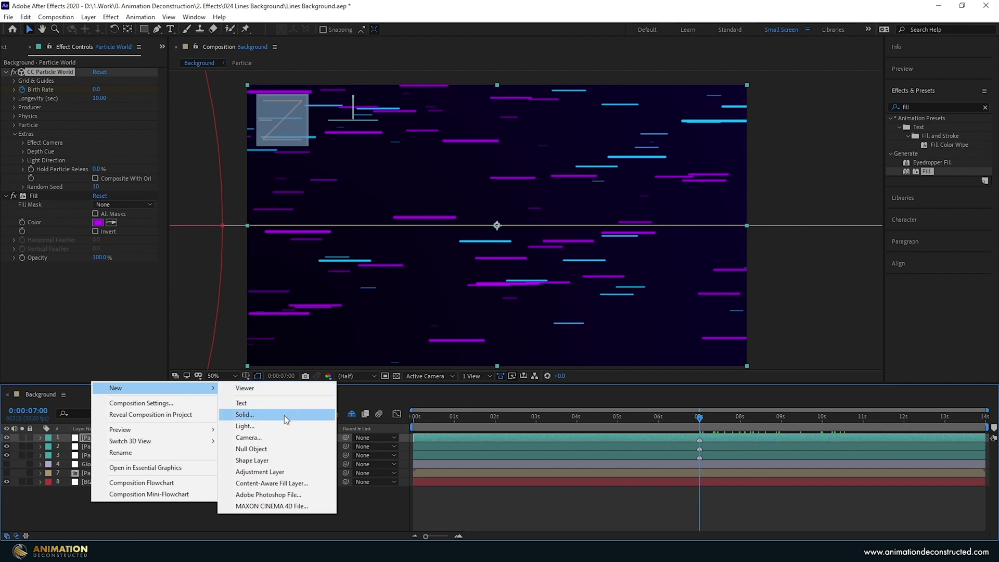
click(253, 448)
click(90, 446)
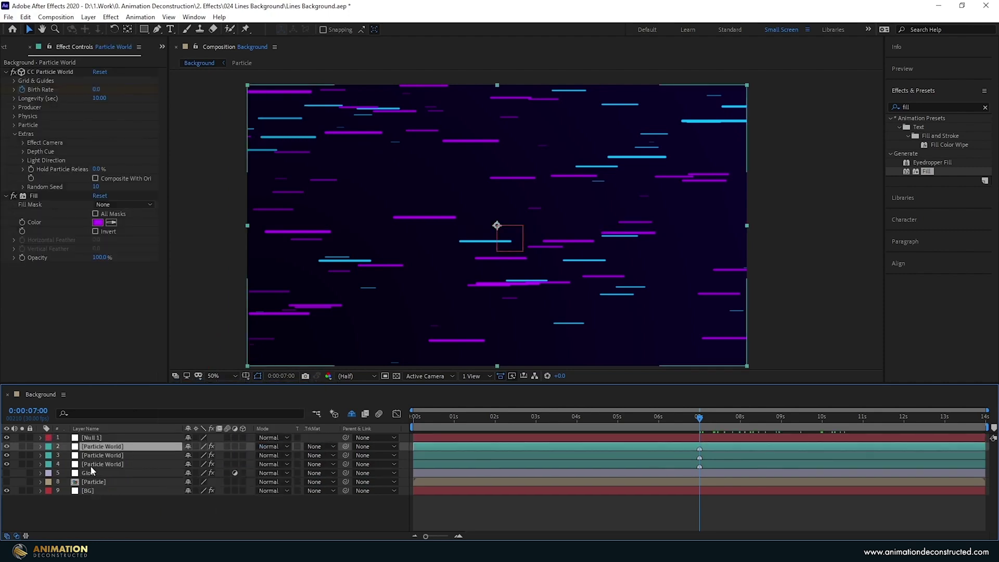
shift+click(91, 463)
drag(345, 446, 97, 441)
key(ctrl+d)
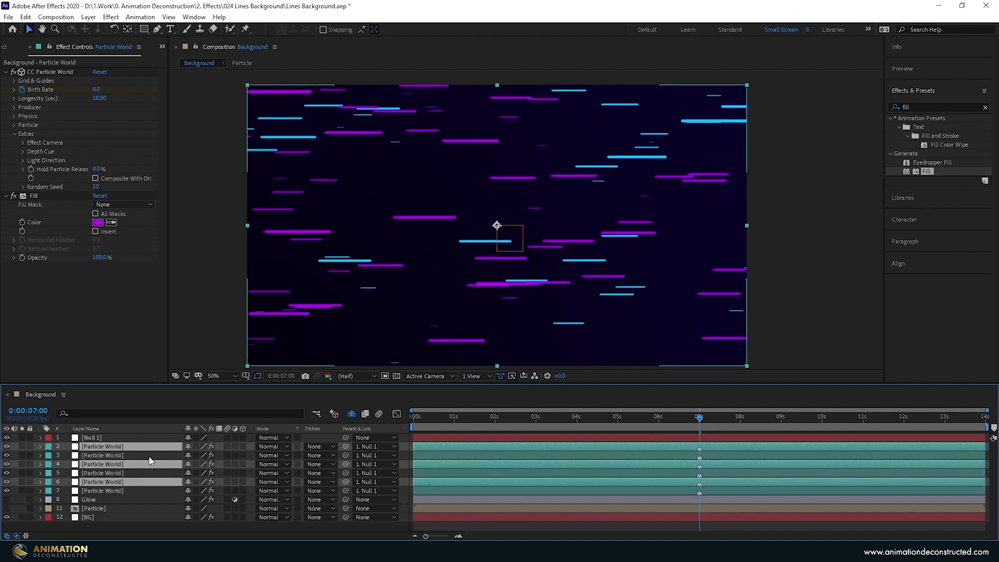
drag(416, 448, 700, 417)
Step: Rotate Null 1 to -45° and scale it to 183% so the diagonal lines fill the frame
click(498, 226)
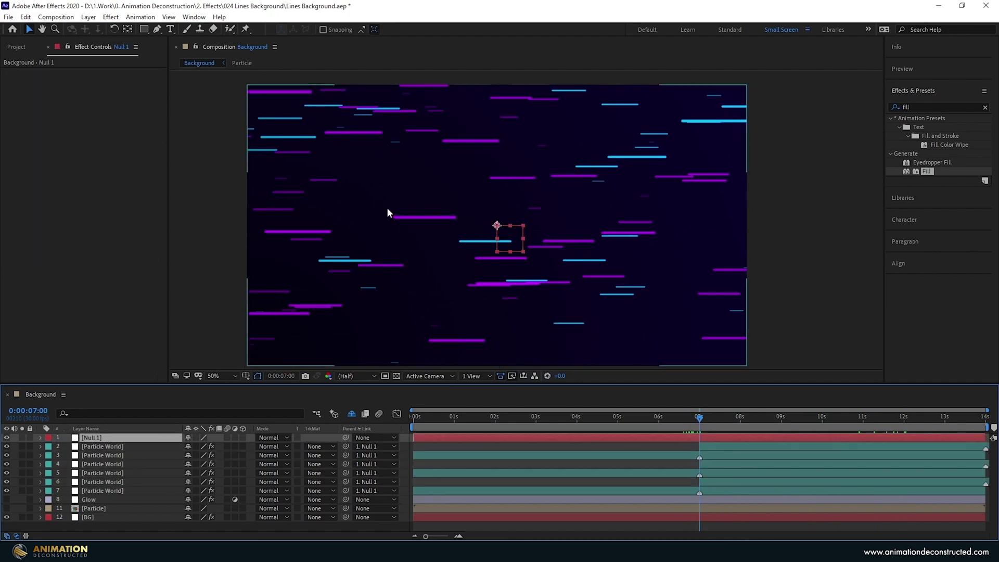
key(r)
click(202, 447)
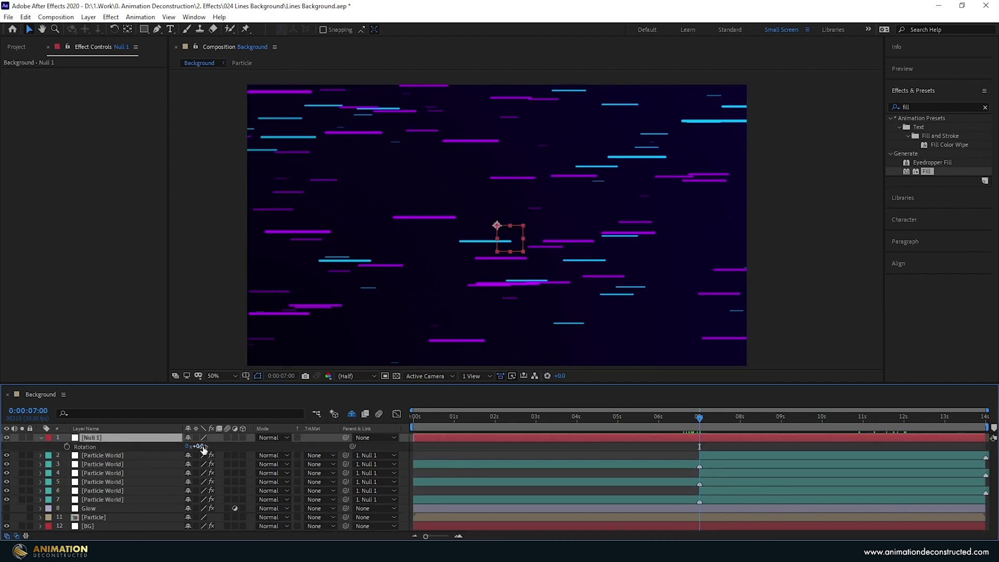
text(-45)
key(Return)
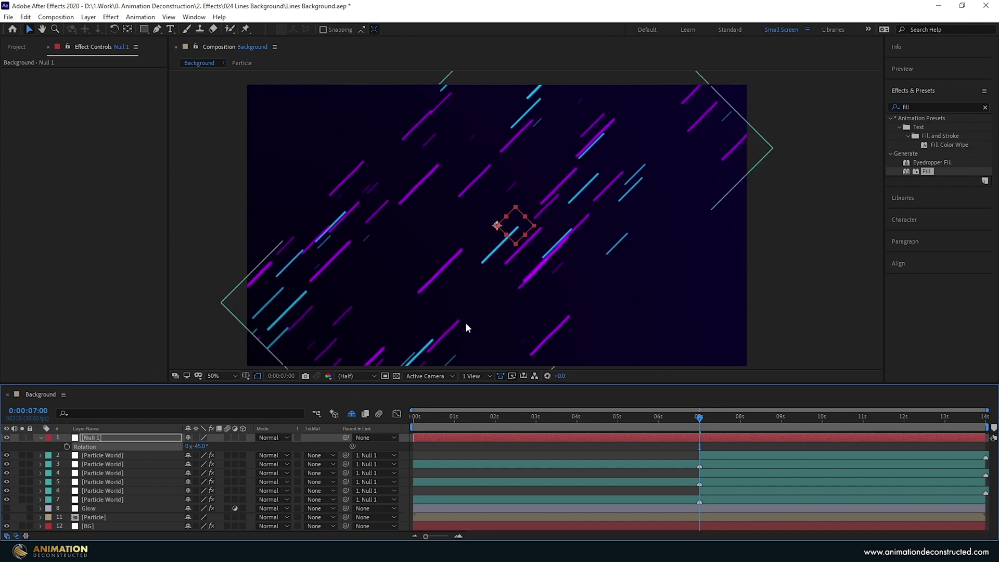
key(shift+s)
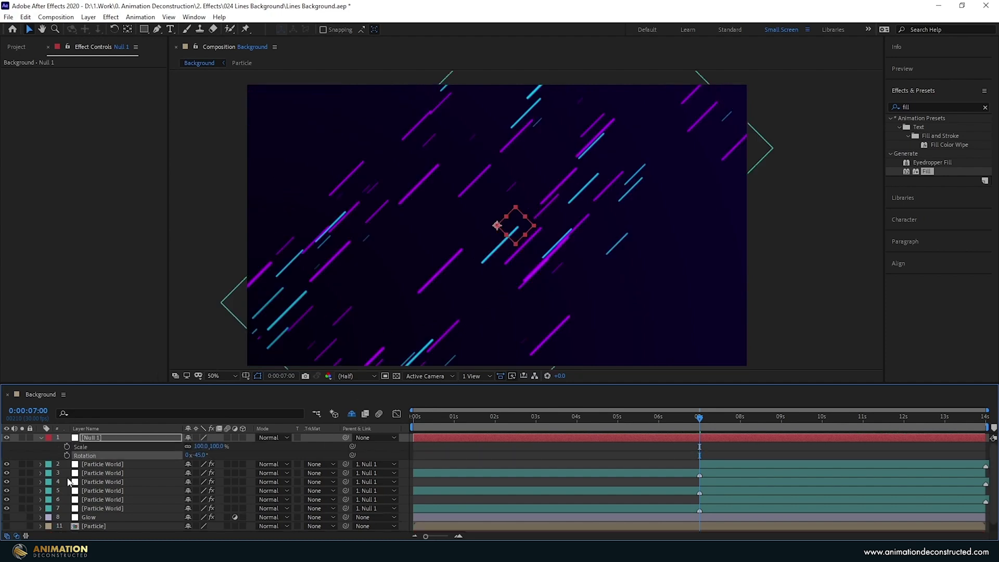
key(comma)
key(comma)
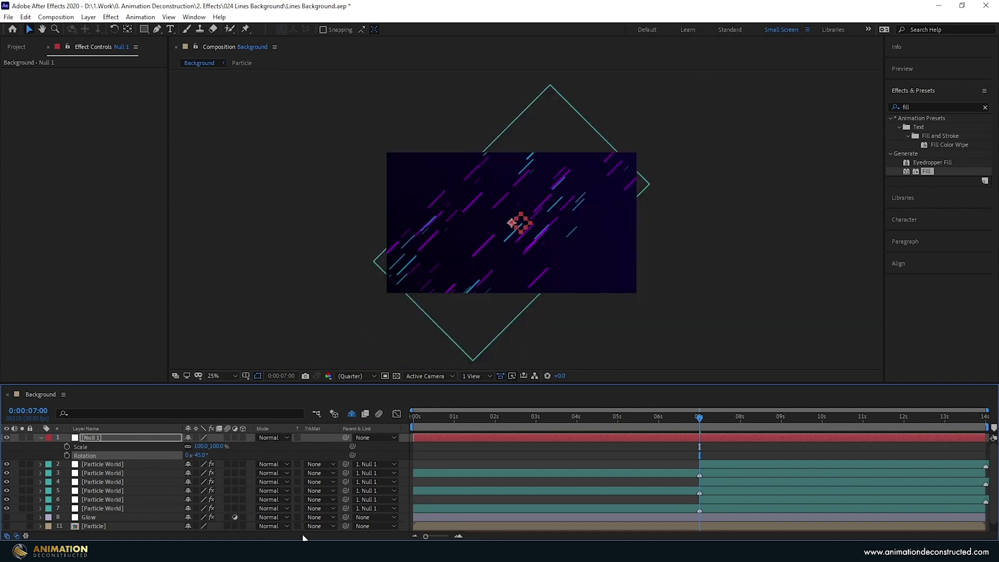
drag(202, 446, 233, 435)
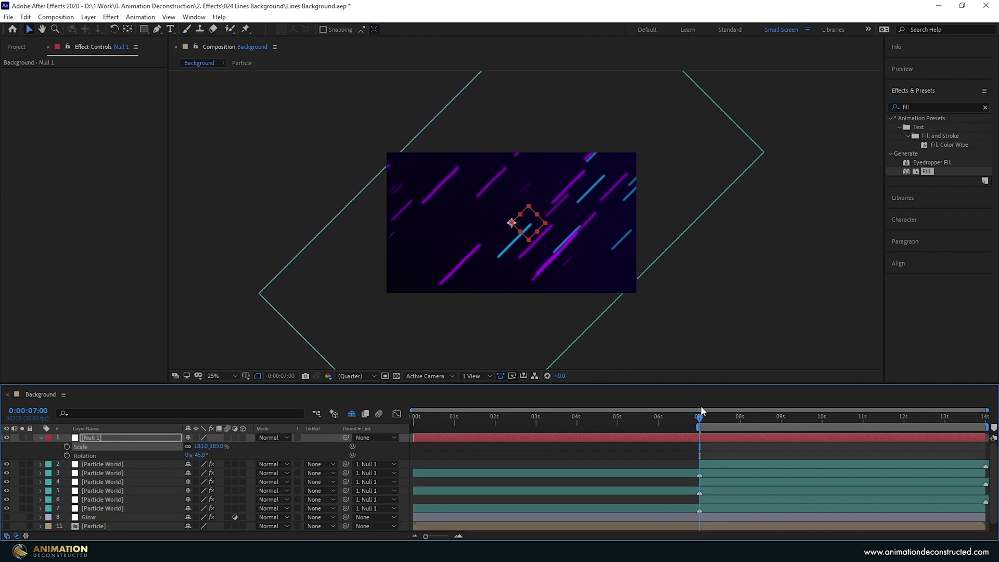
key(period)
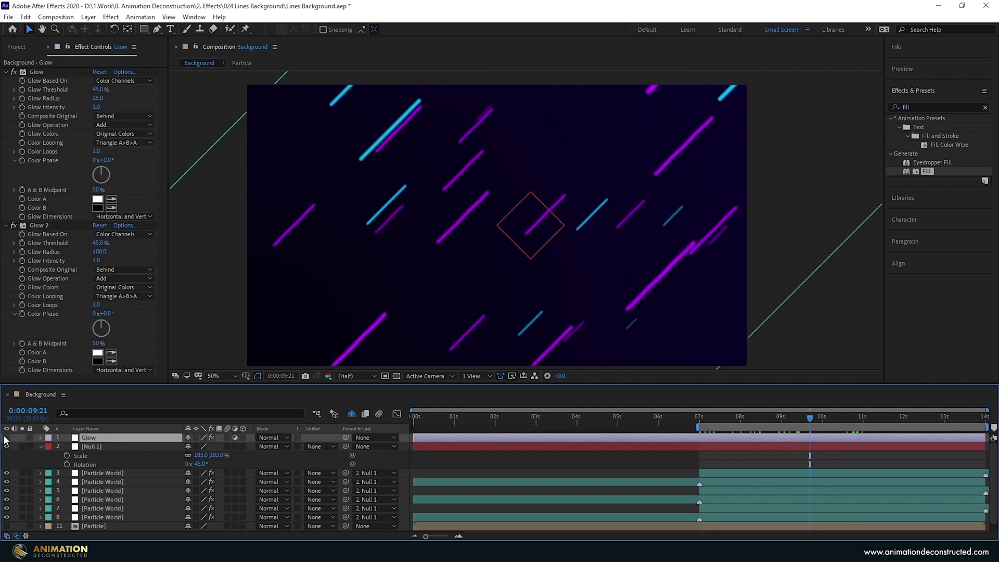
Step: Enable the Glow adjustment layer and preview the glowing pink and cyan lines from the work-area start
click(6, 438)
key(shift+Home)
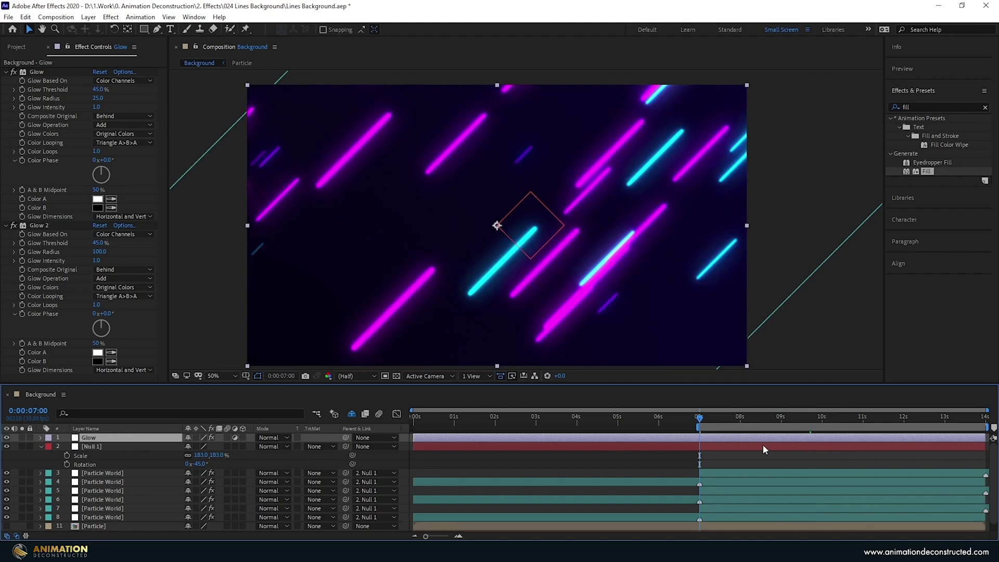
key(space)
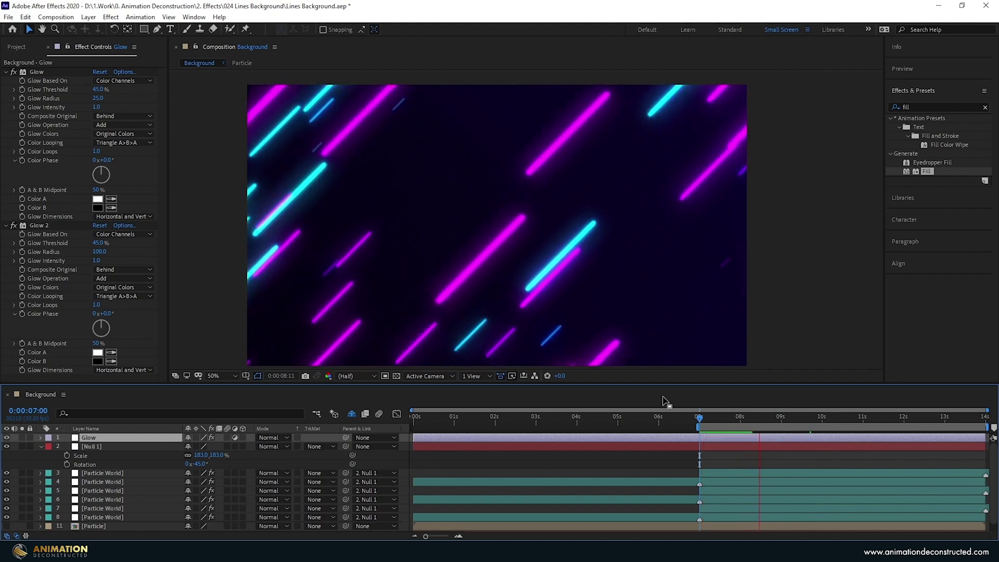